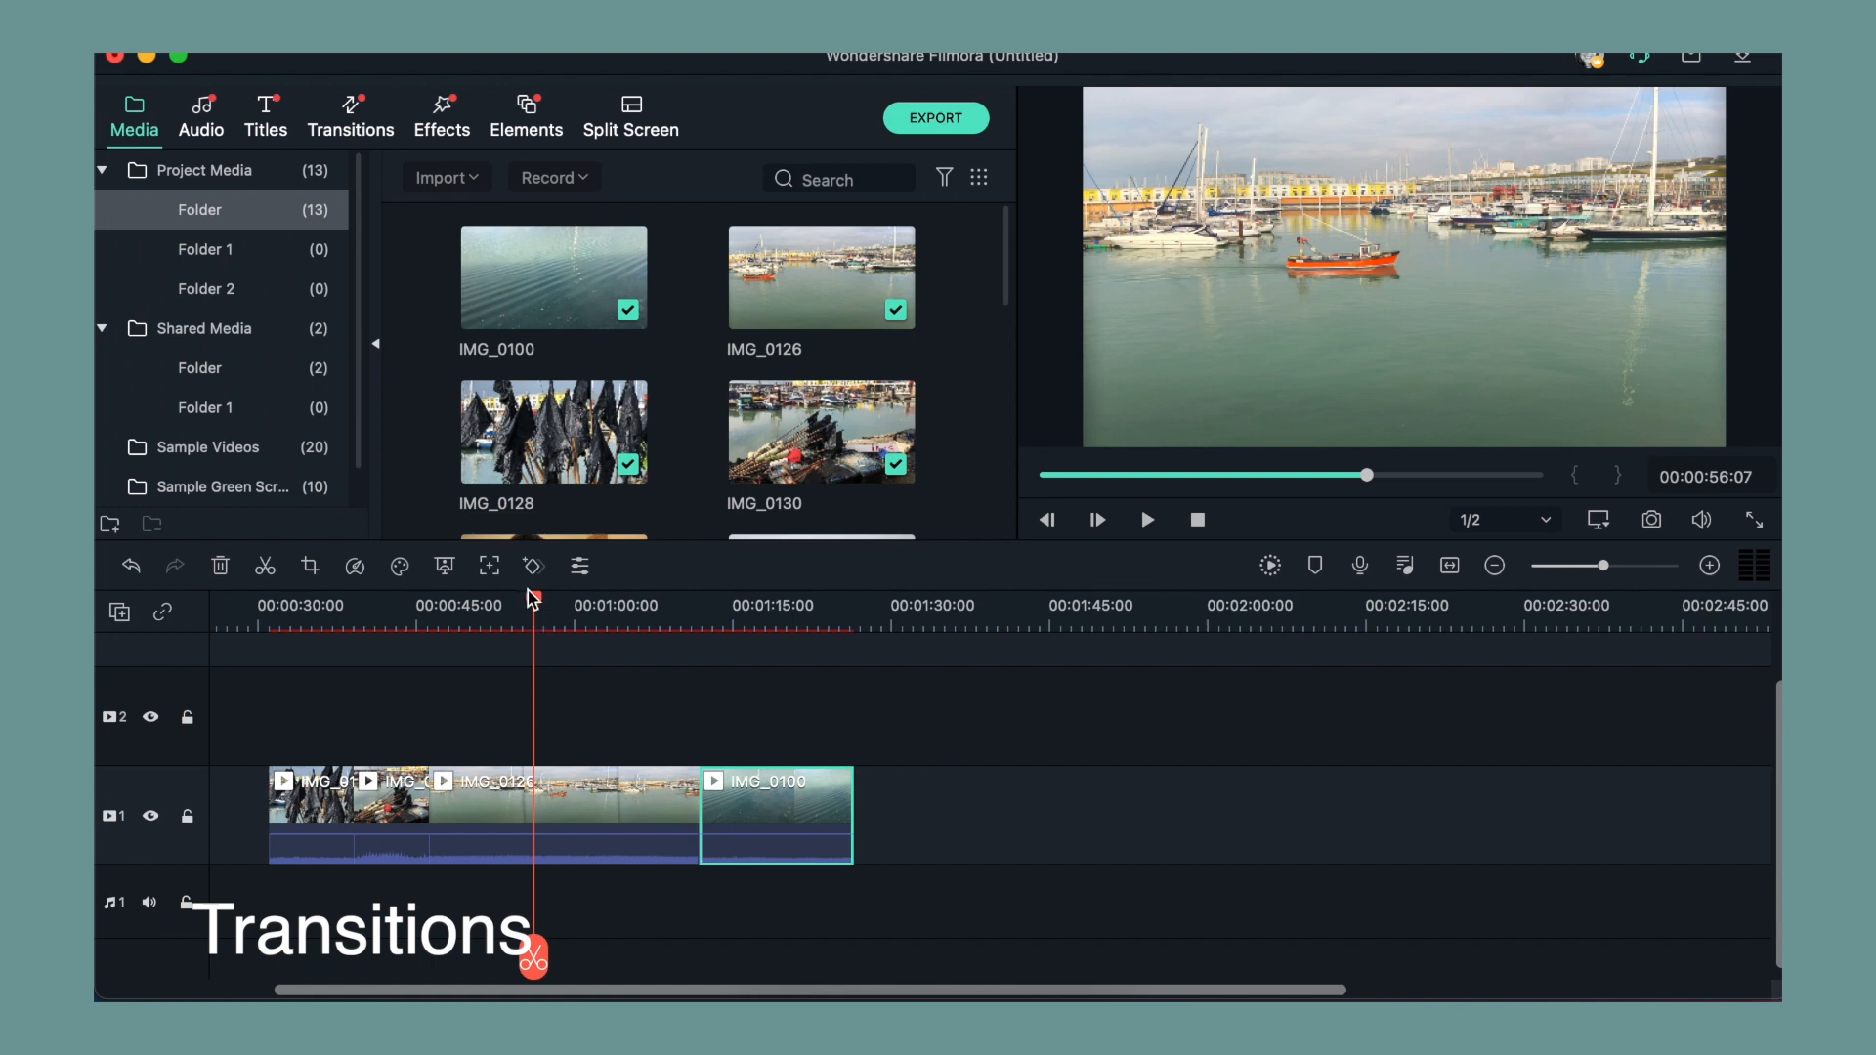
Play the cut between IMG_0128 and IMG_0130 on the timeline to check how it looks.
drag(534, 605, 355, 619)
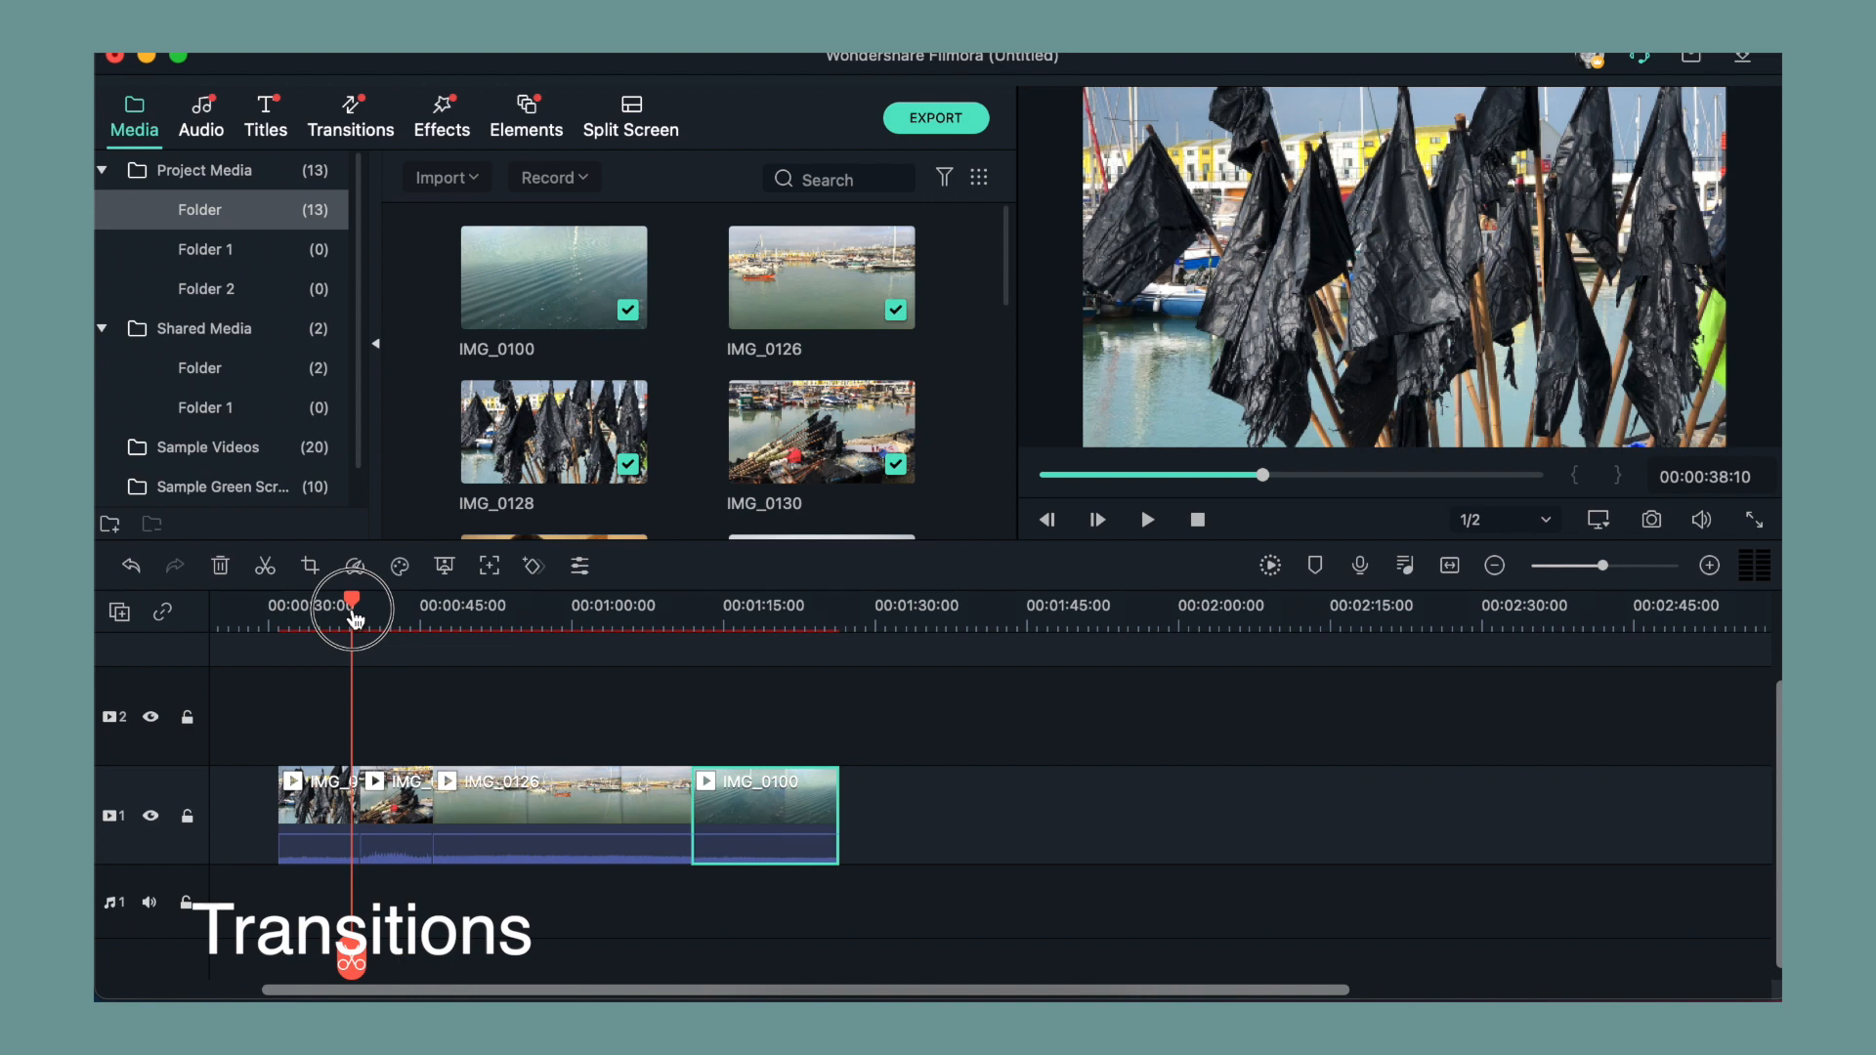
drag(355, 620, 350, 605)
key(space)
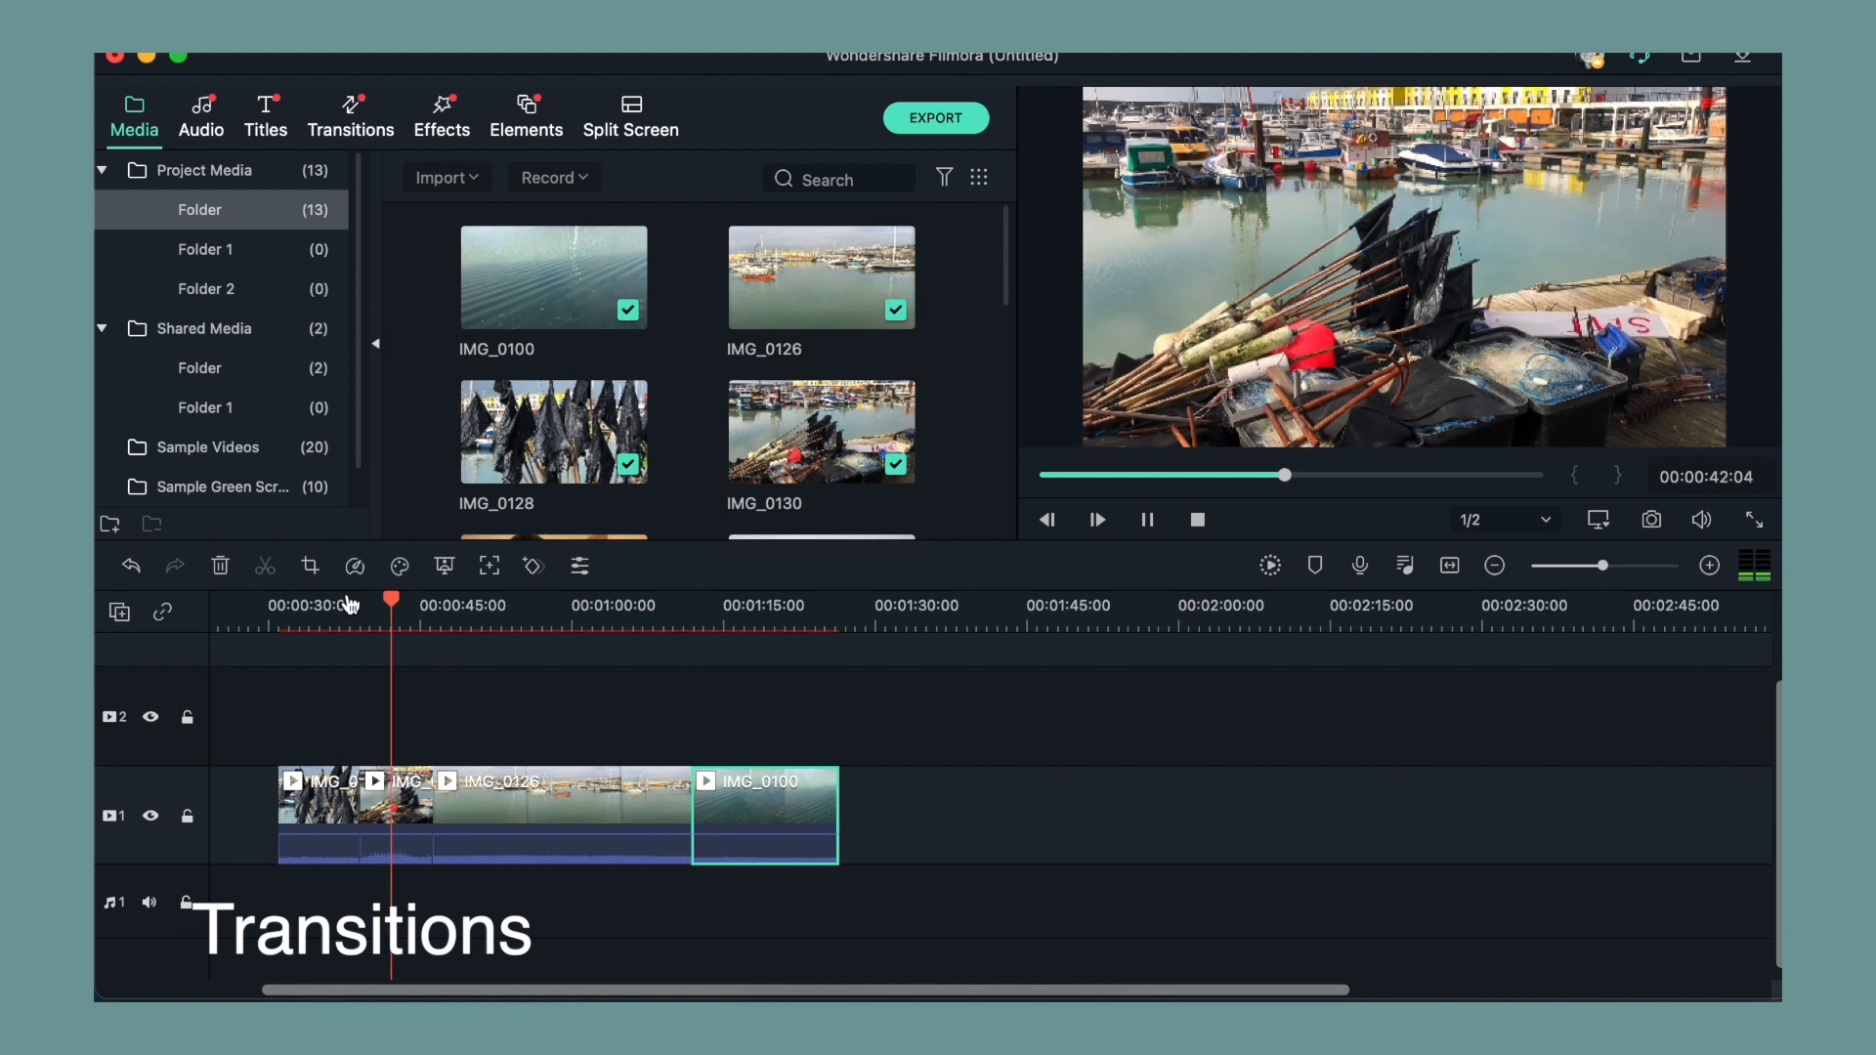
key(space)
drag(392, 610, 364, 607)
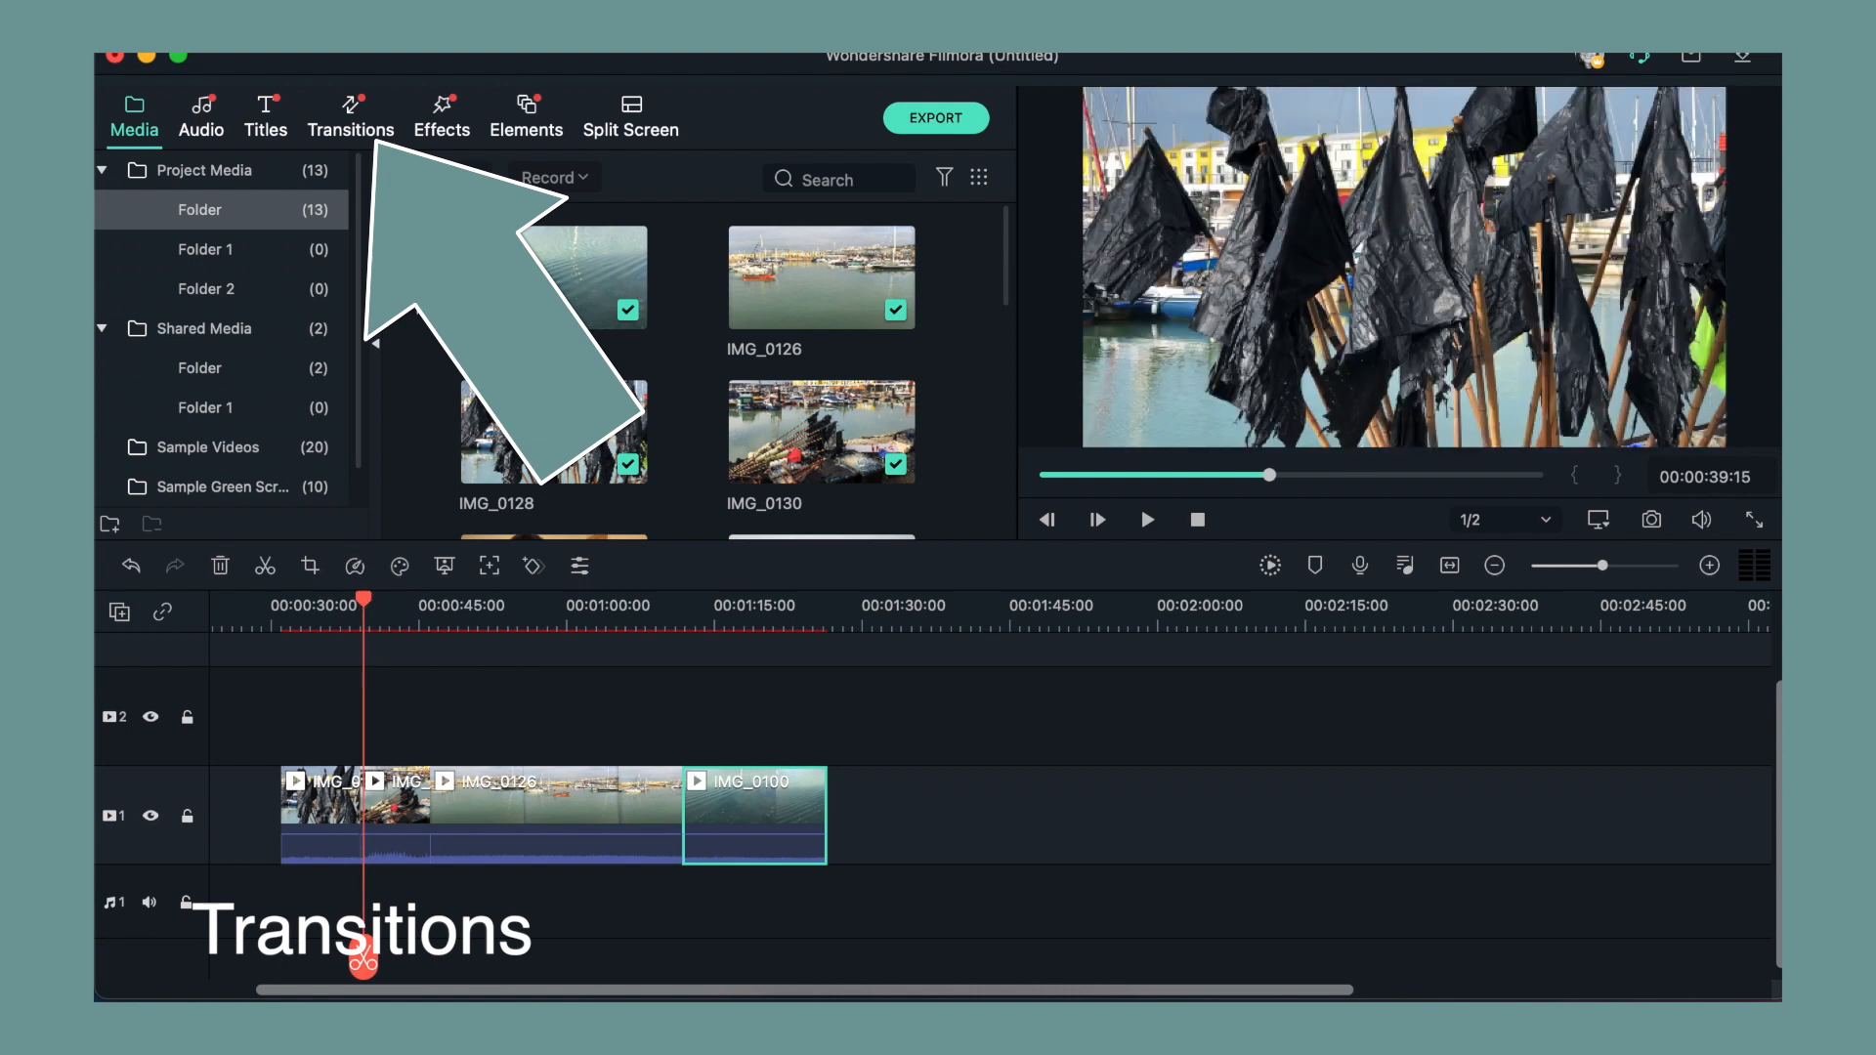
Try the Dispersion Blur transition from Ripple & Dissolve between IMG_0128 and IMG_0130, play it, and undo it.
click(361, 121)
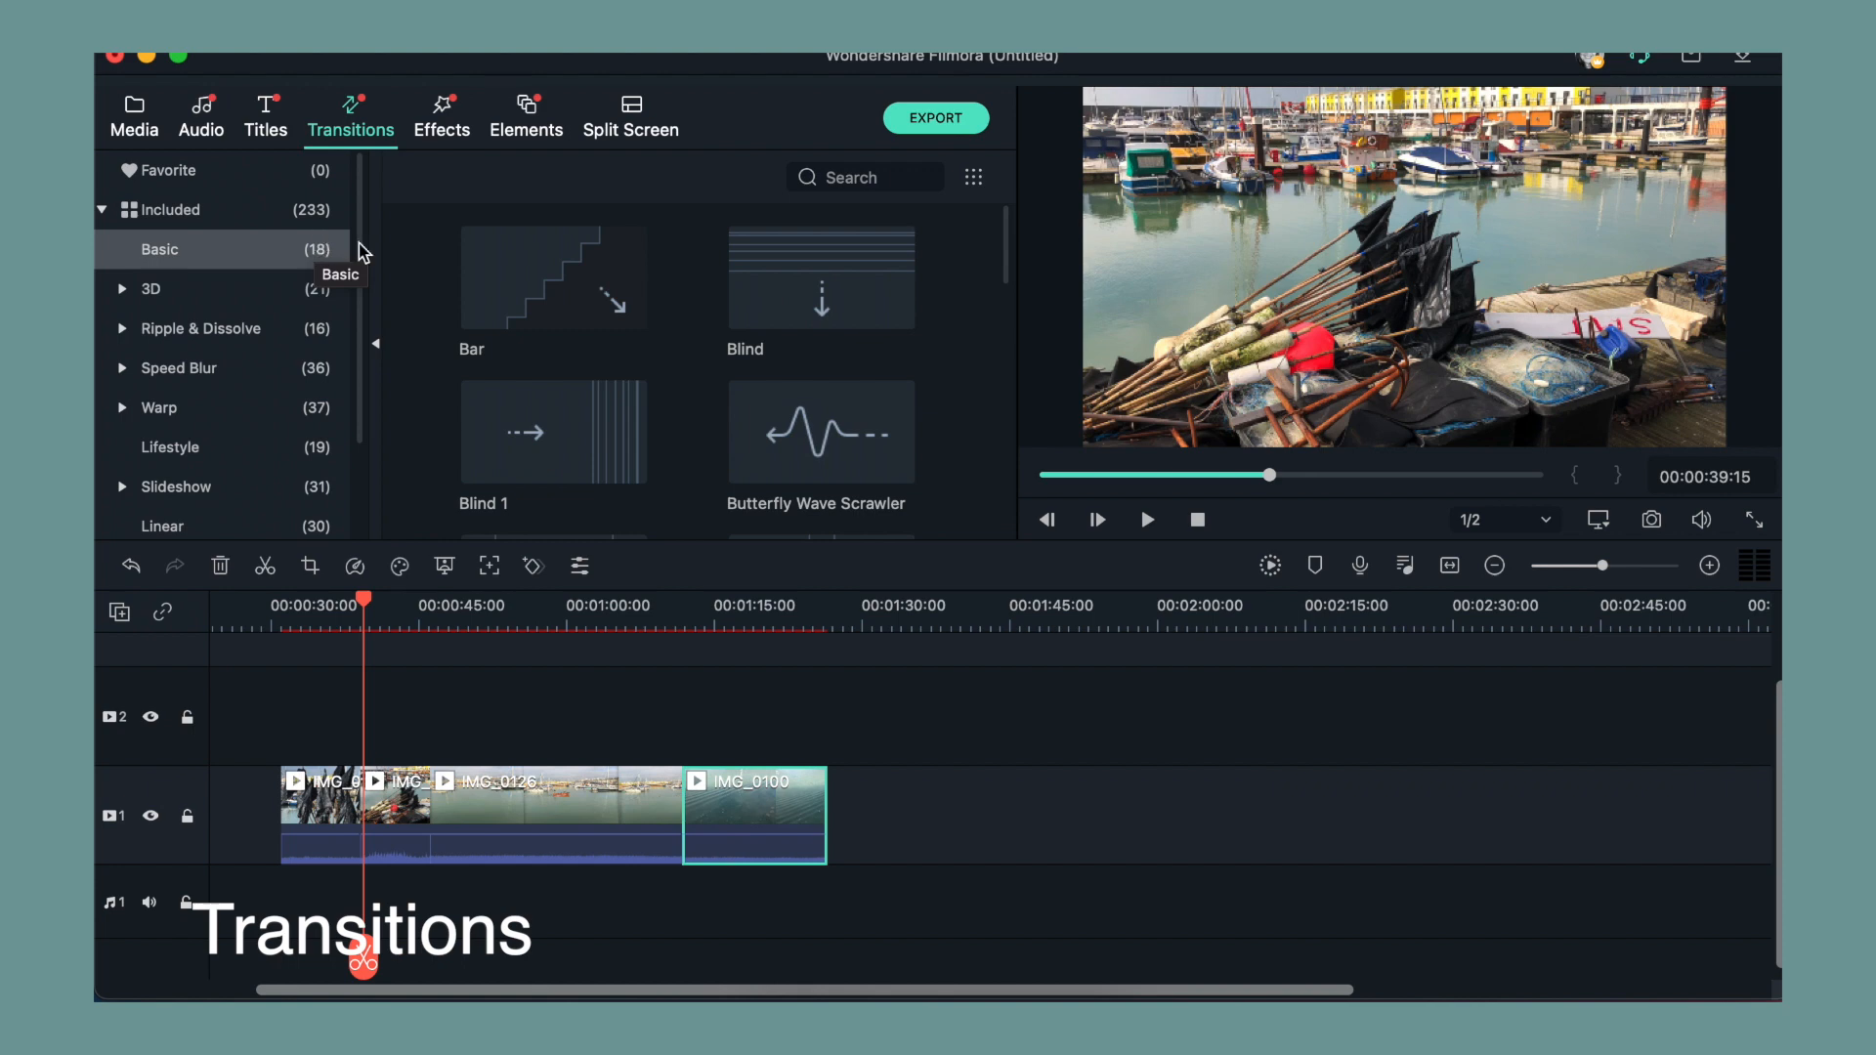
scroll(535, 325, down, 5)
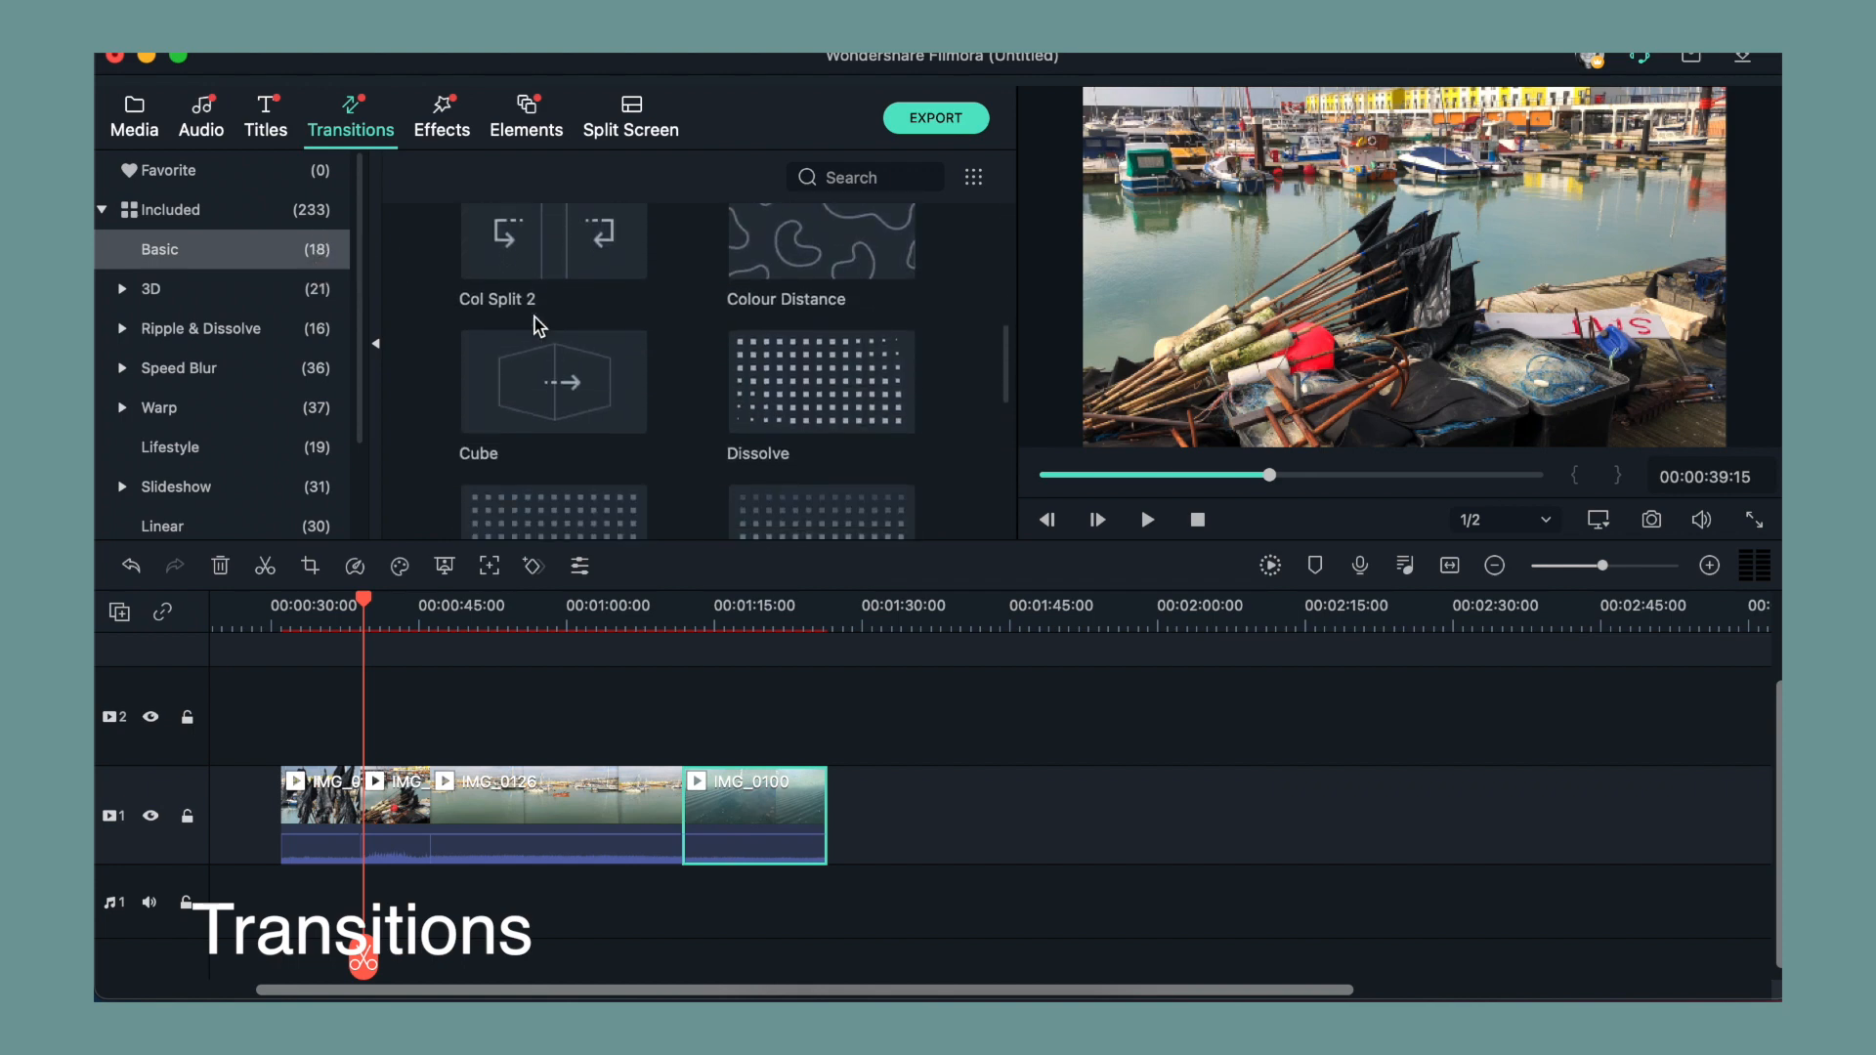
scroll(535, 326, down, 4)
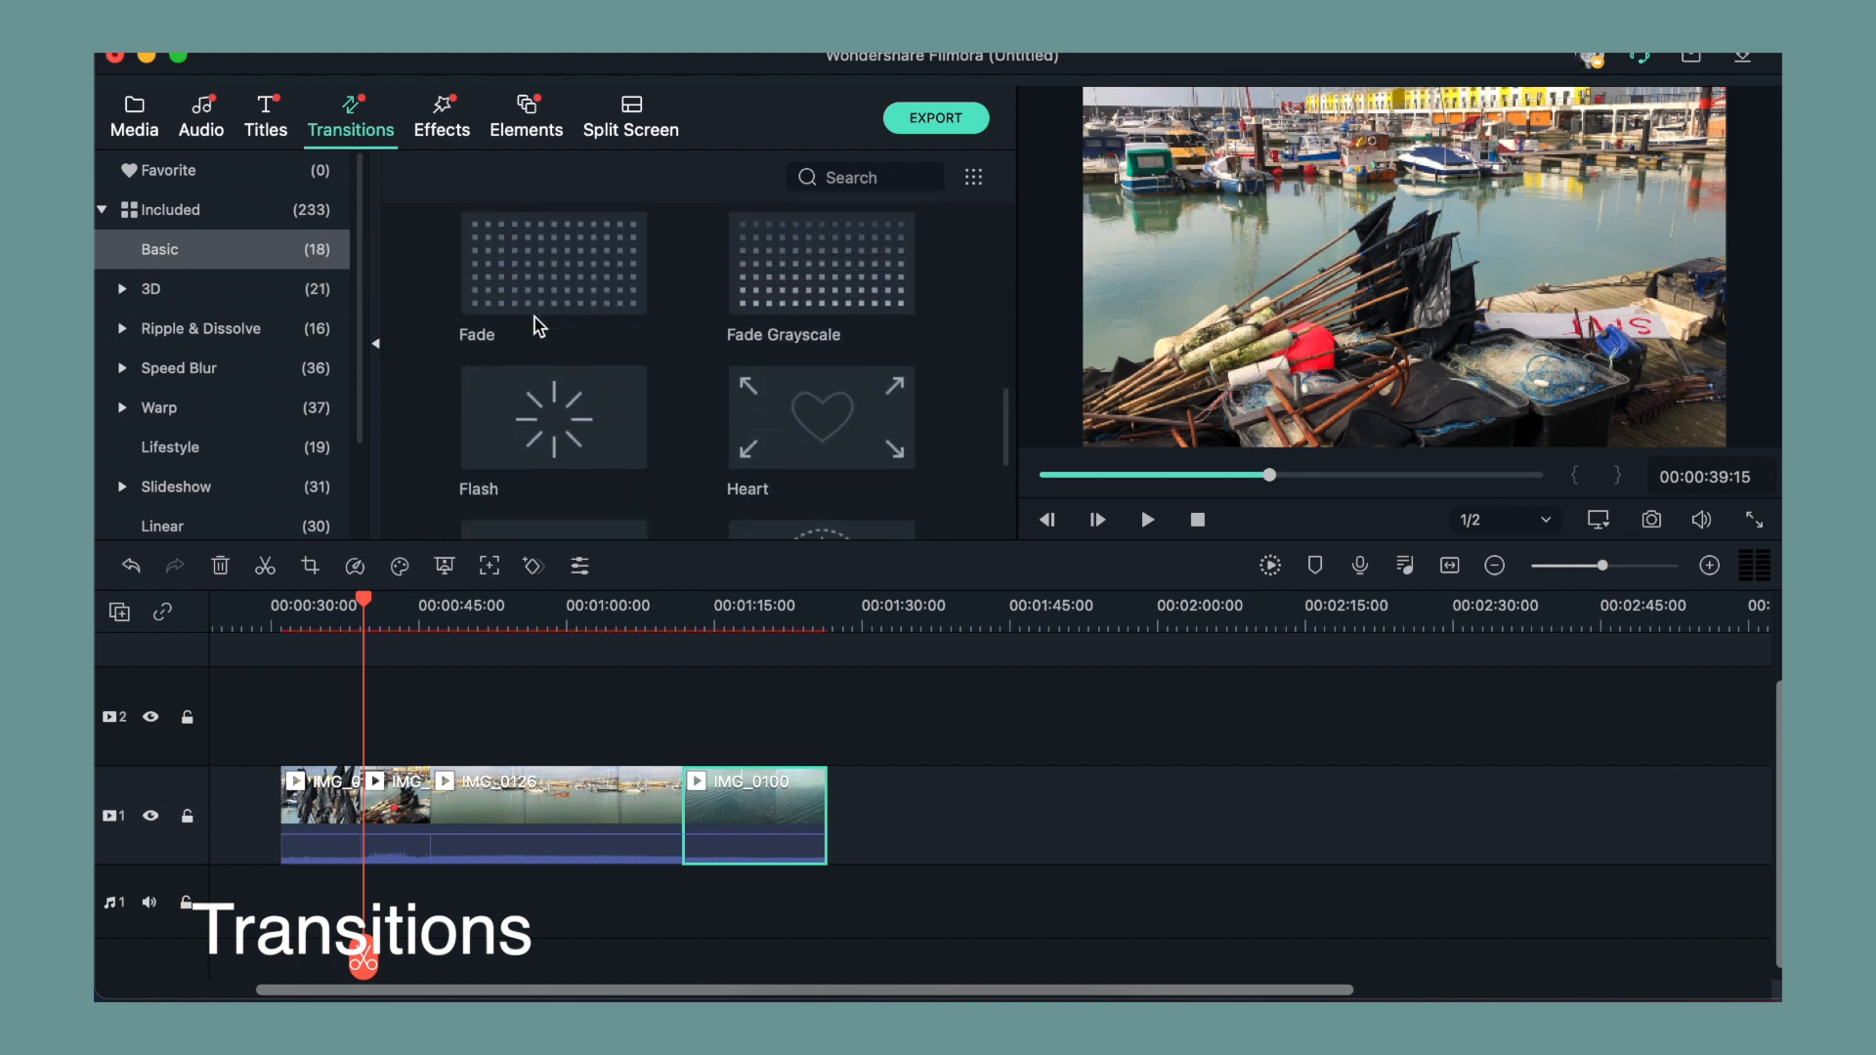
scroll(535, 326, down, 2)
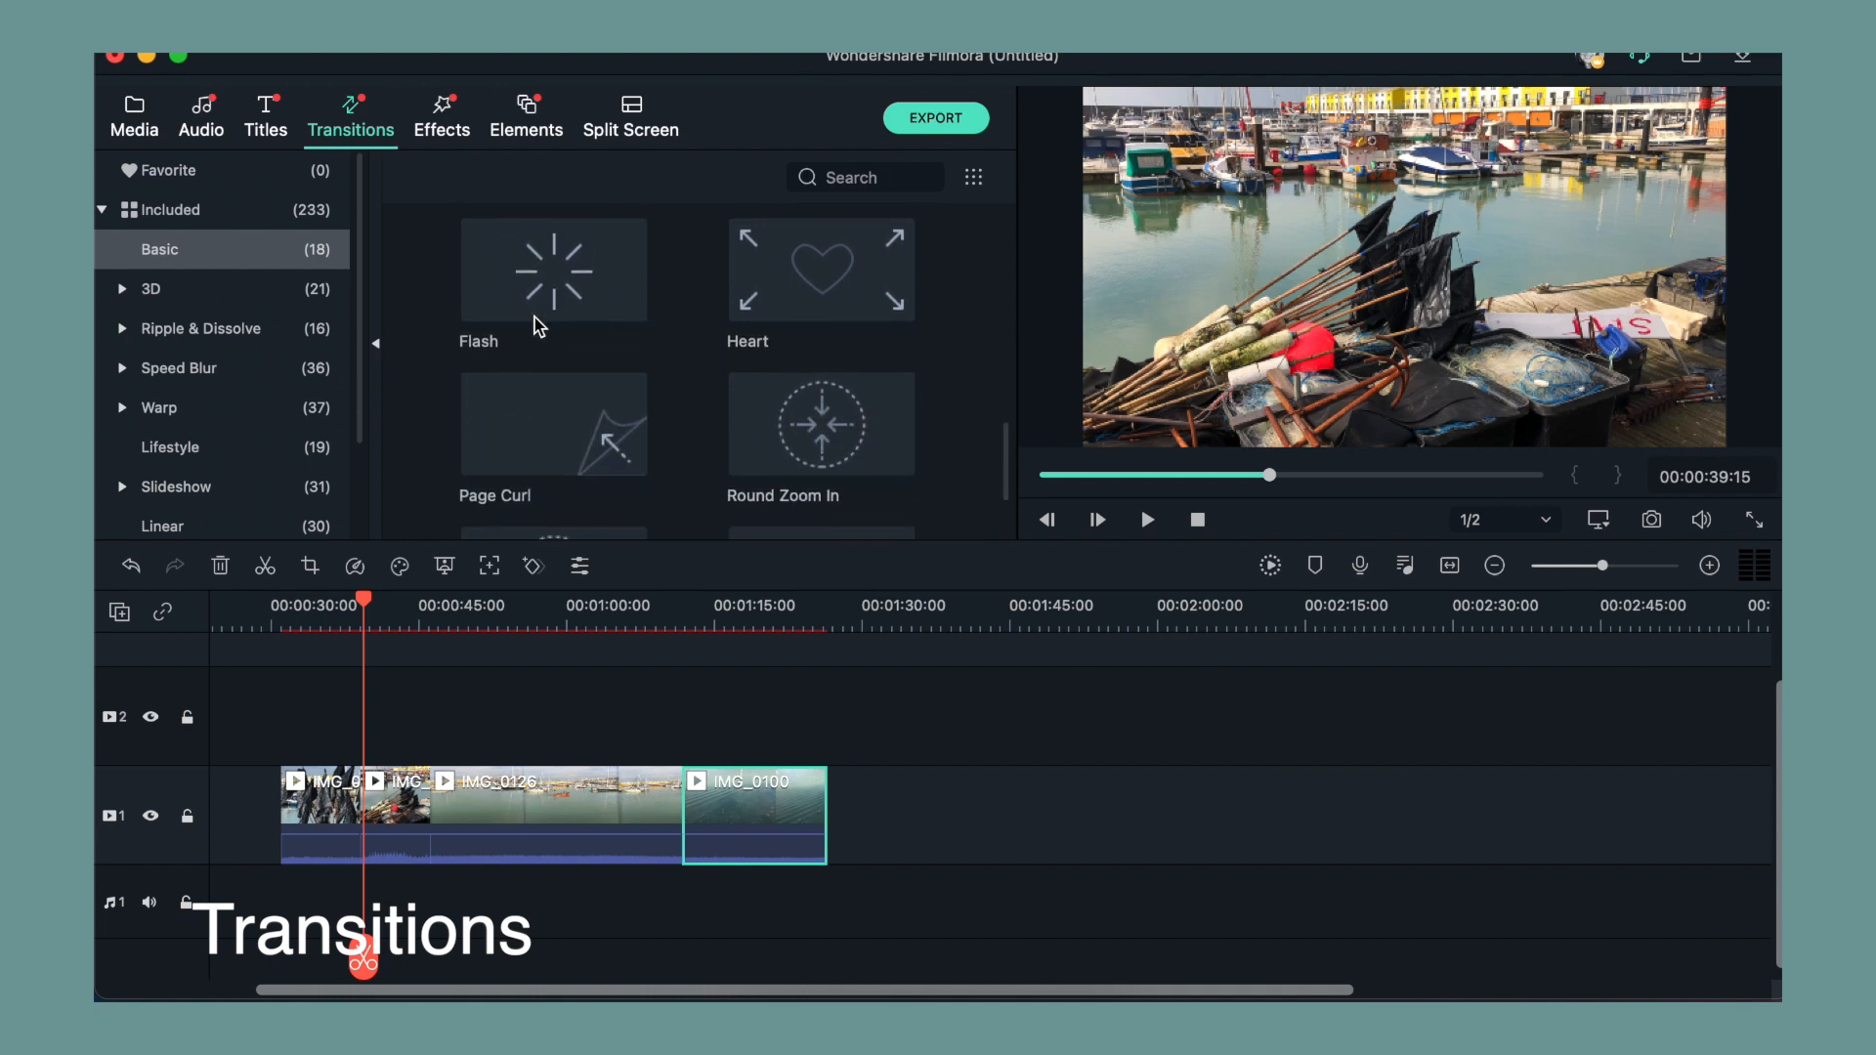
click(261, 337)
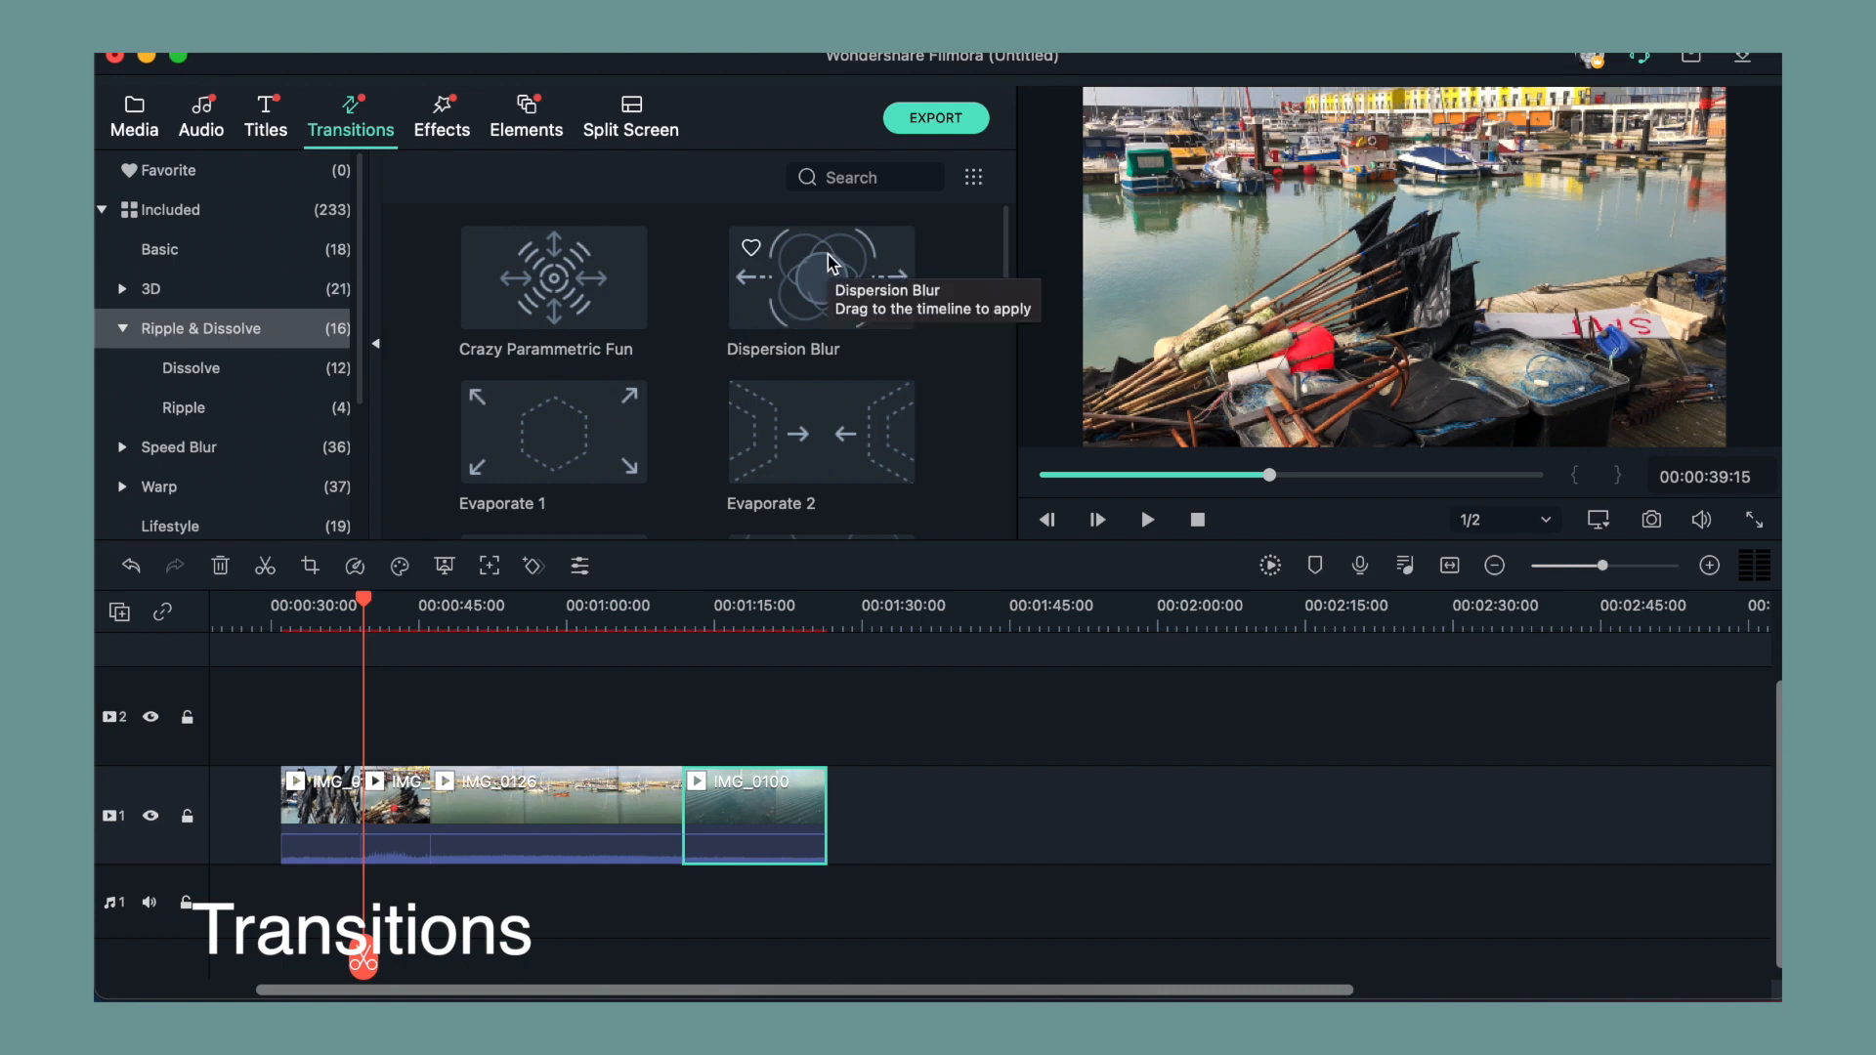
drag(827, 262, 360, 807)
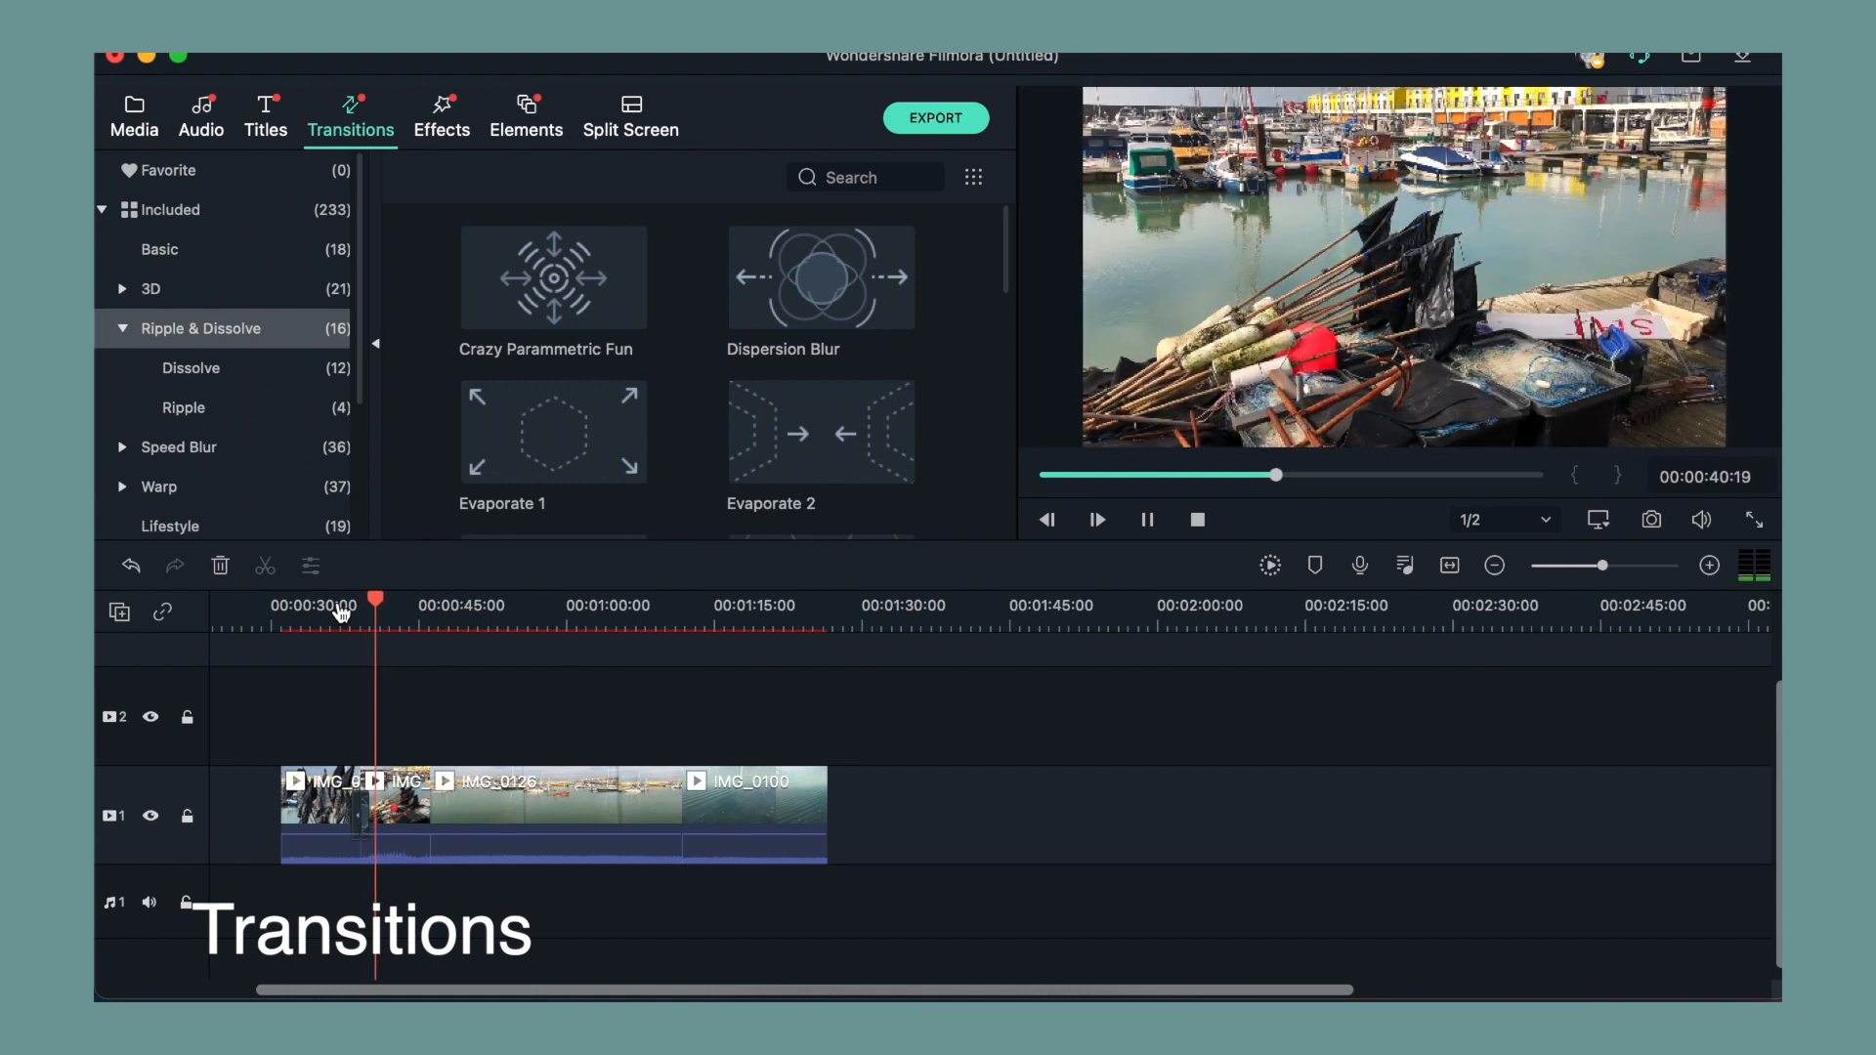
key(space)
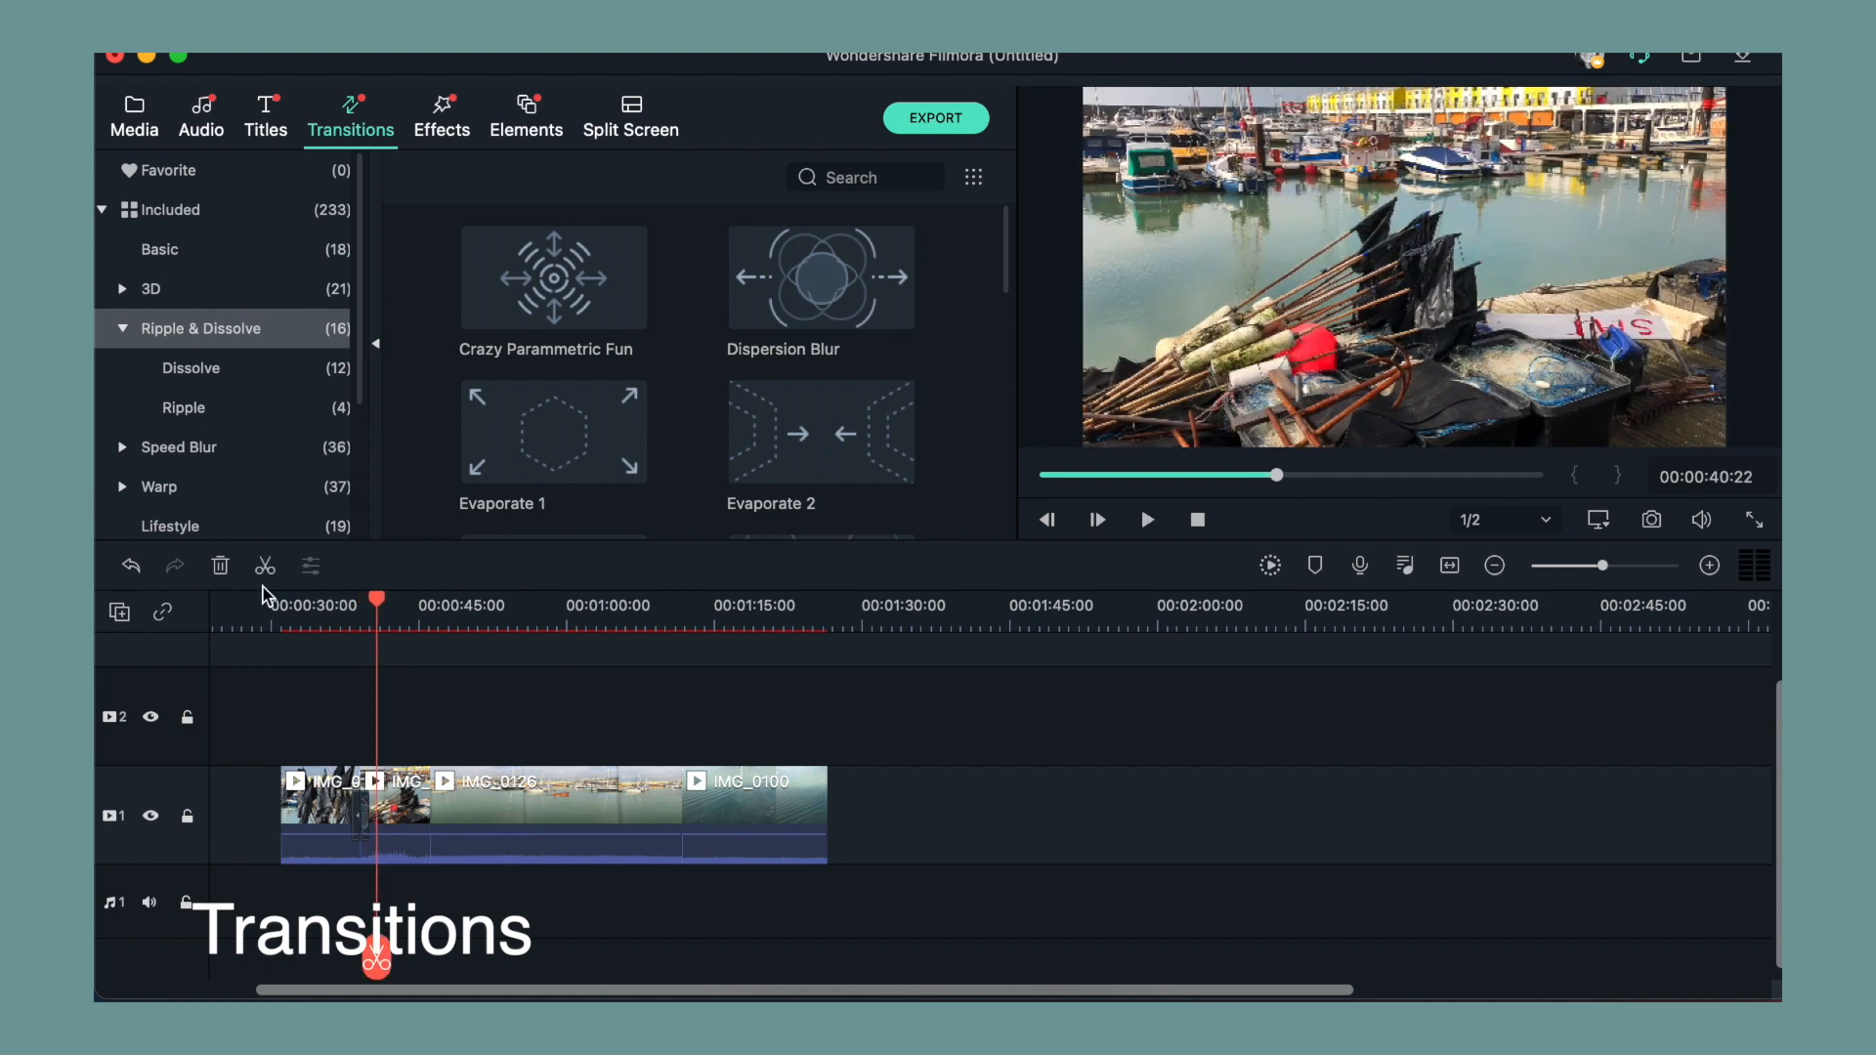
click(131, 565)
Apply the Dissolve transition from the Basic category to the cut between IMG_0128 and IMG_0130.
scroll(670, 465, down, 5)
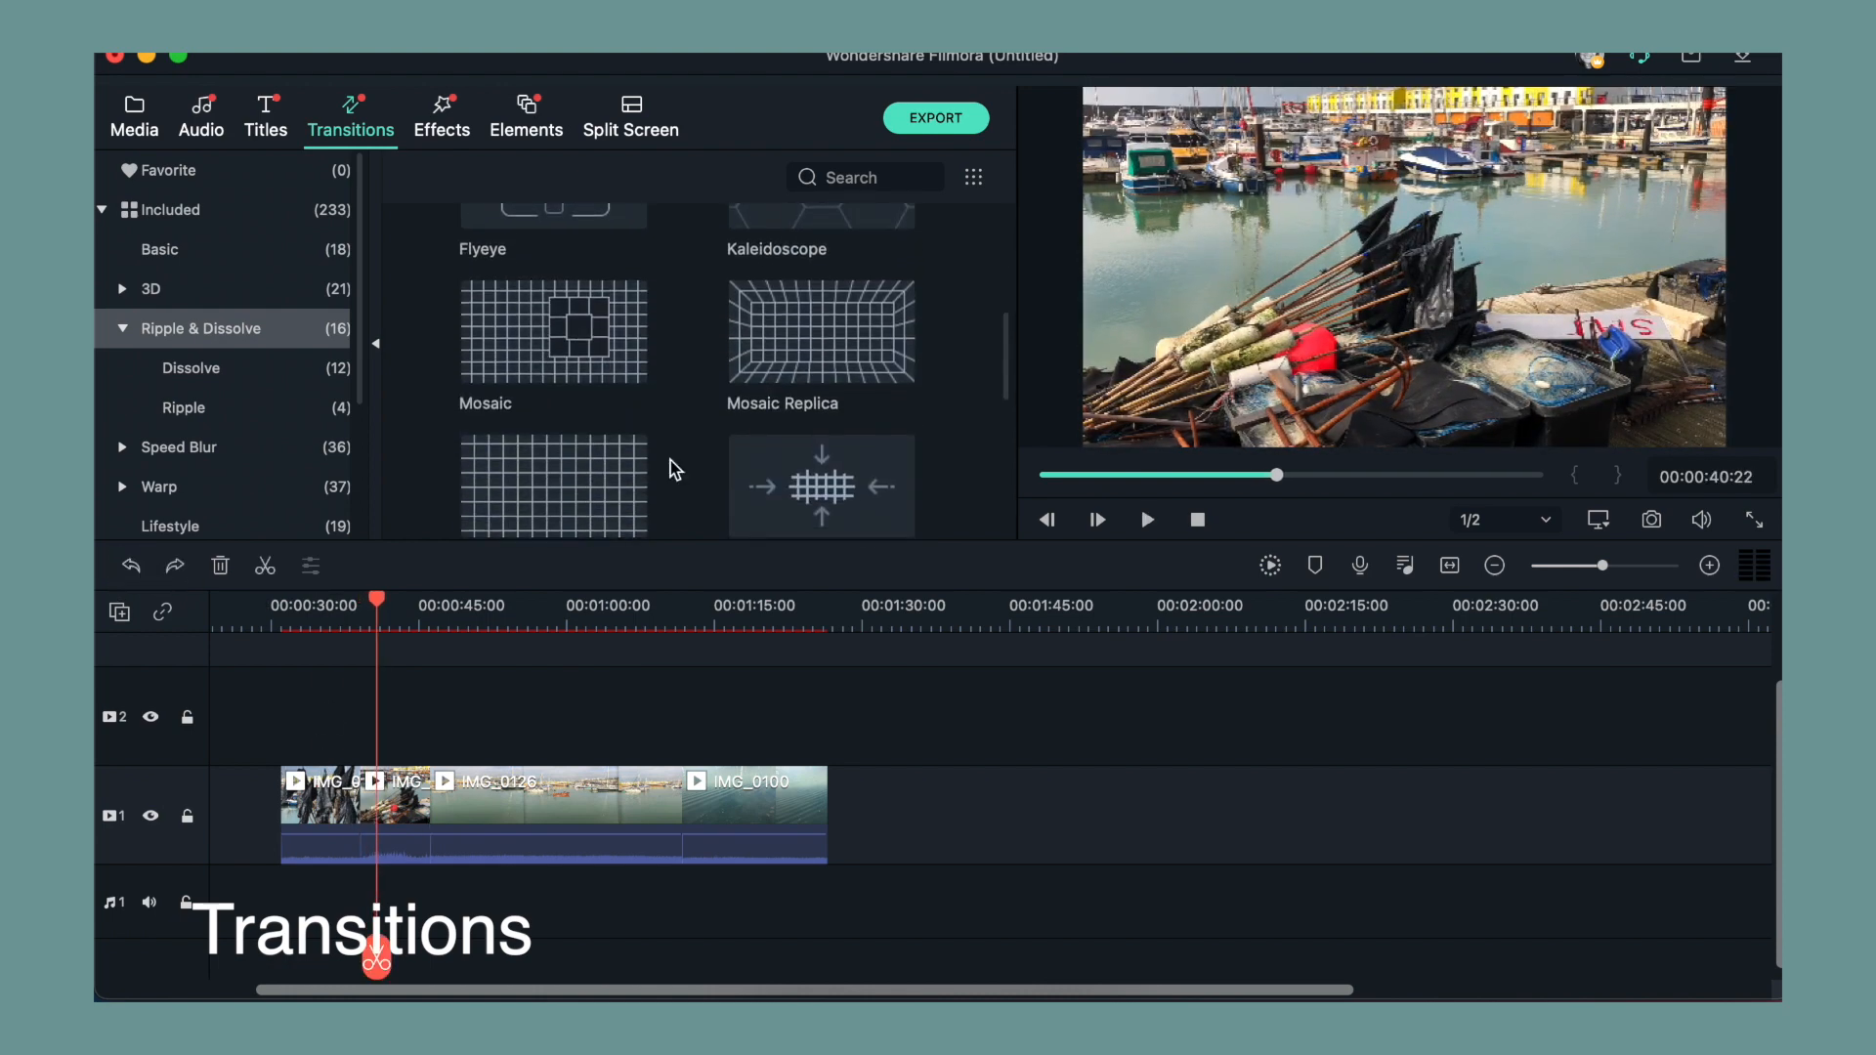
scroll(672, 467, down, 8)
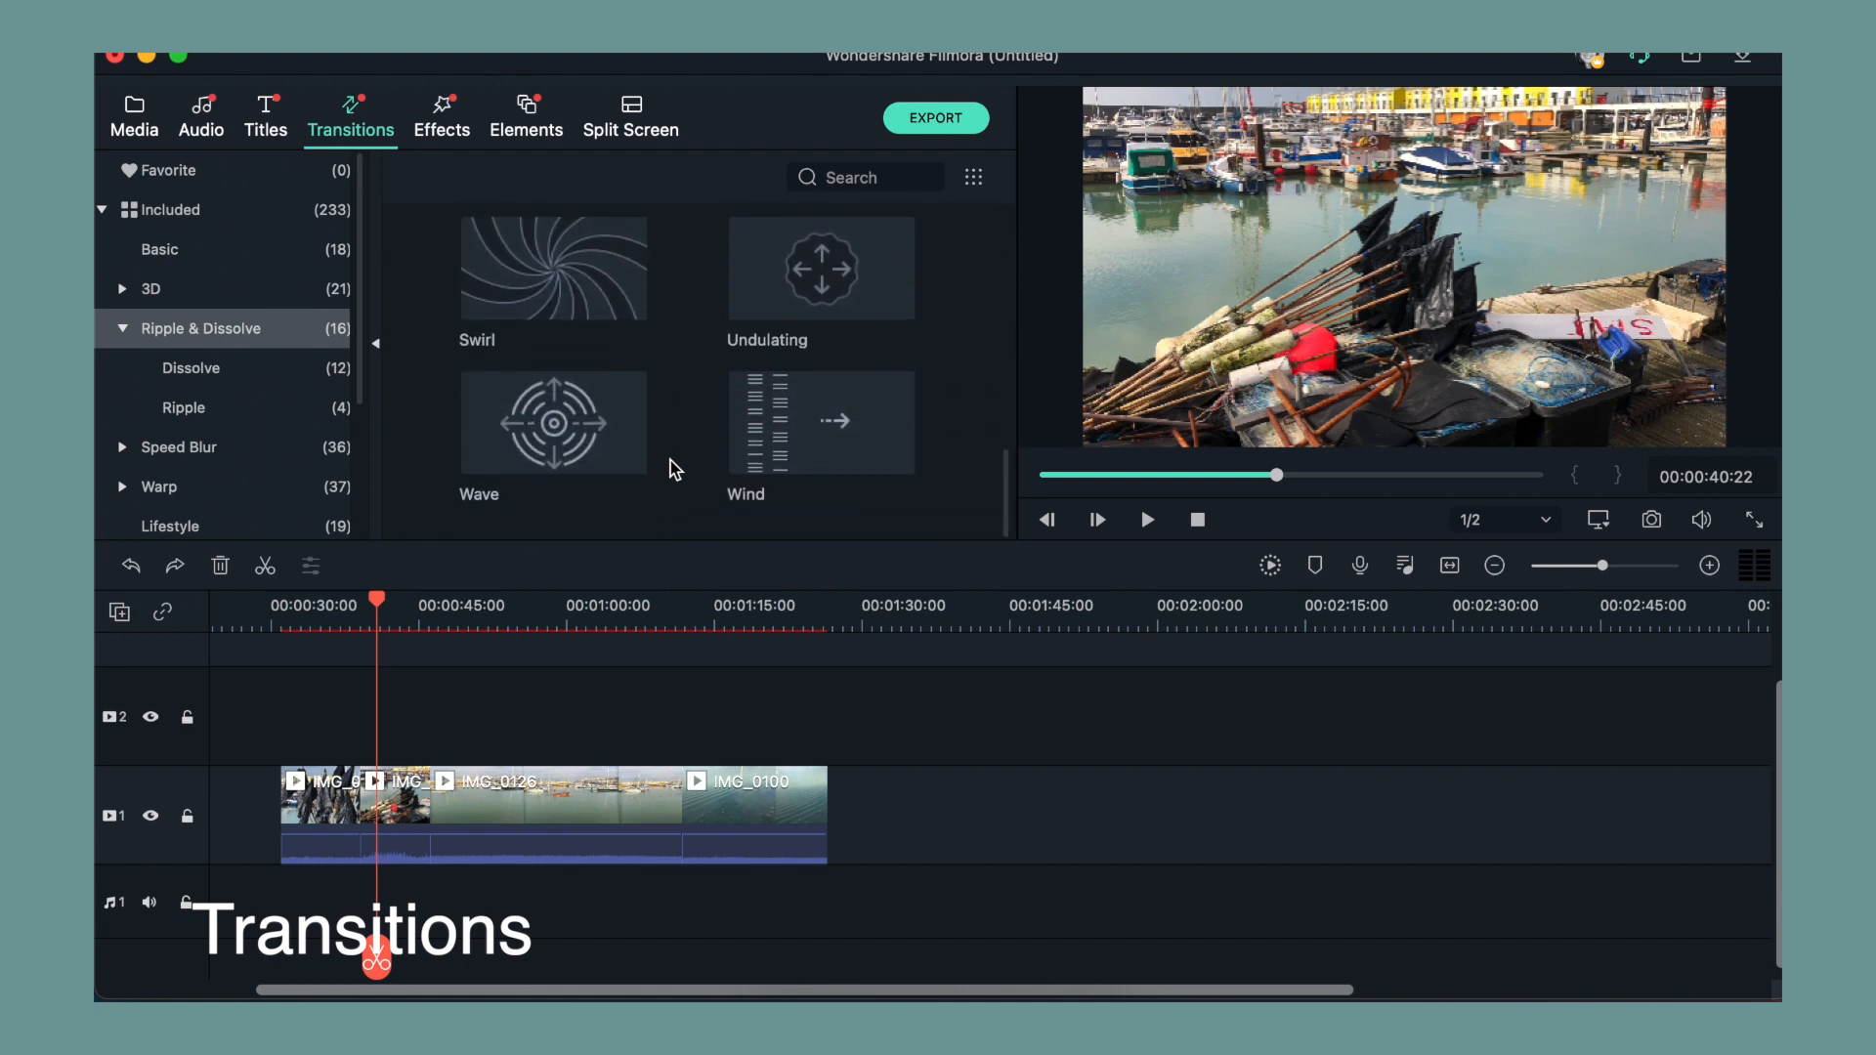
scroll(672, 469, up, 10)
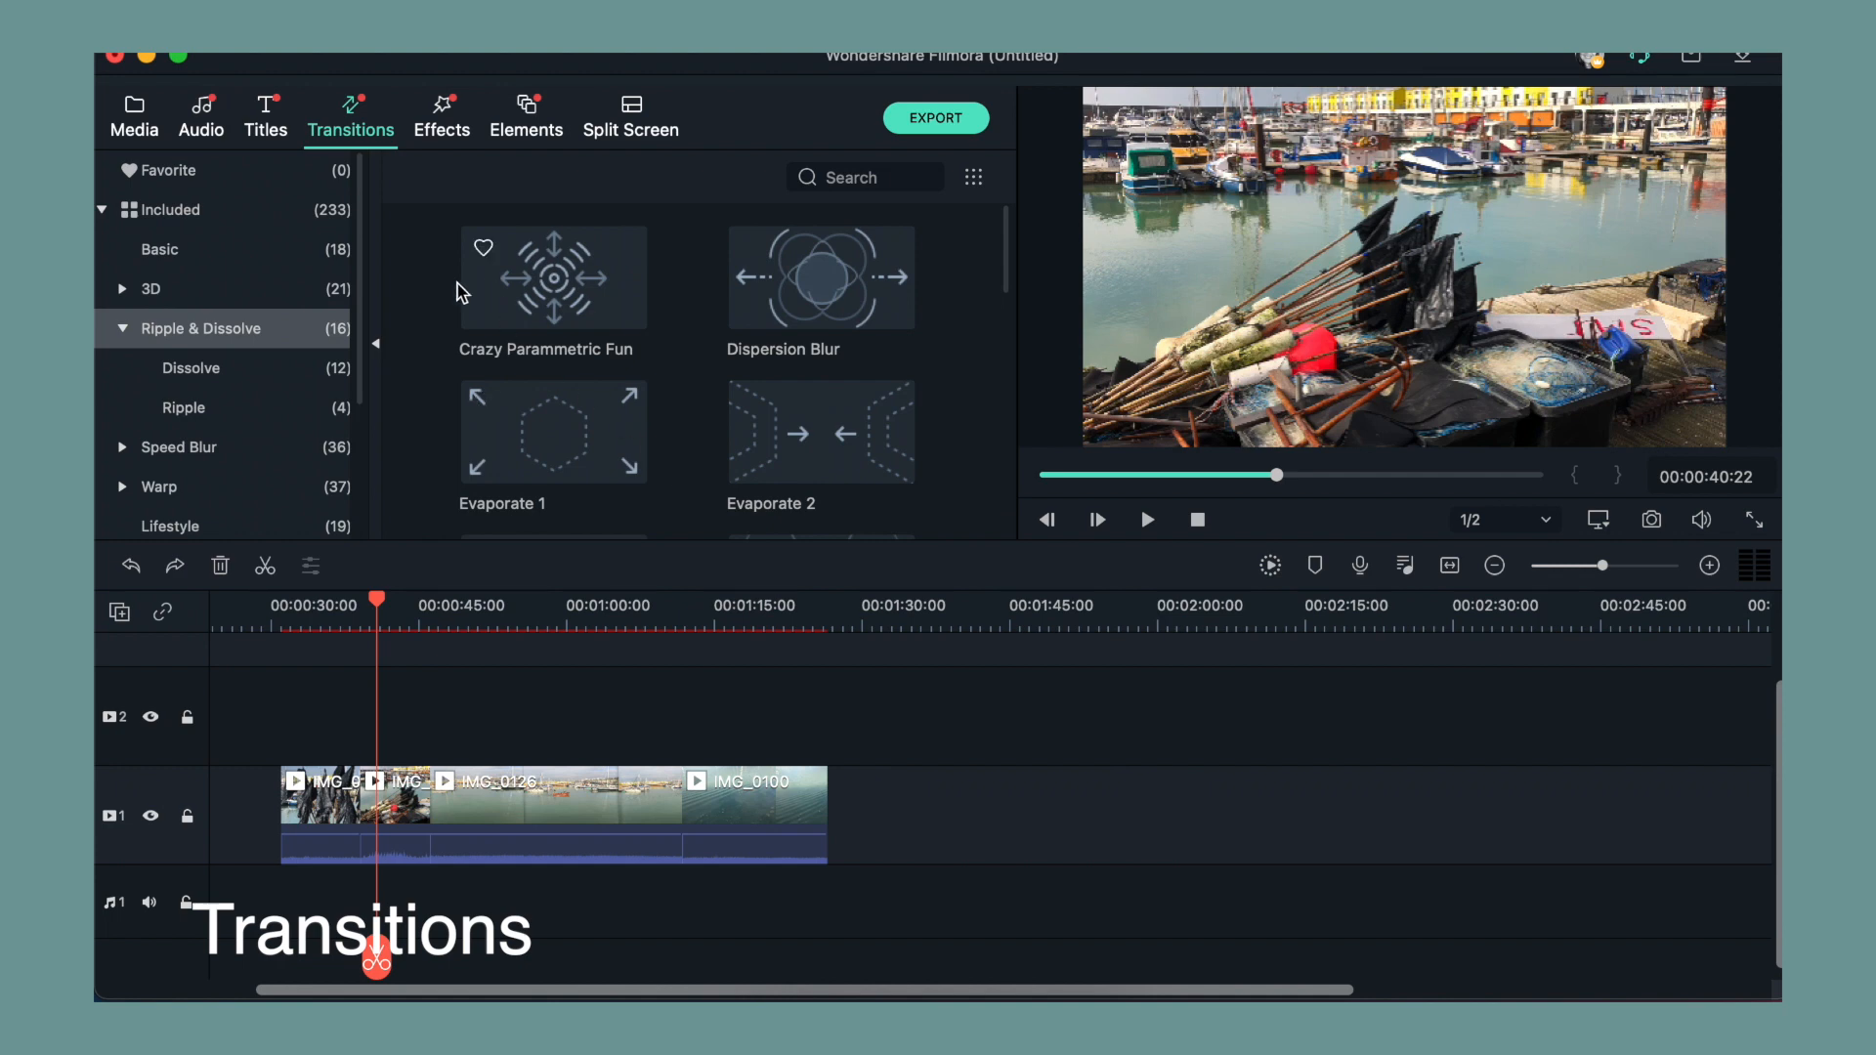
click(254, 258)
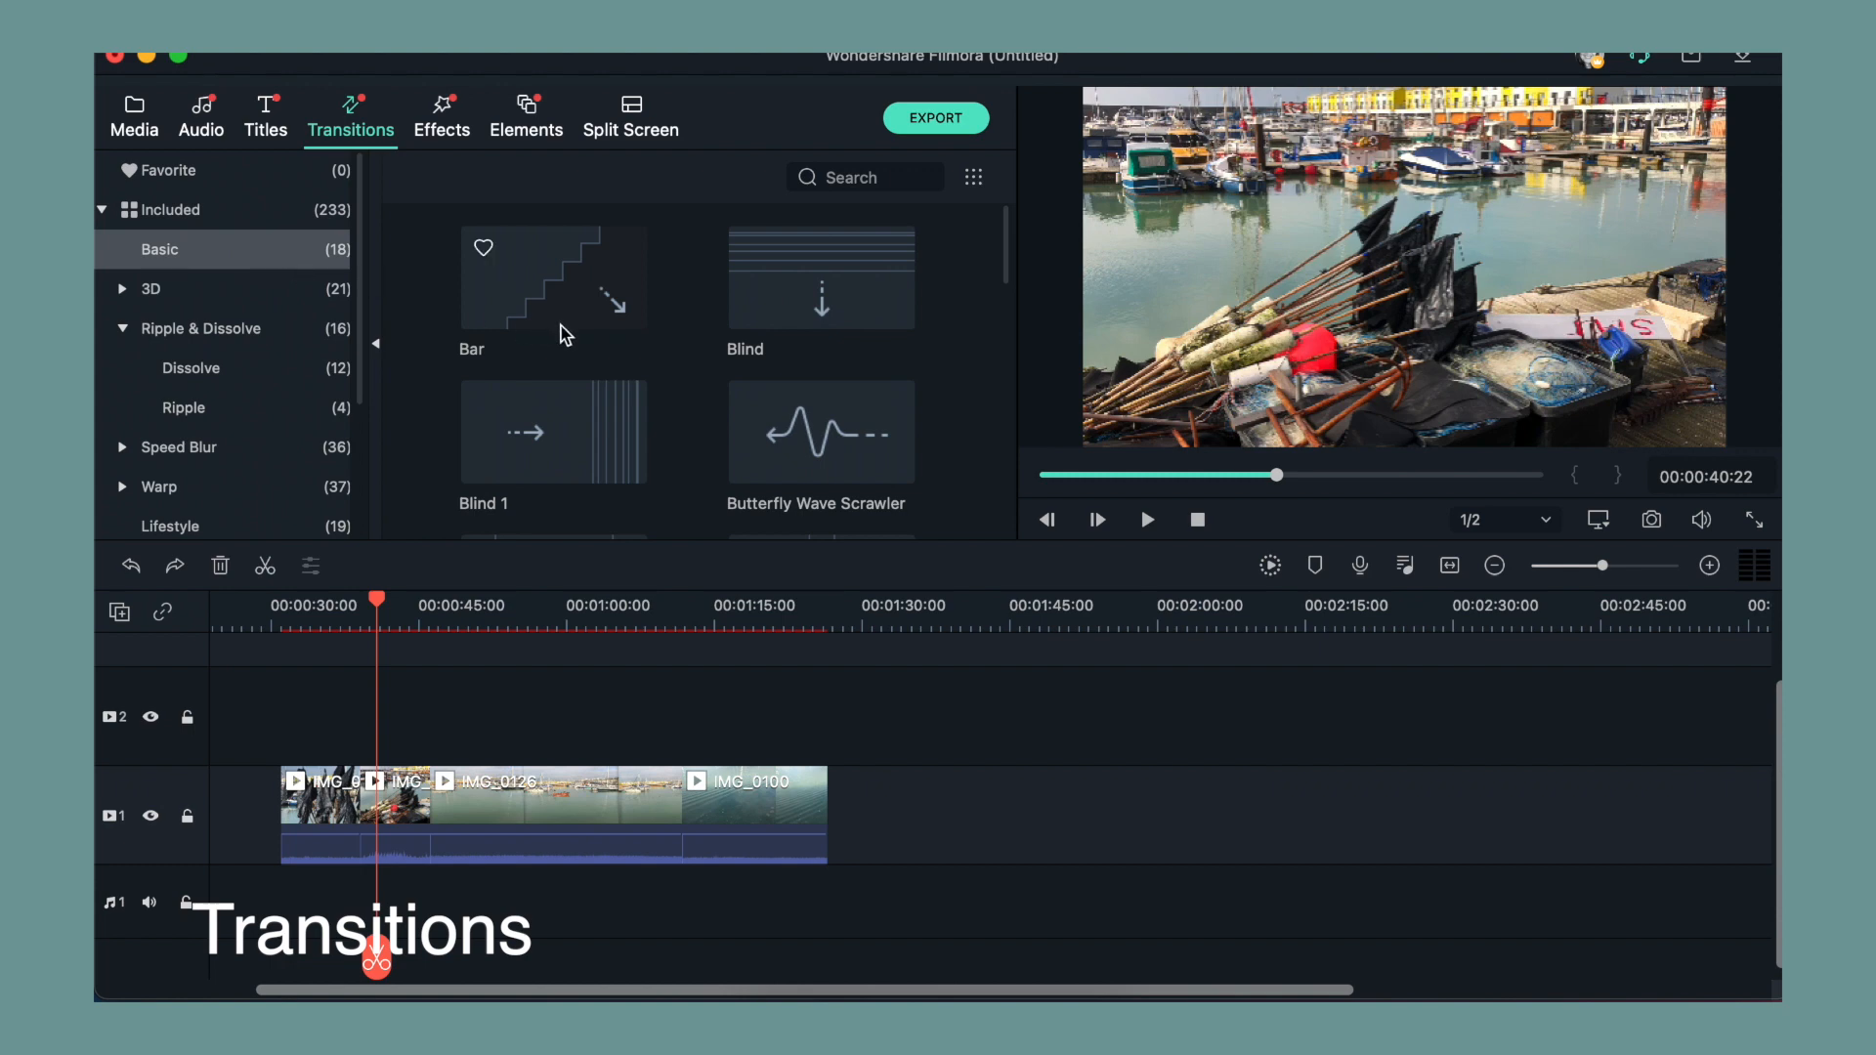
scroll(565, 334, down, 10)
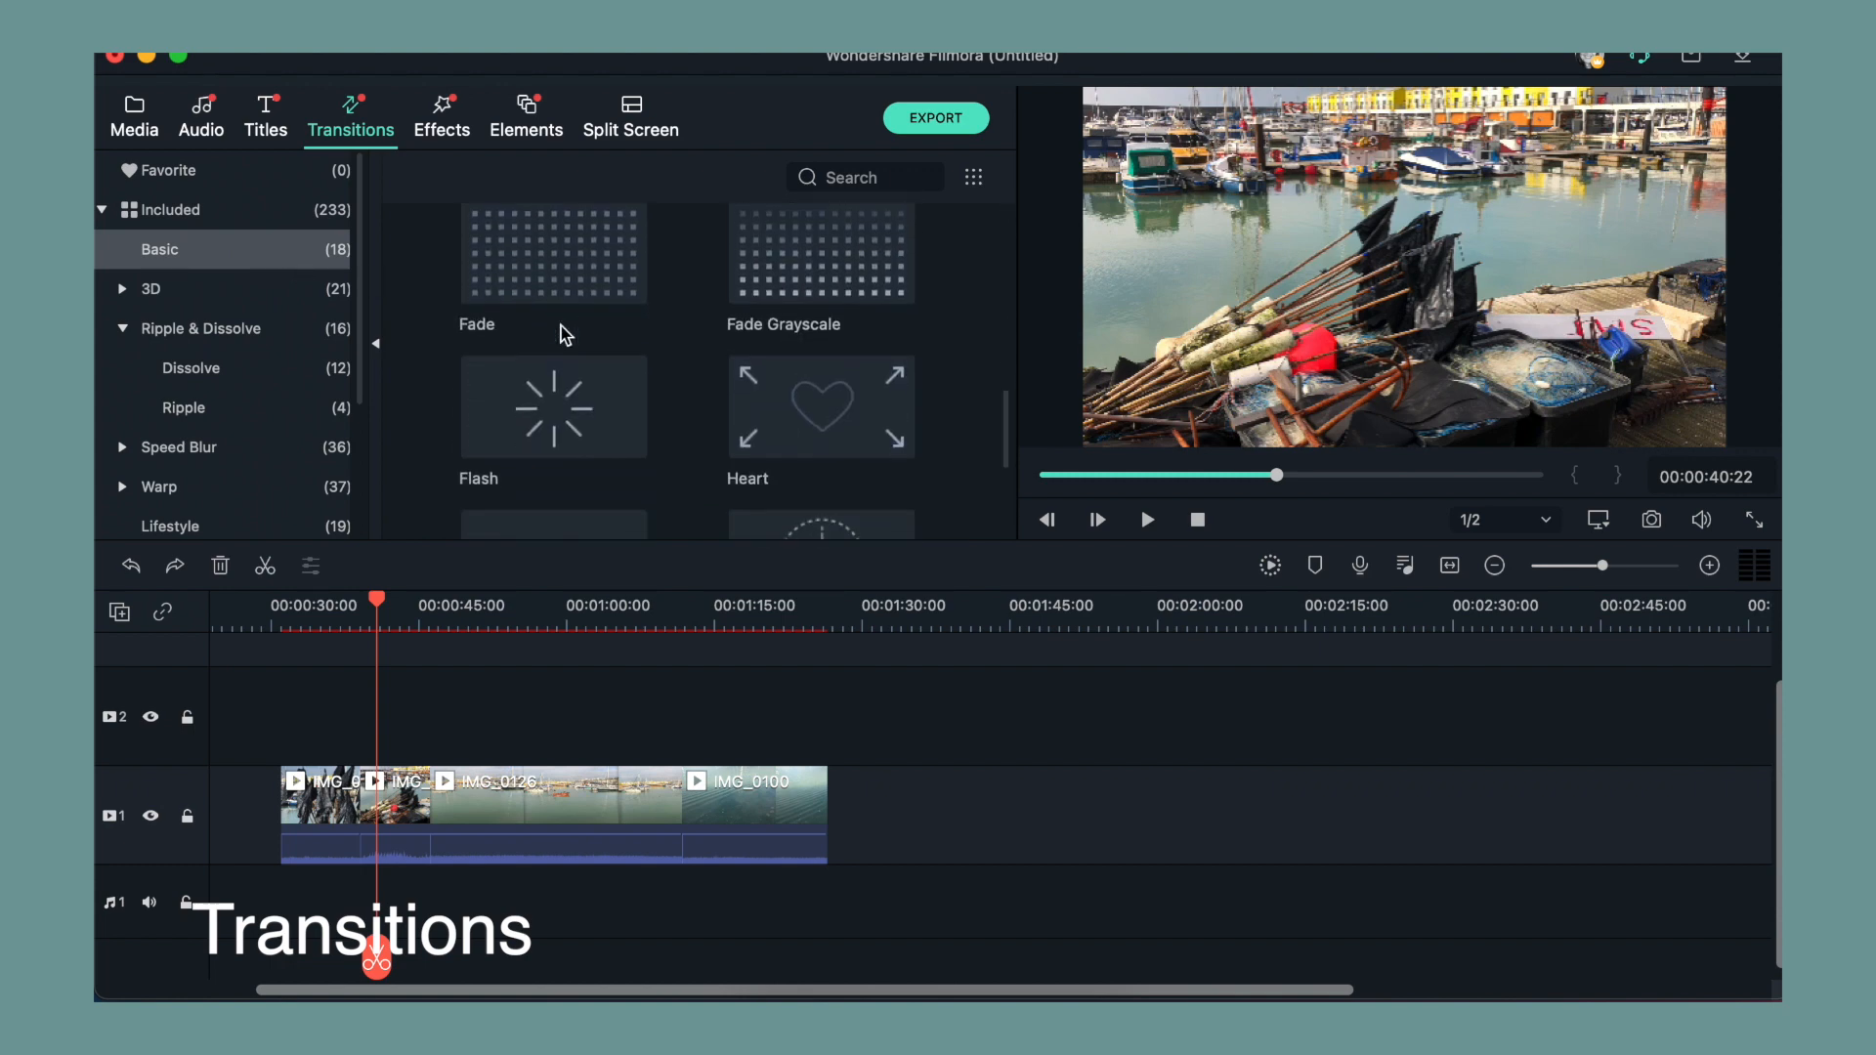
scroll(564, 330, up, 3)
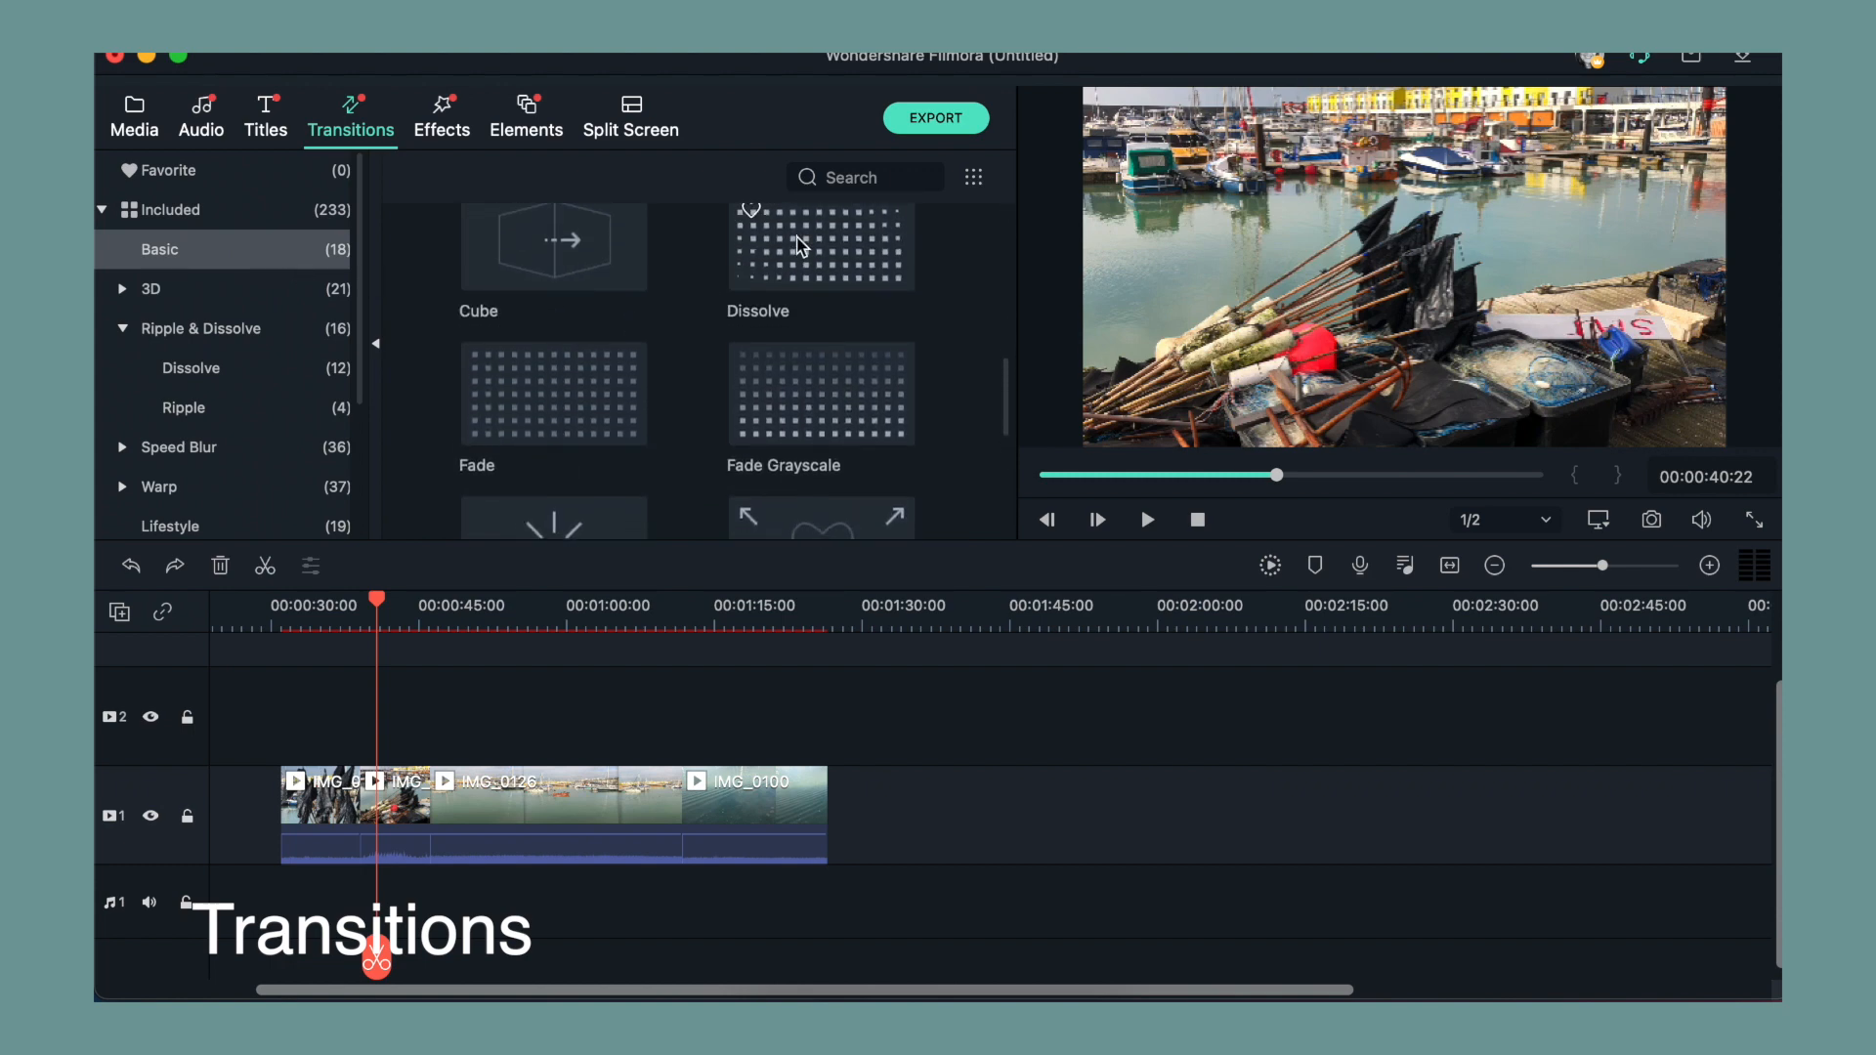
drag(799, 244, 357, 781)
Play back the Dissolve between the two clips, and park the playhead at 00:00:39:03 inside it.
drag(373, 611, 348, 607)
click(377, 609)
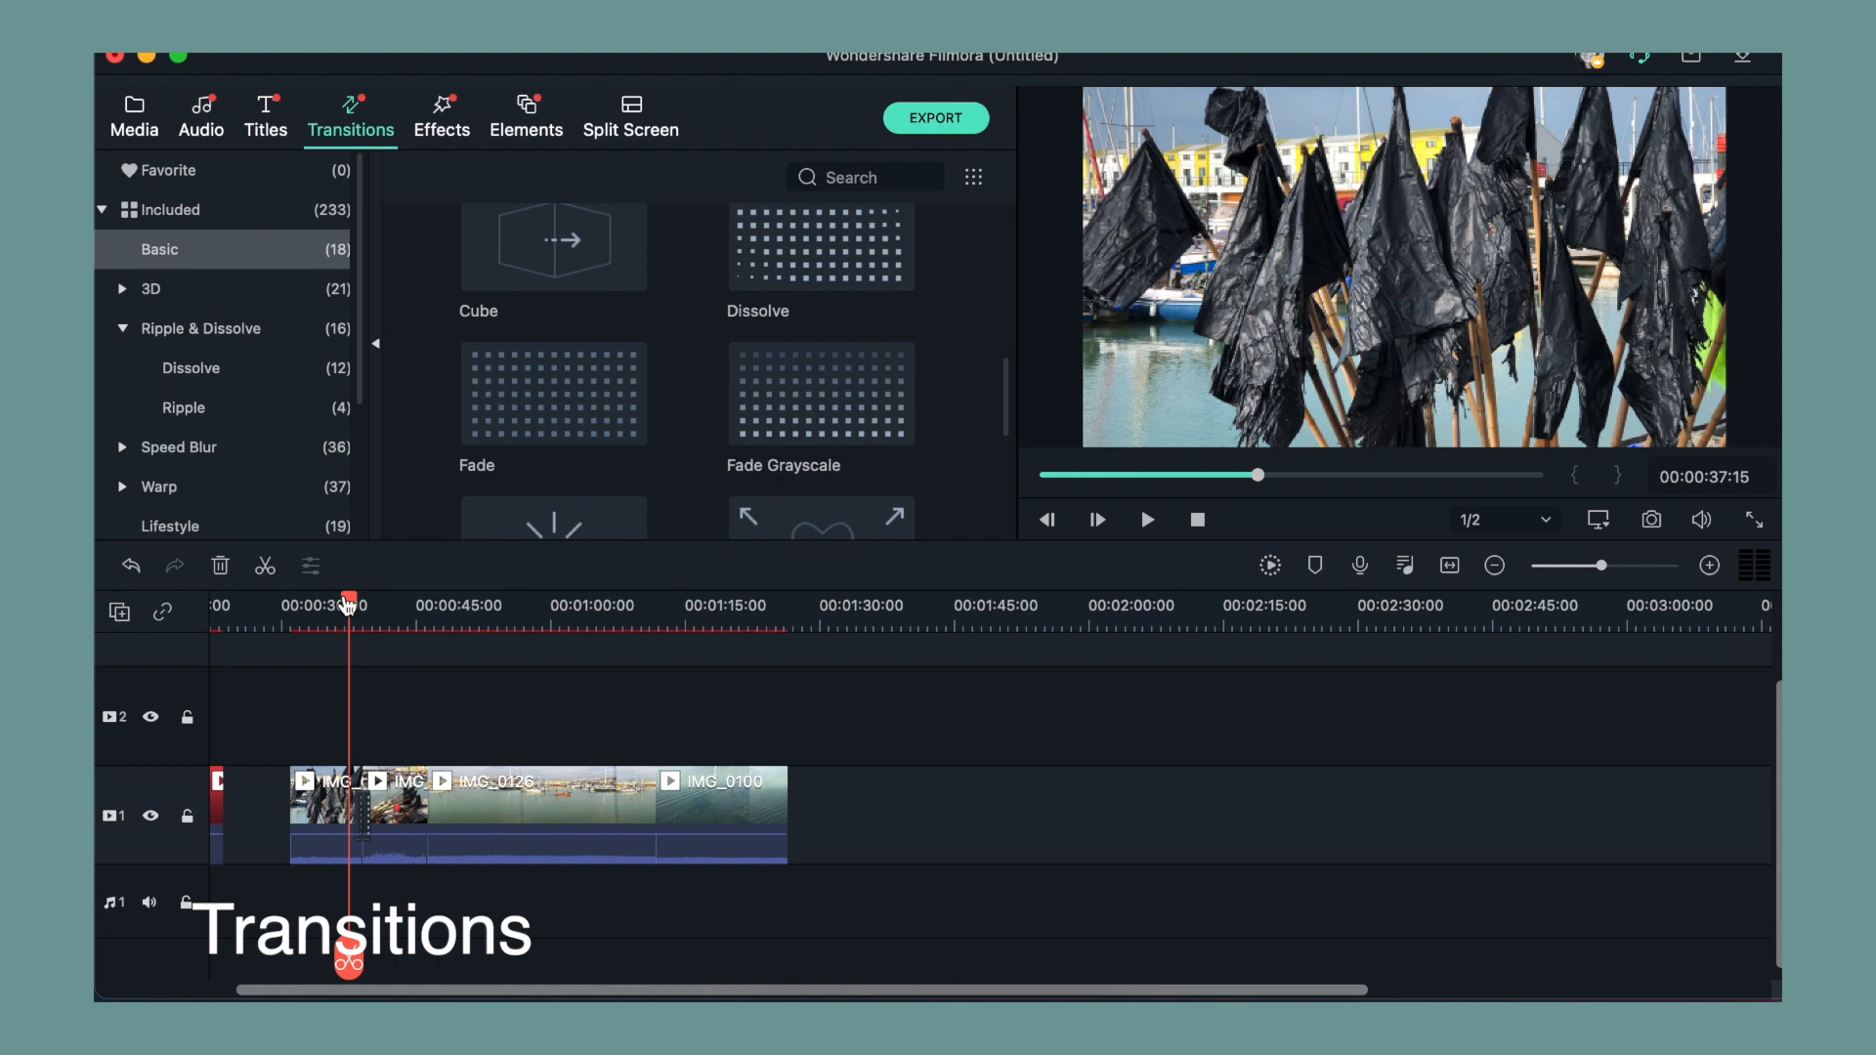
key(space)
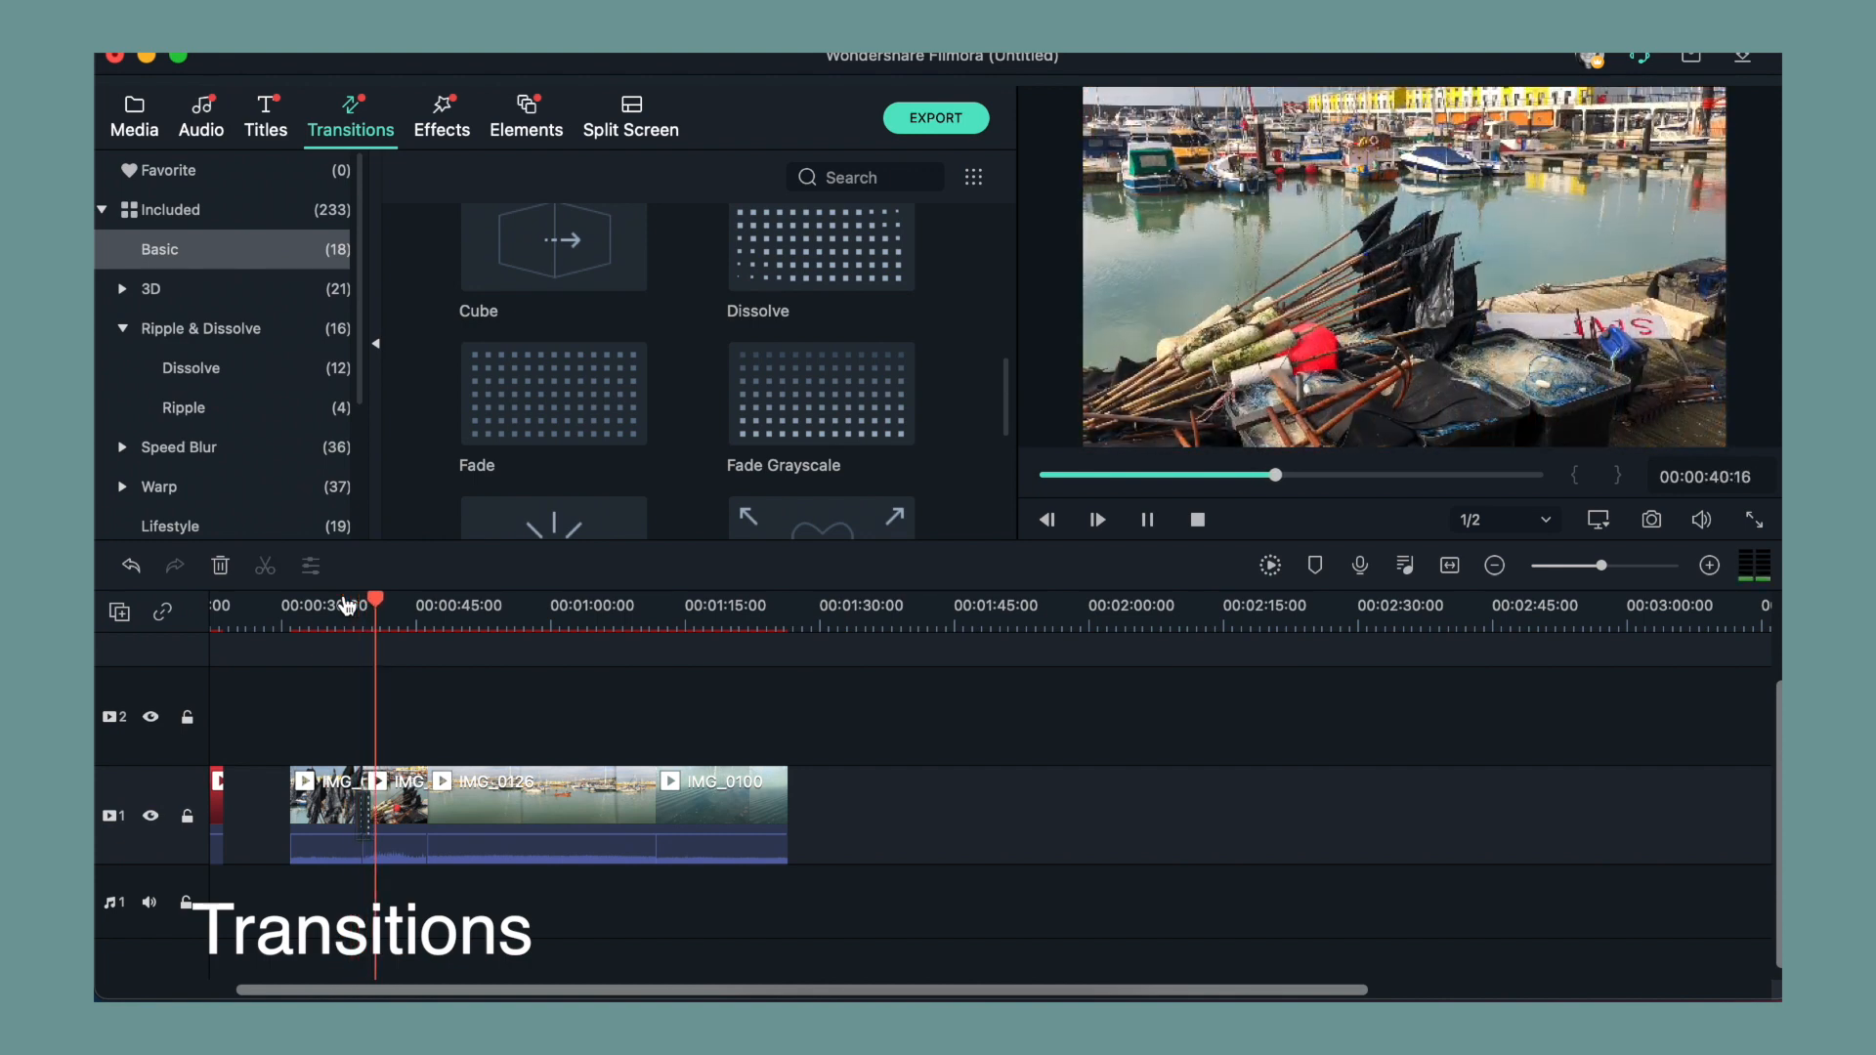
key(space)
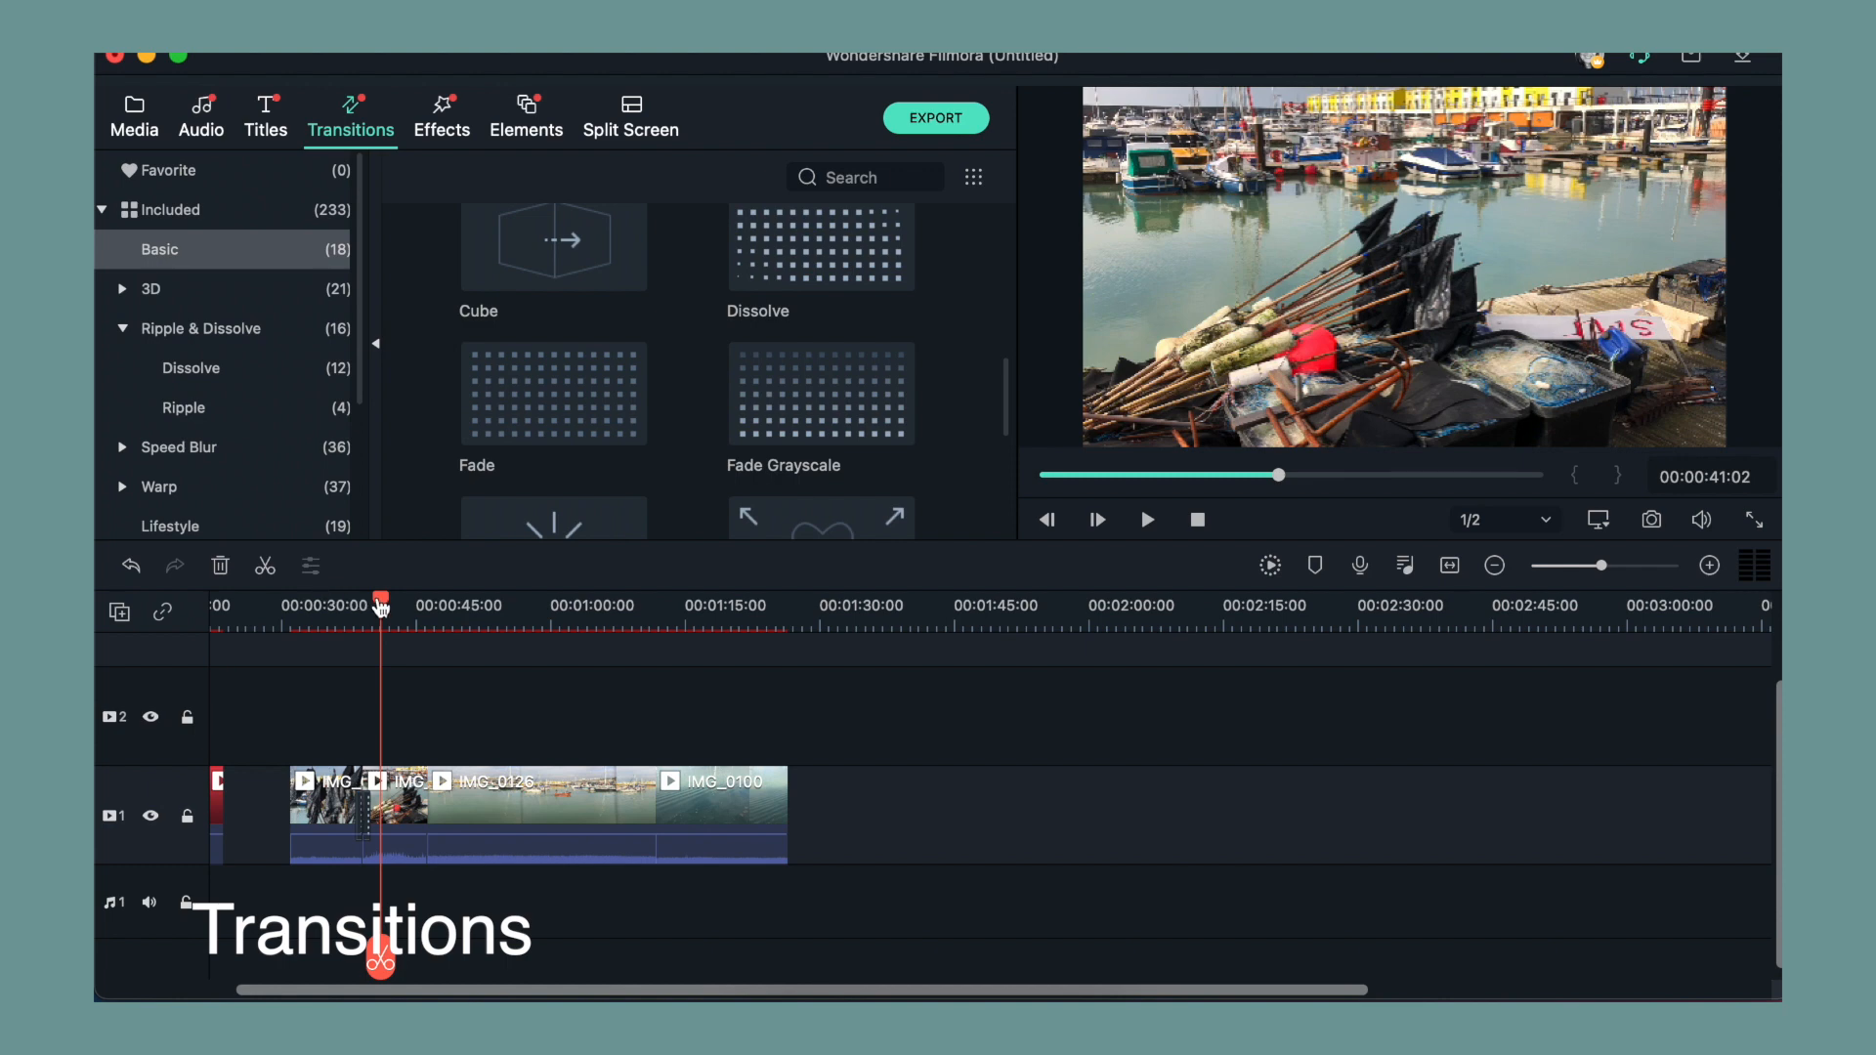
drag(380, 599, 362, 603)
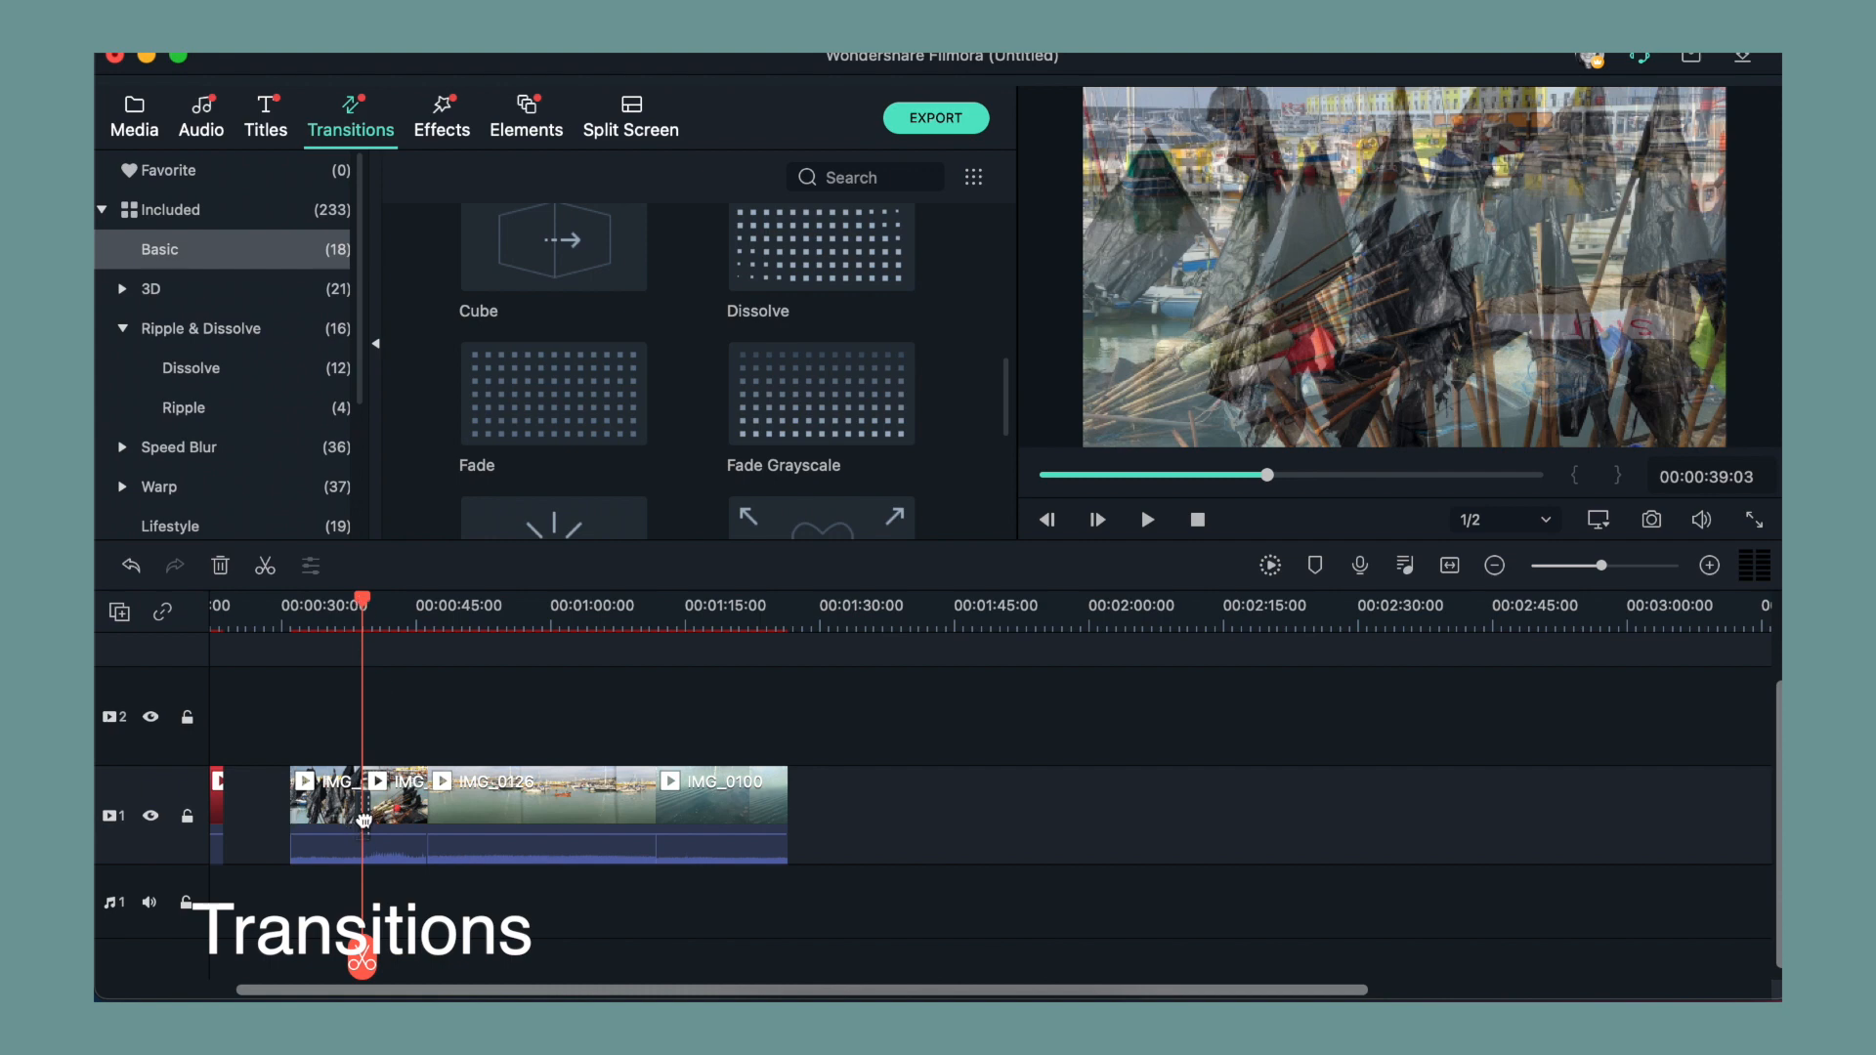
Review the Dissolve's duration, transition mode and trimmed-frames settings, leaving them as they are.
double_click(368, 816)
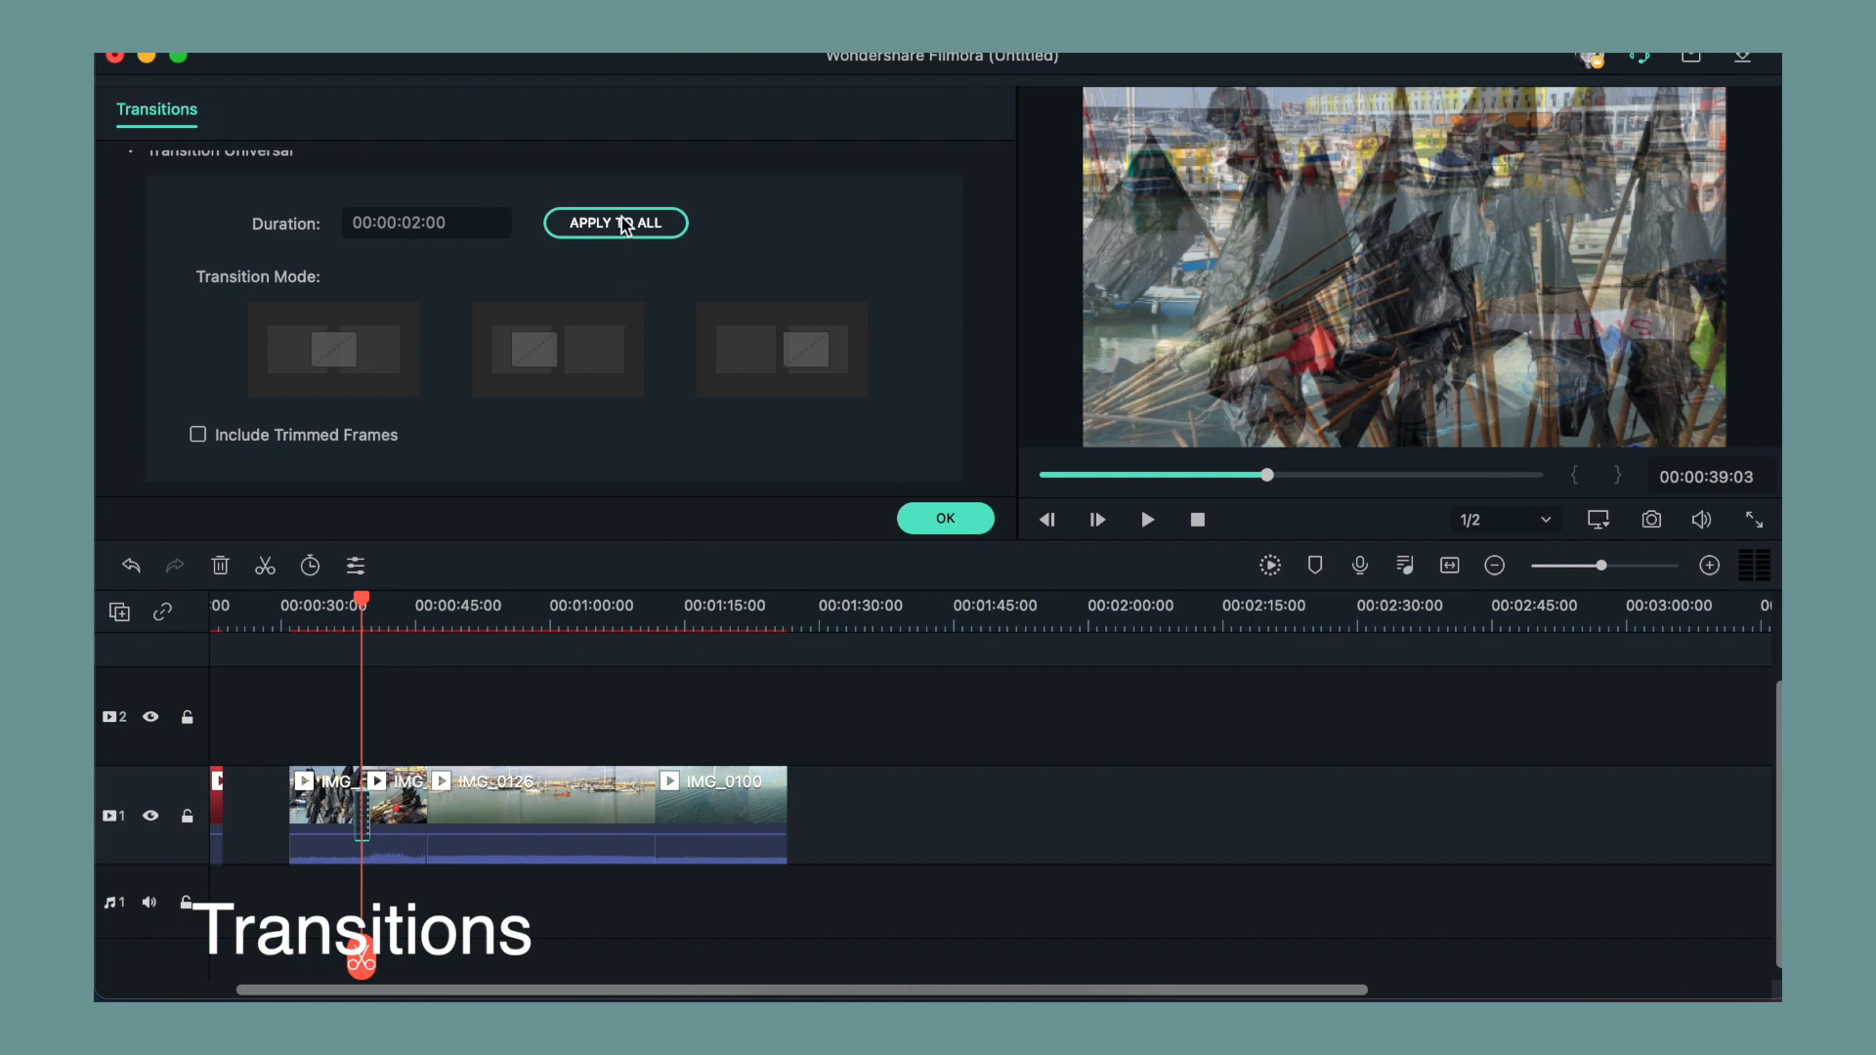
scroll(508, 307, down, 1)
scroll(508, 308, down, 1)
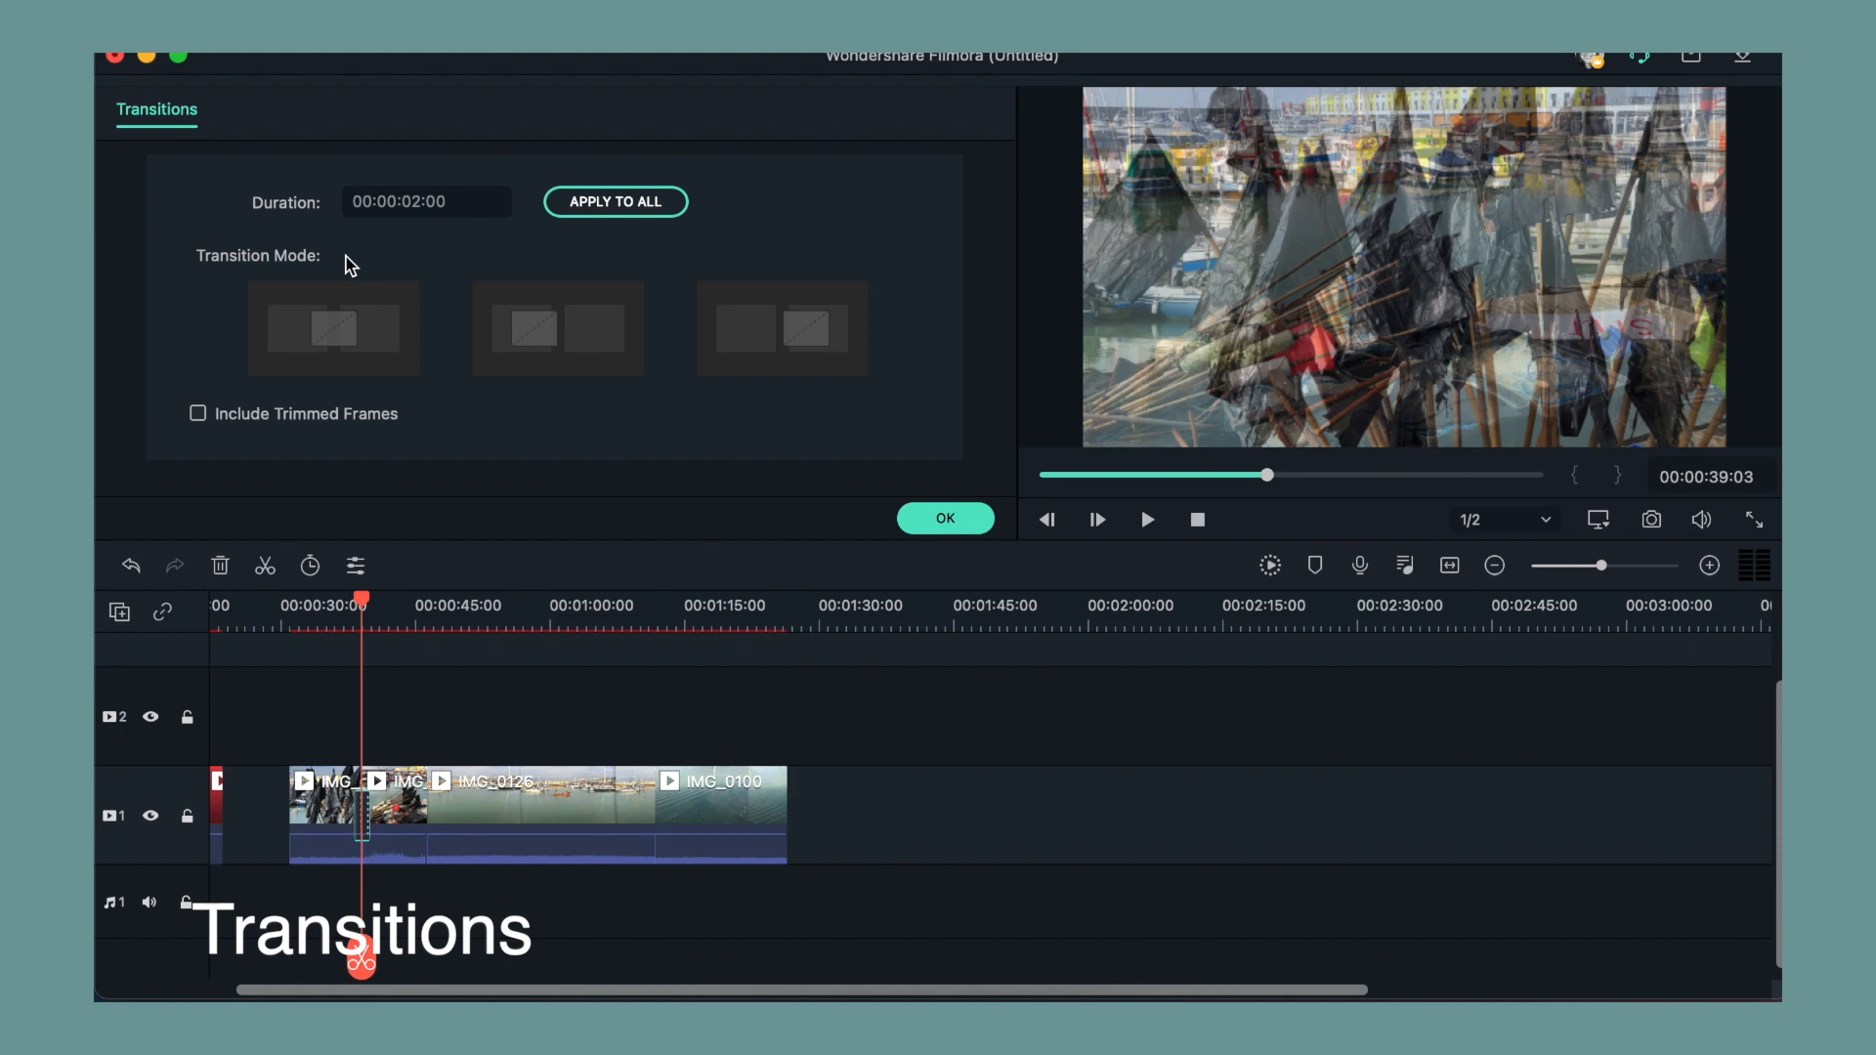
click(946, 519)
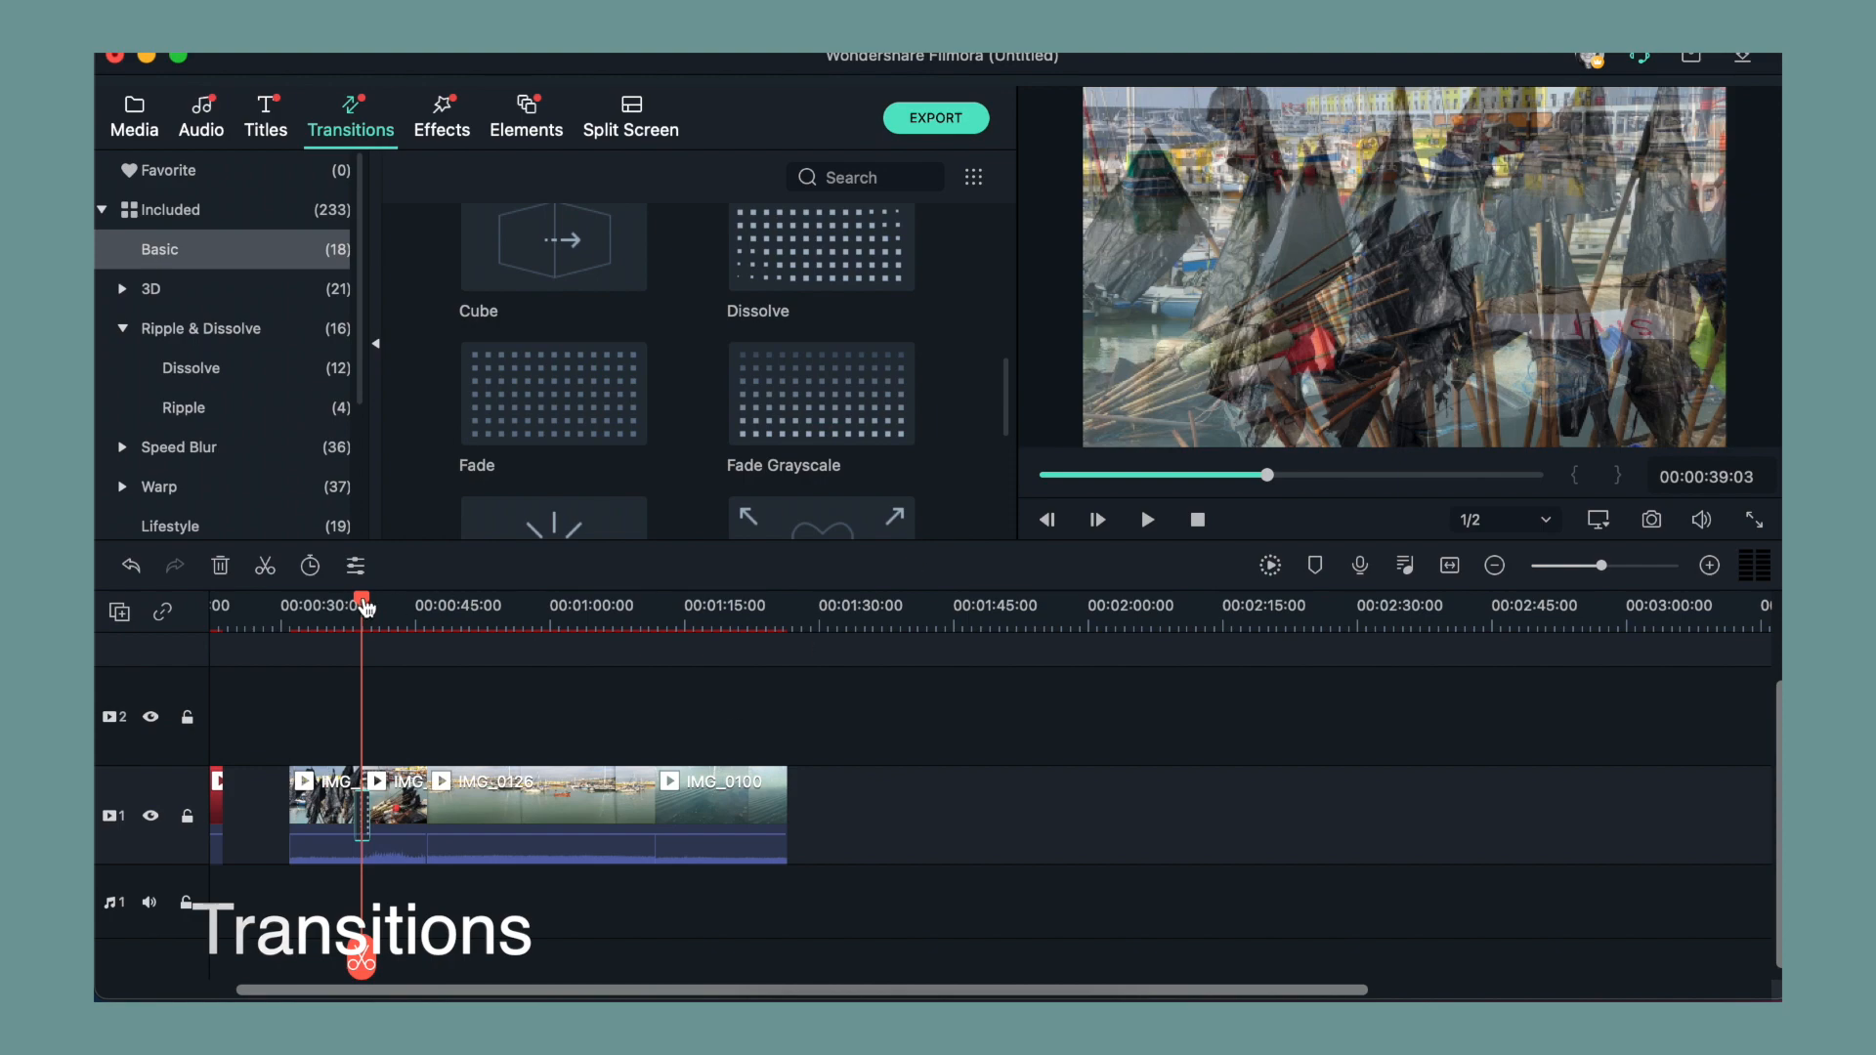
Select IMG_0126 on the timeline and play it from its start to judge its pace.
click(363, 601)
drag(363, 600, 519, 601)
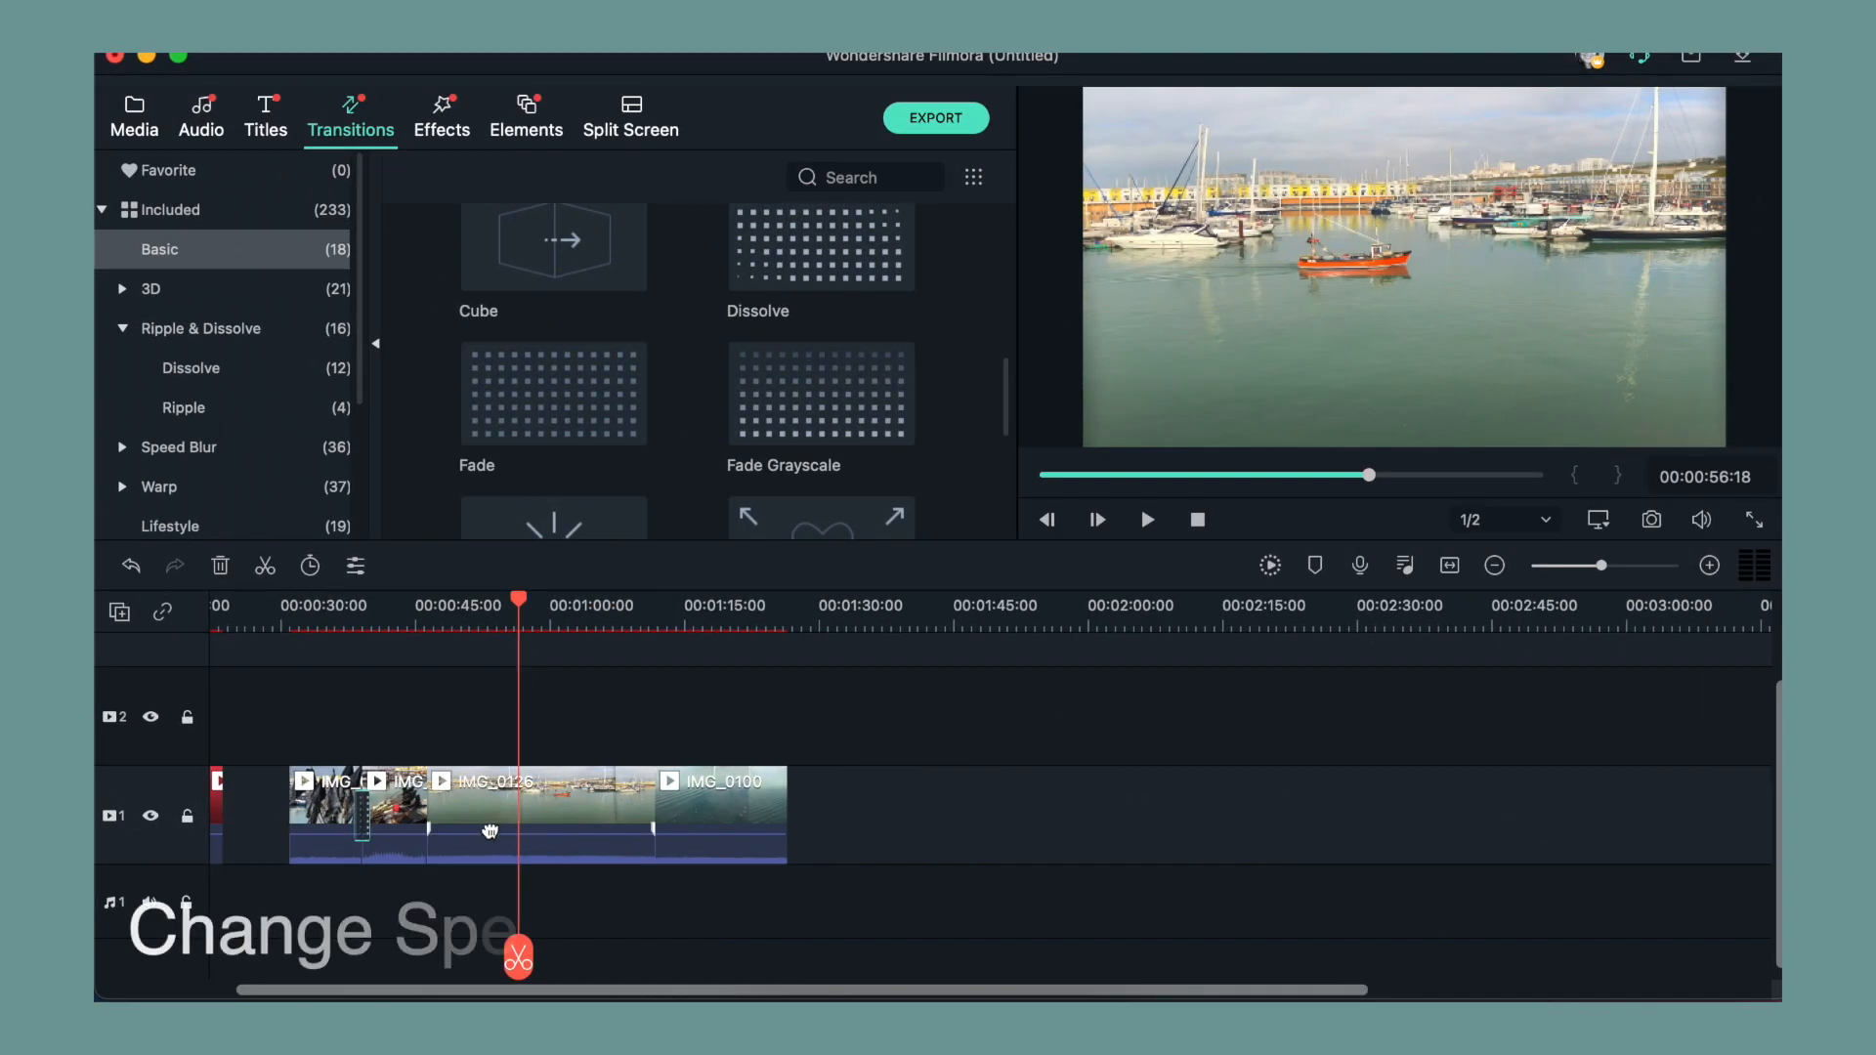
click(489, 831)
click(431, 604)
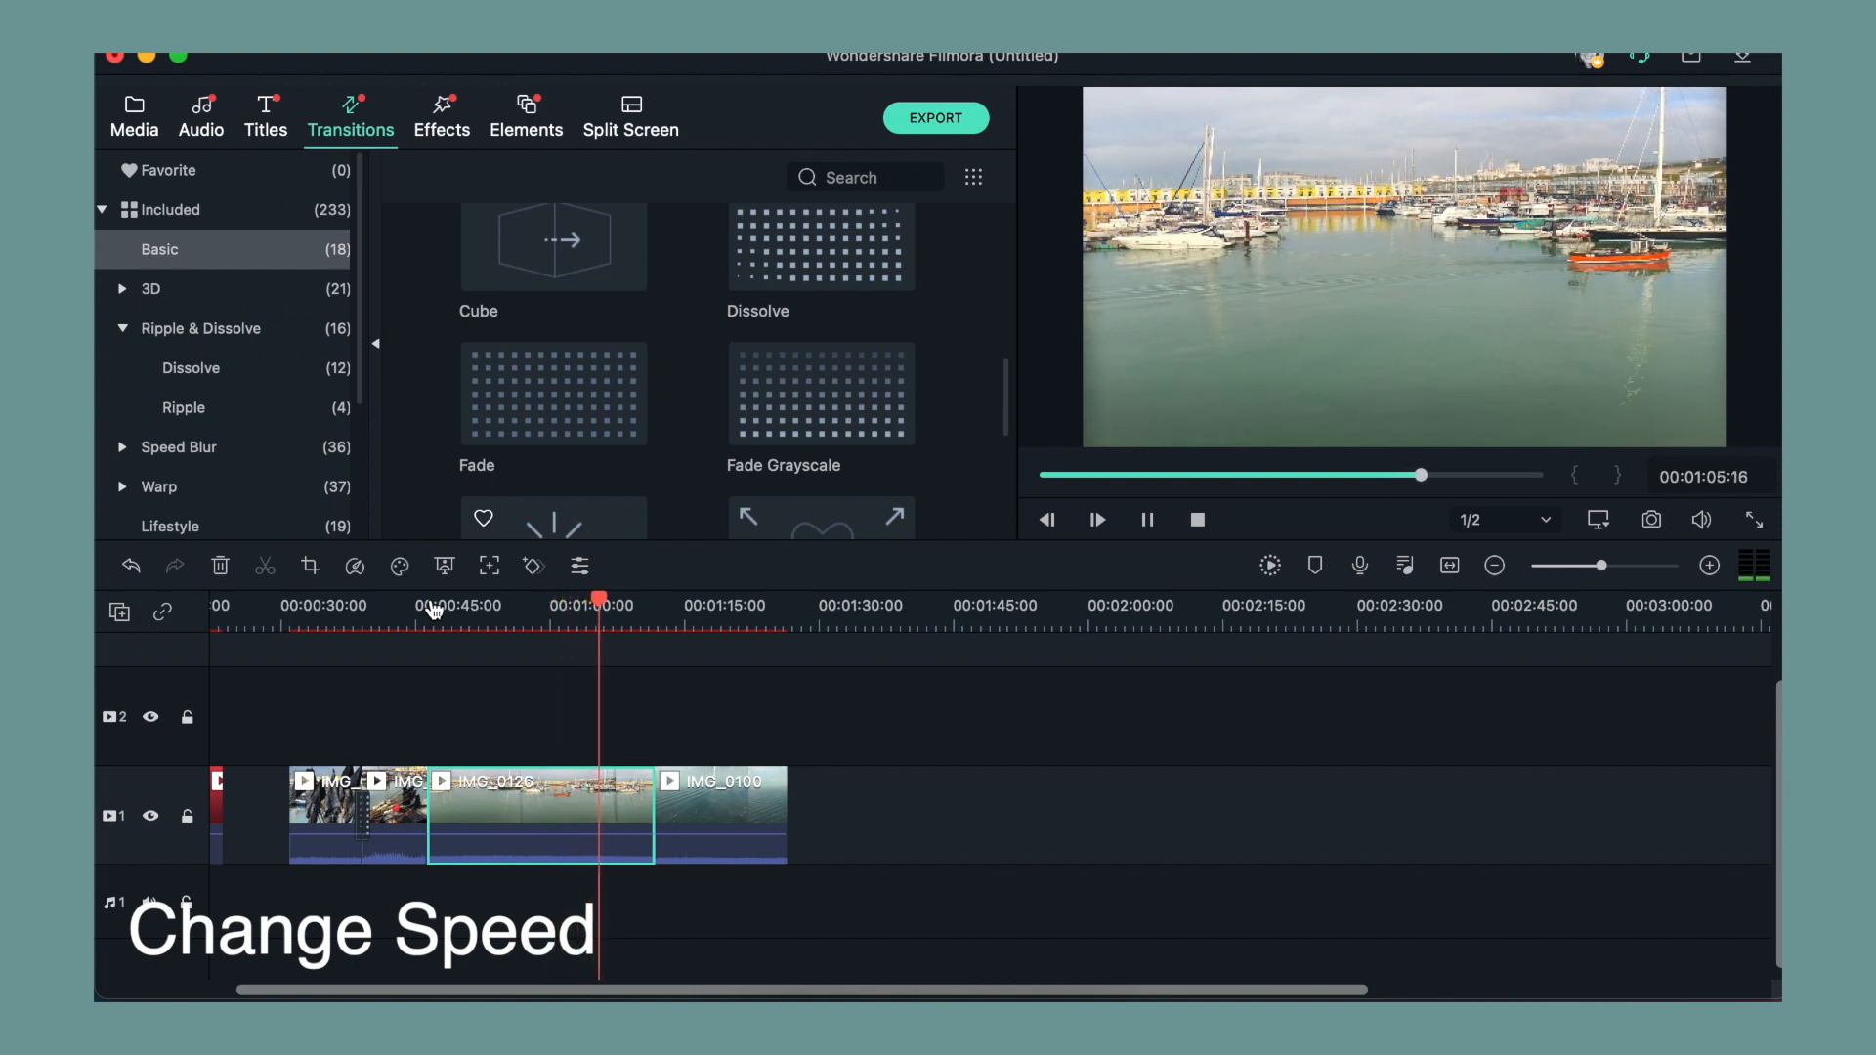
key(space)
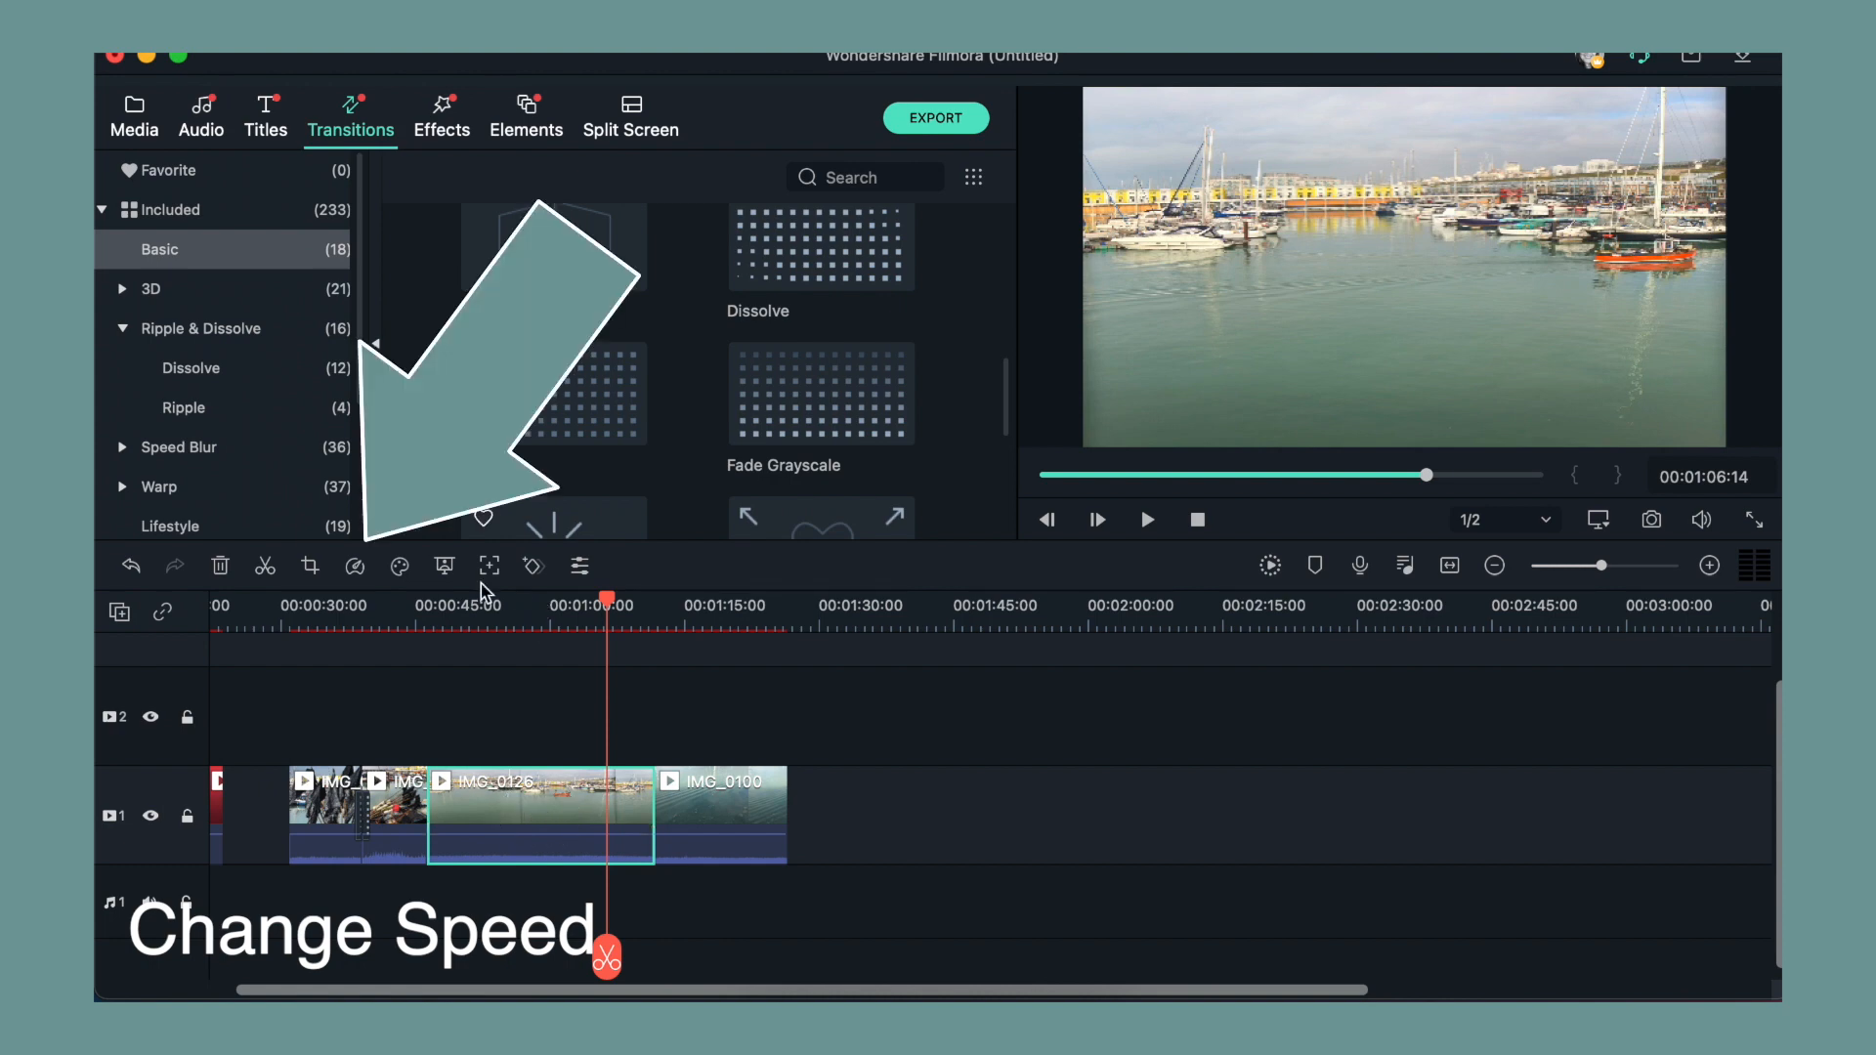
Speed up the IMG_0126 clip with the Fast 2 X option.
click(356, 568)
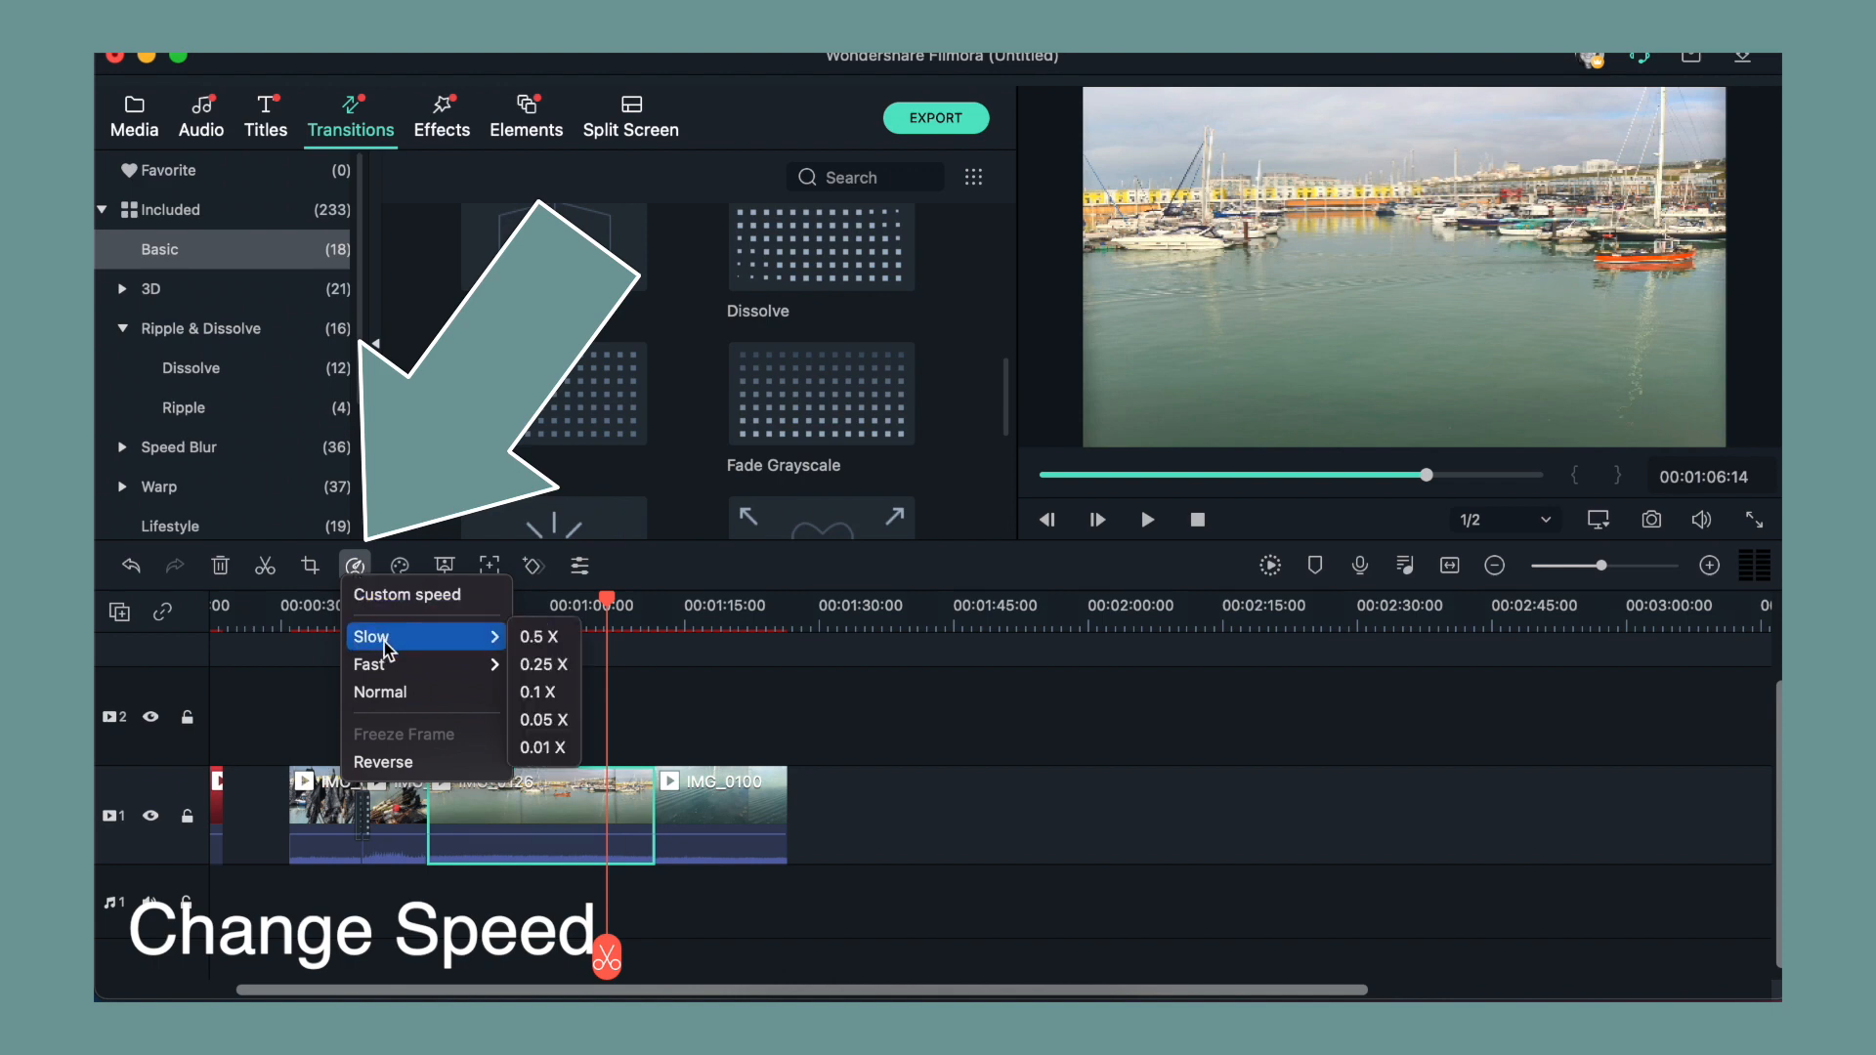
mouse_move(392, 670)
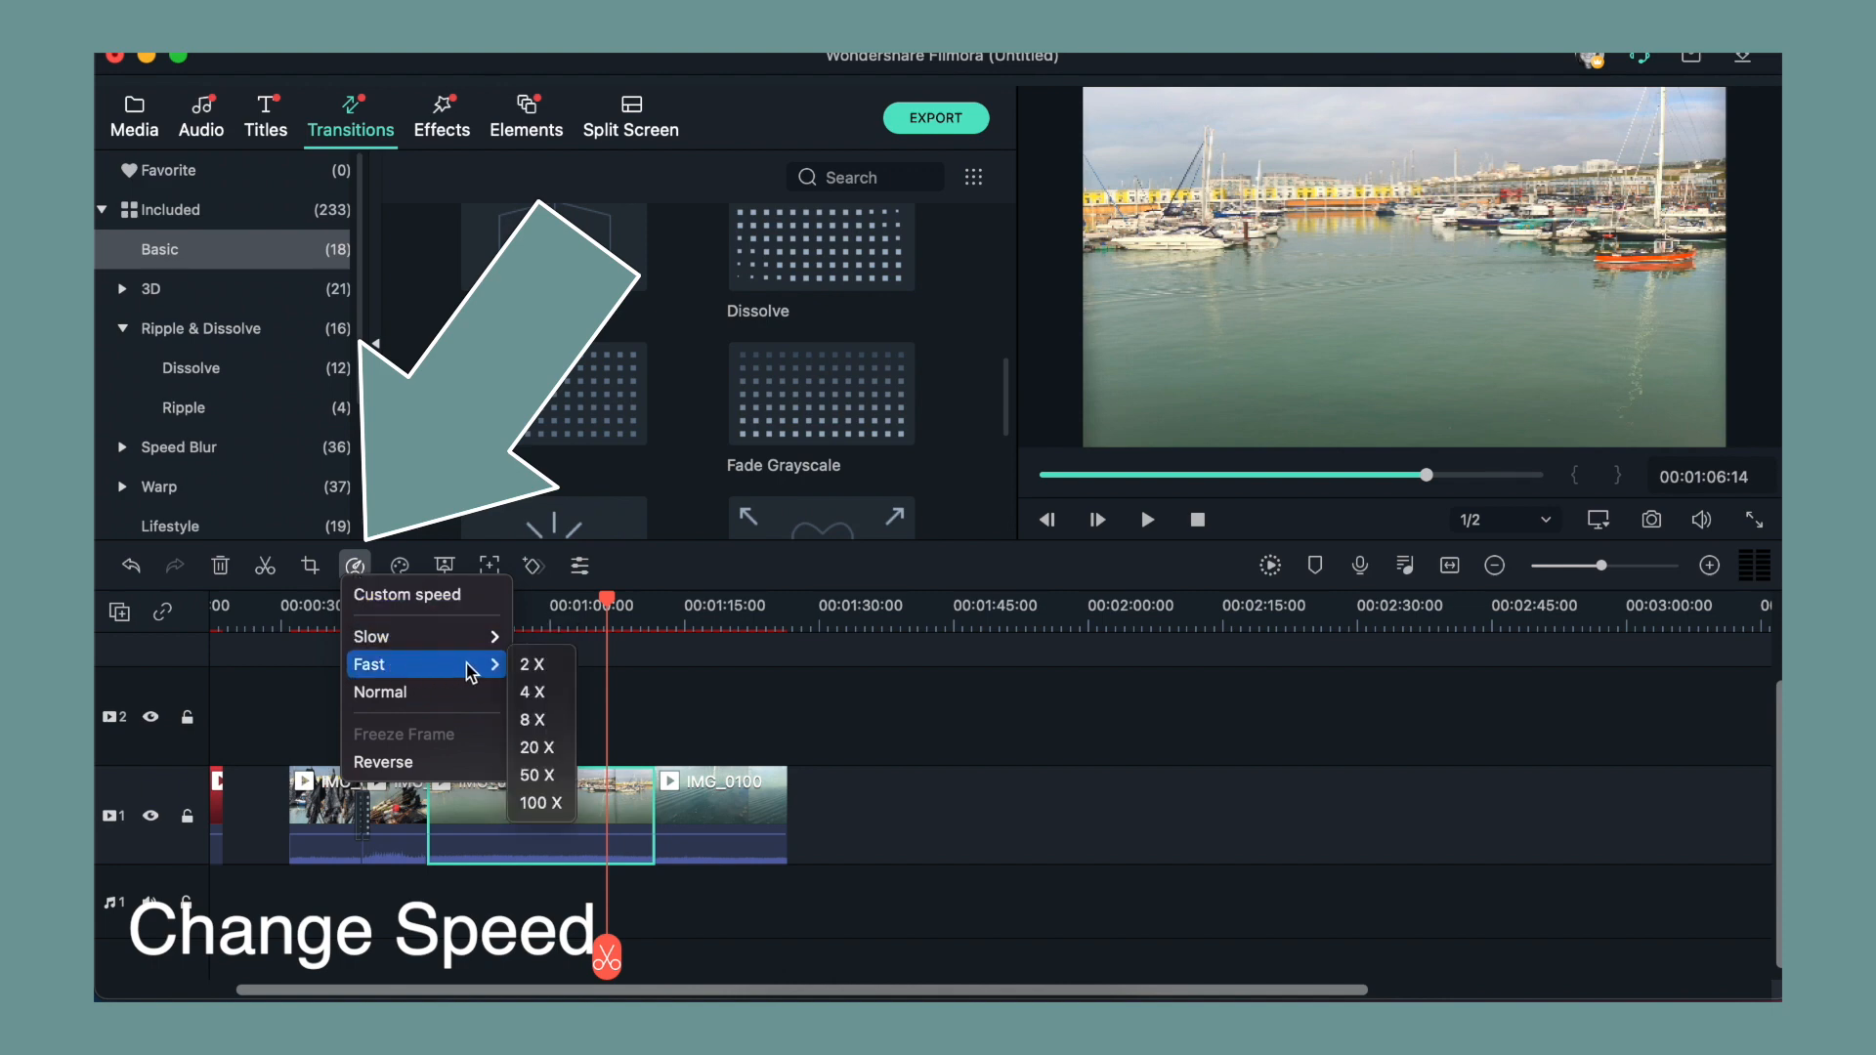
click(534, 665)
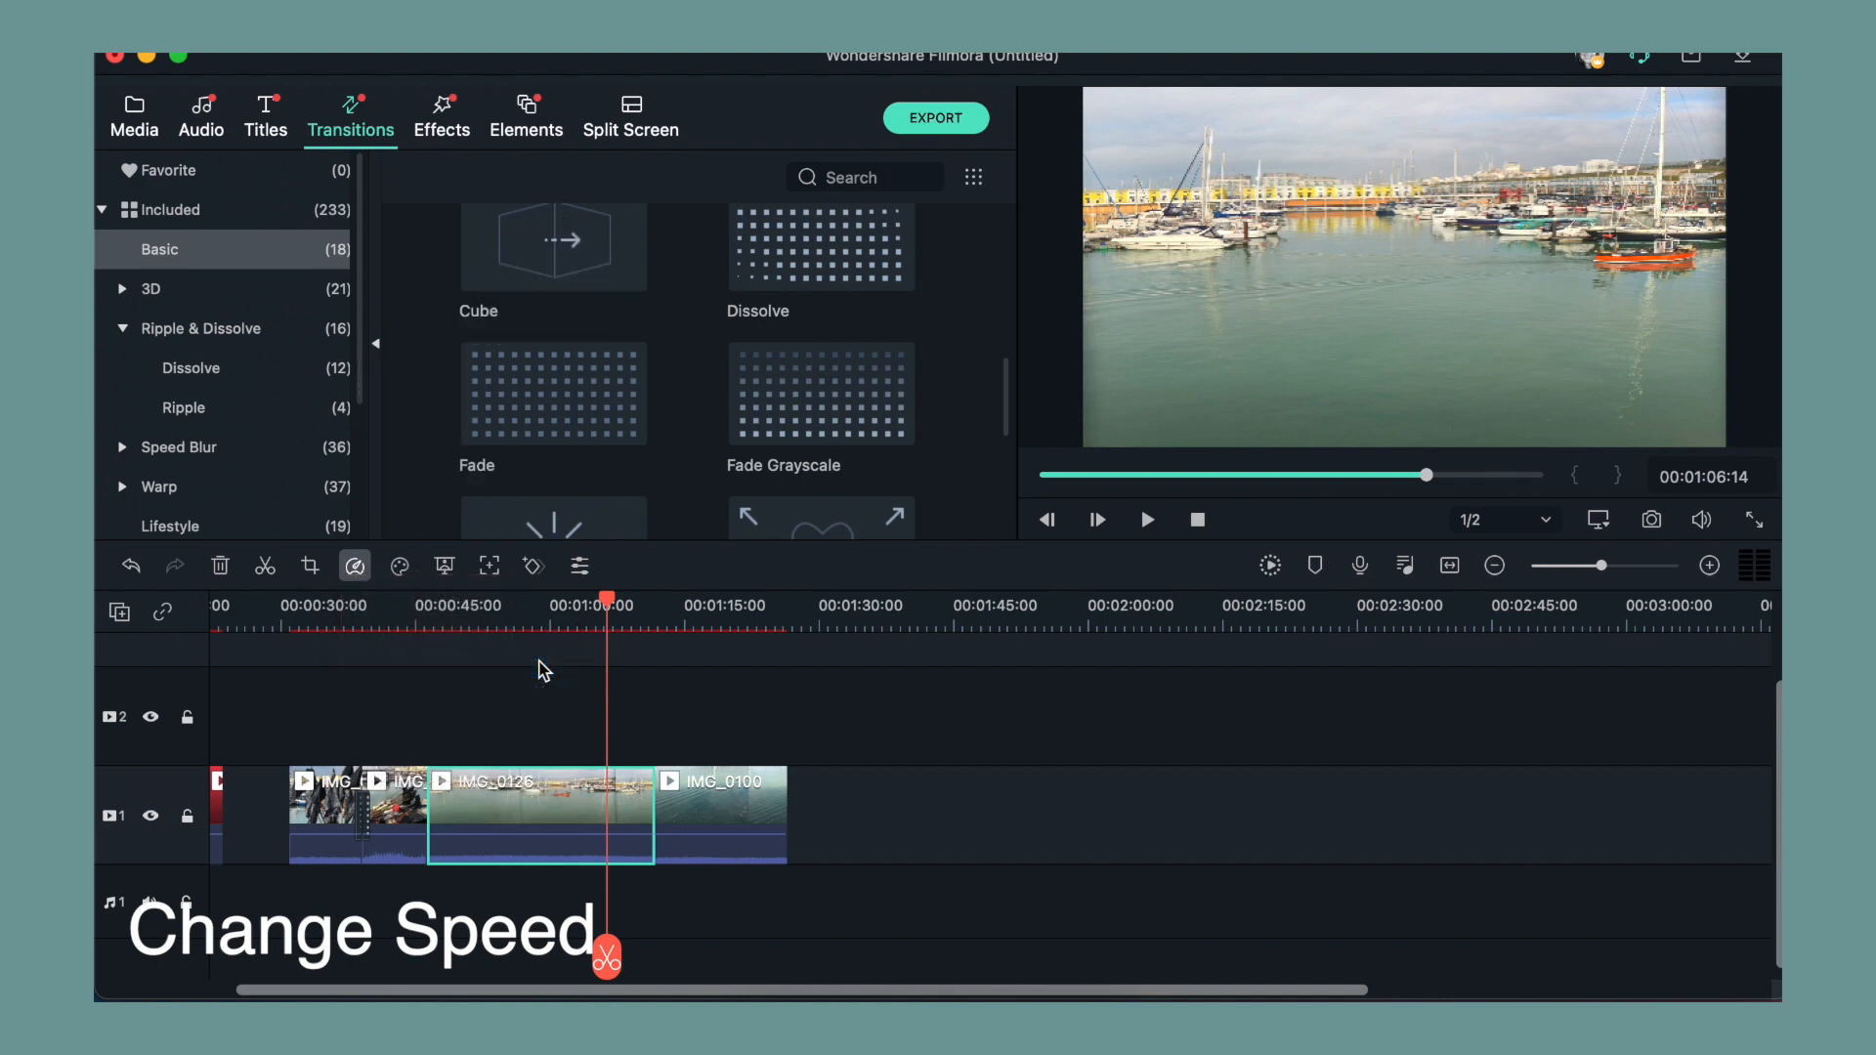
Play the sped-up IMG_0126 clip from its beginning to check the new pace.
click(593, 607)
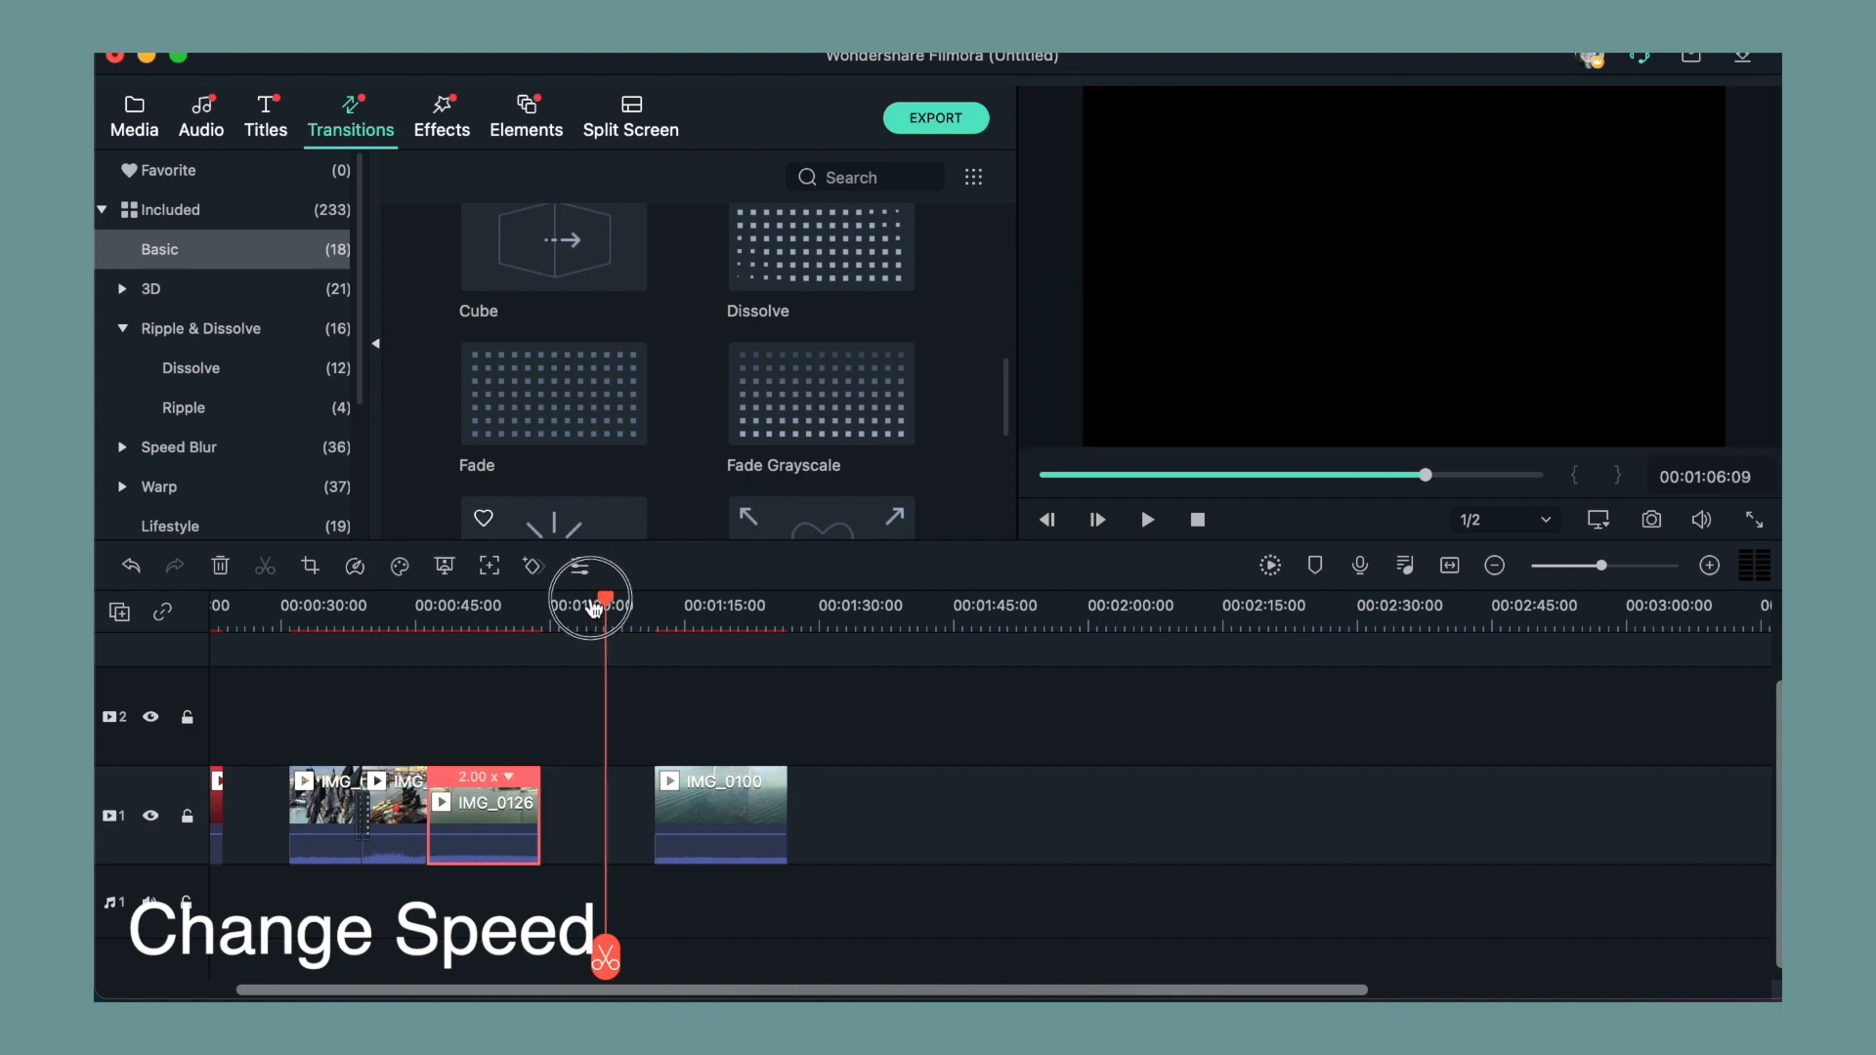
drag(593, 607, 423, 645)
key(space)
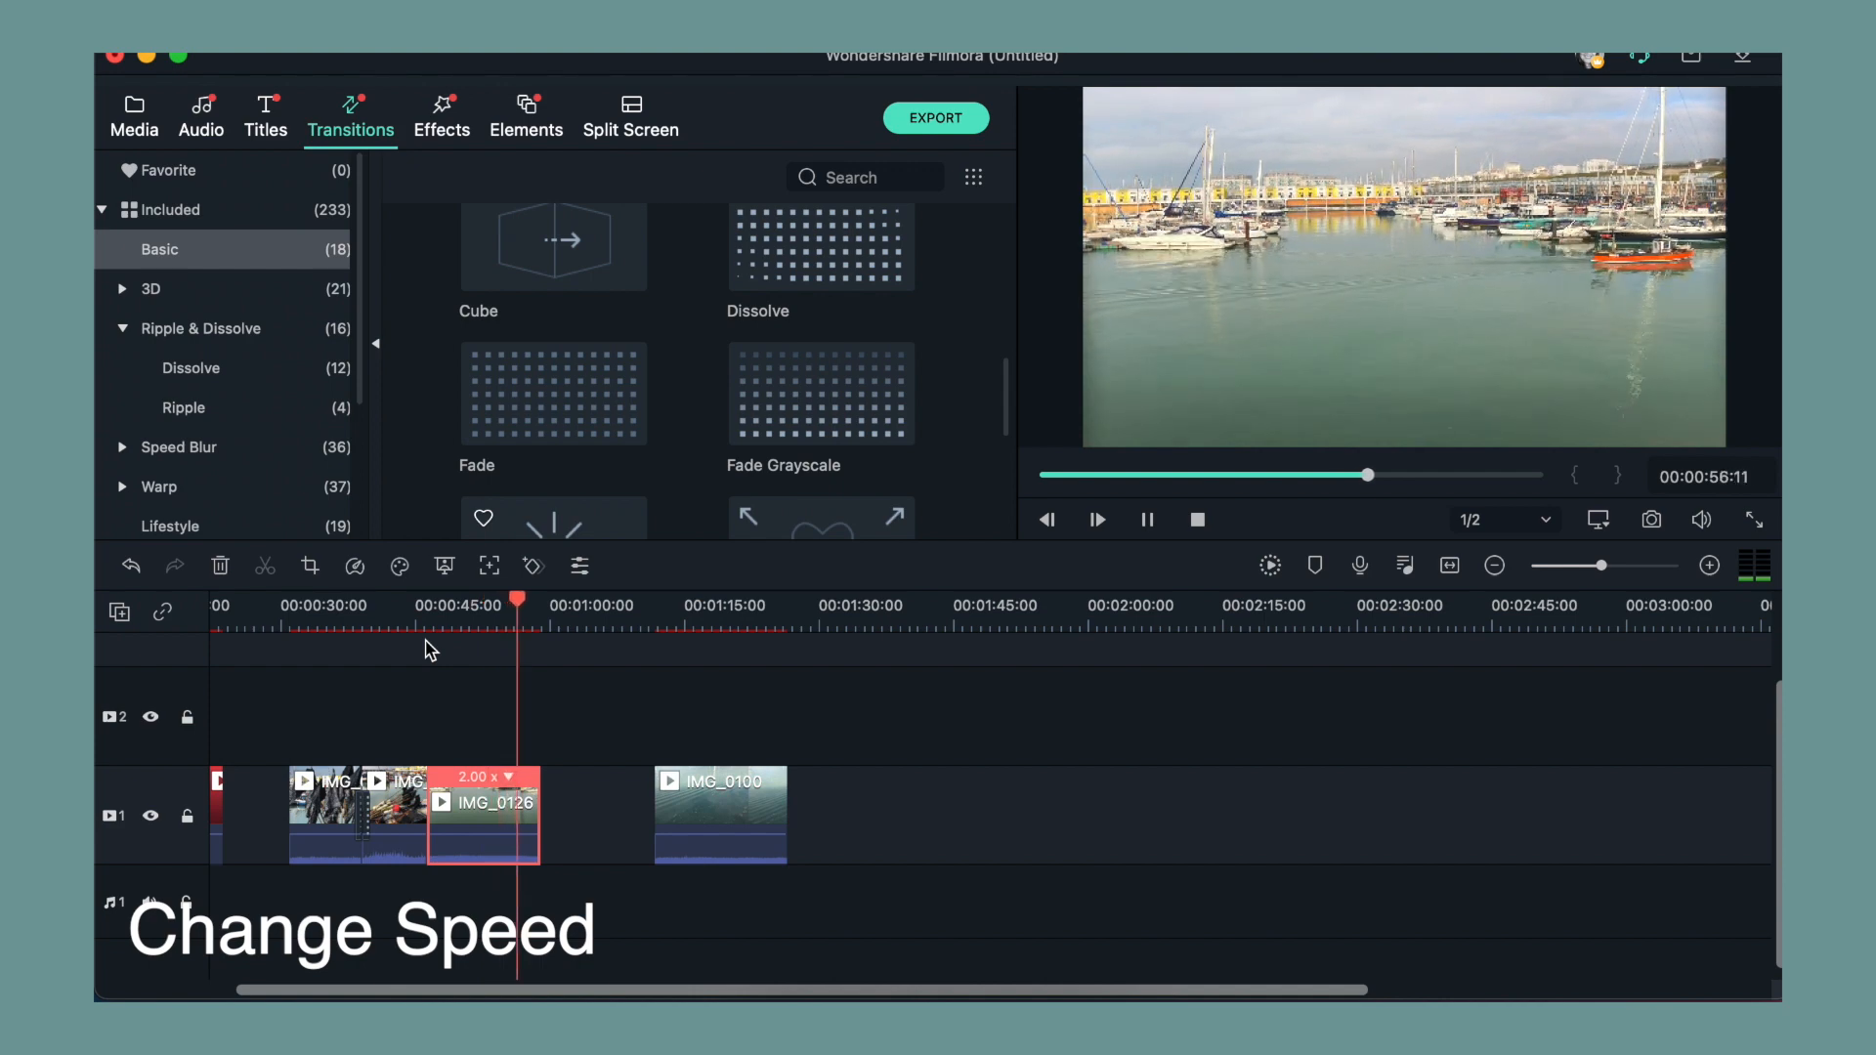
Delete the empty gap between IMG_0126 and IMG_0100 and scrub over the new join.
click(621, 820)
key(Delete)
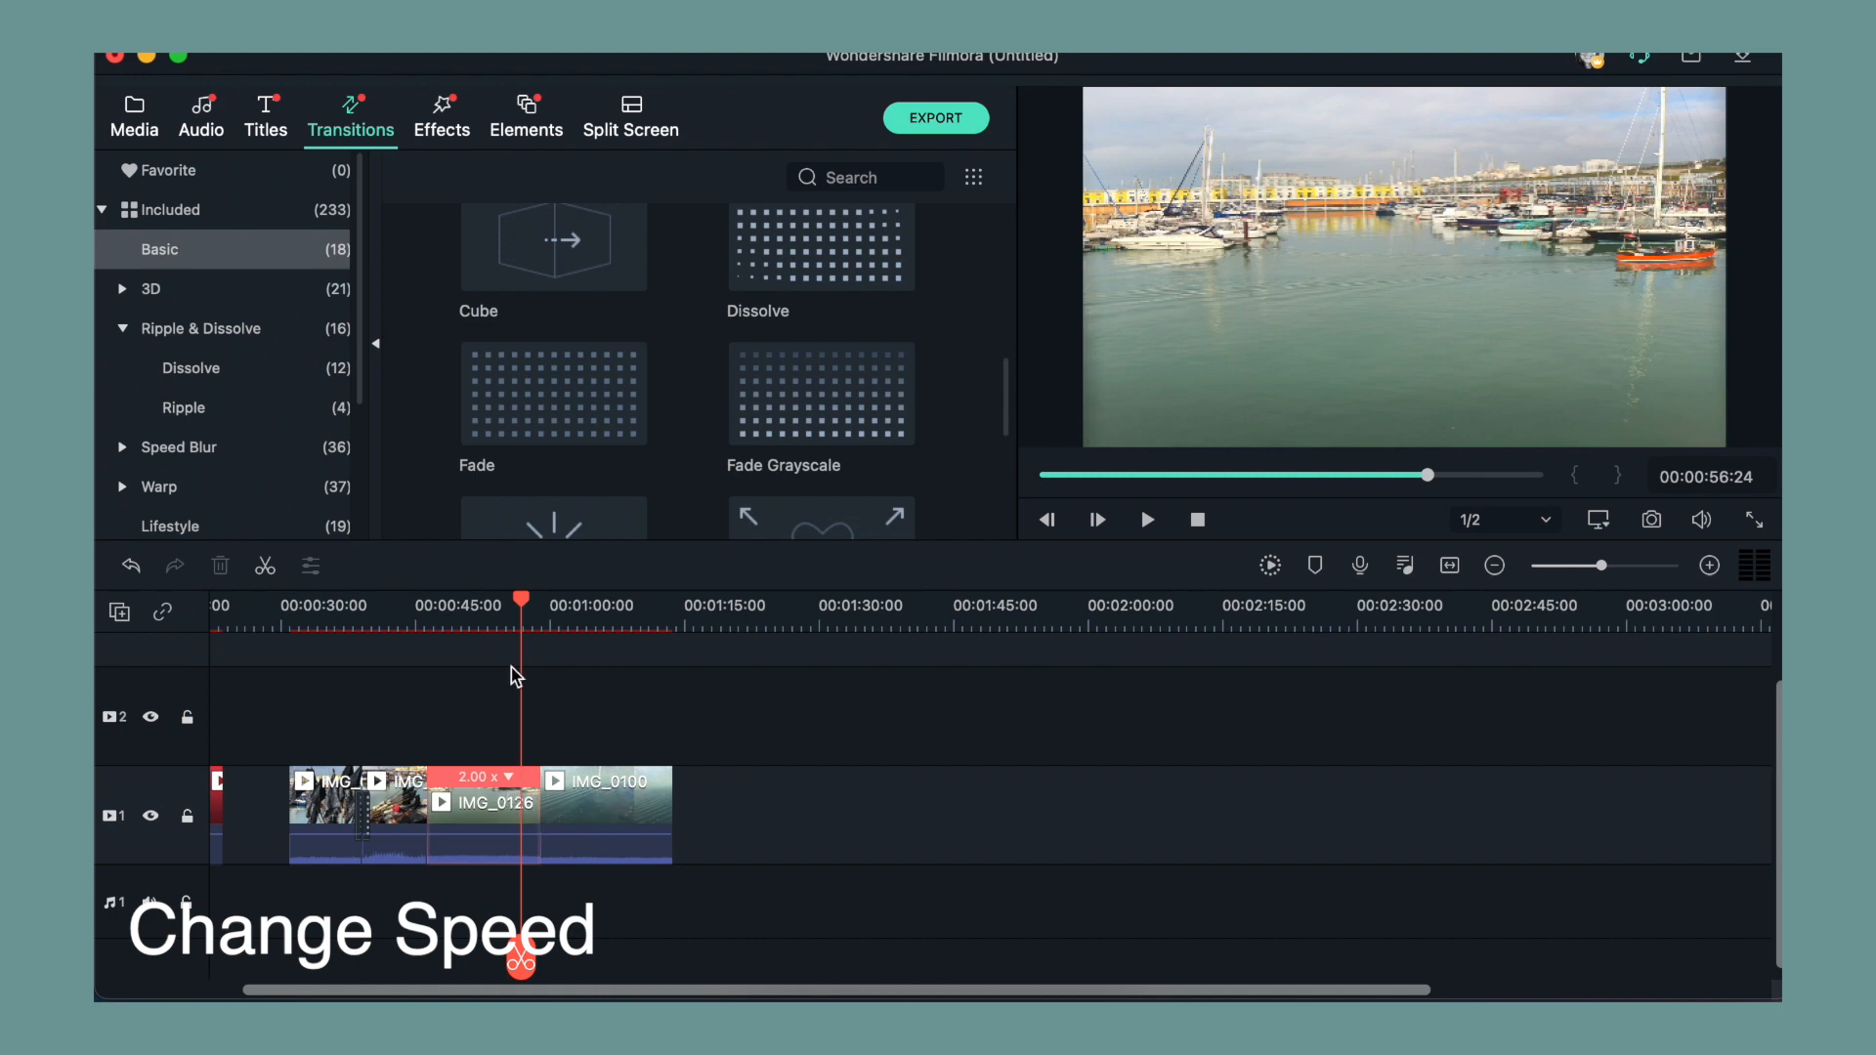
drag(521, 599, 552, 604)
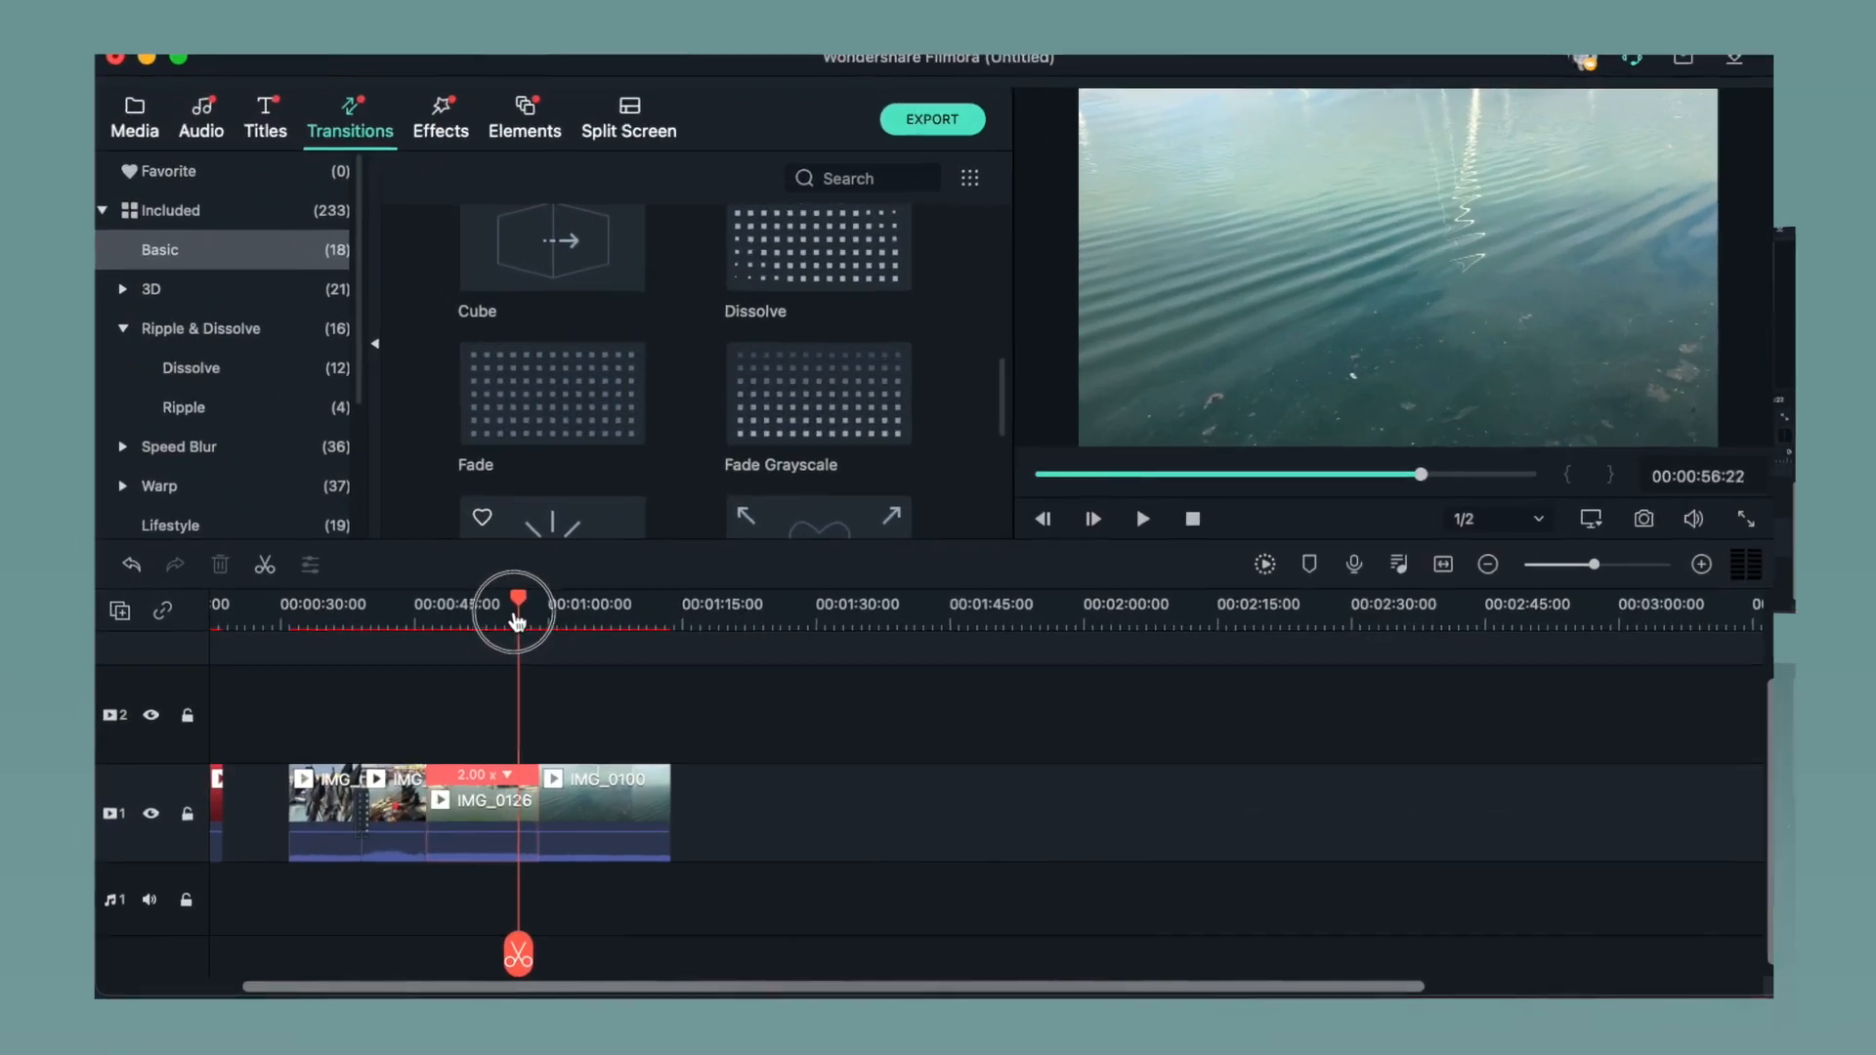
Apply the Auto Enhance utility effect to the IMG_0100 clip on the timeline, previewing a frame inside that clip.
drag(516, 621, 483, 625)
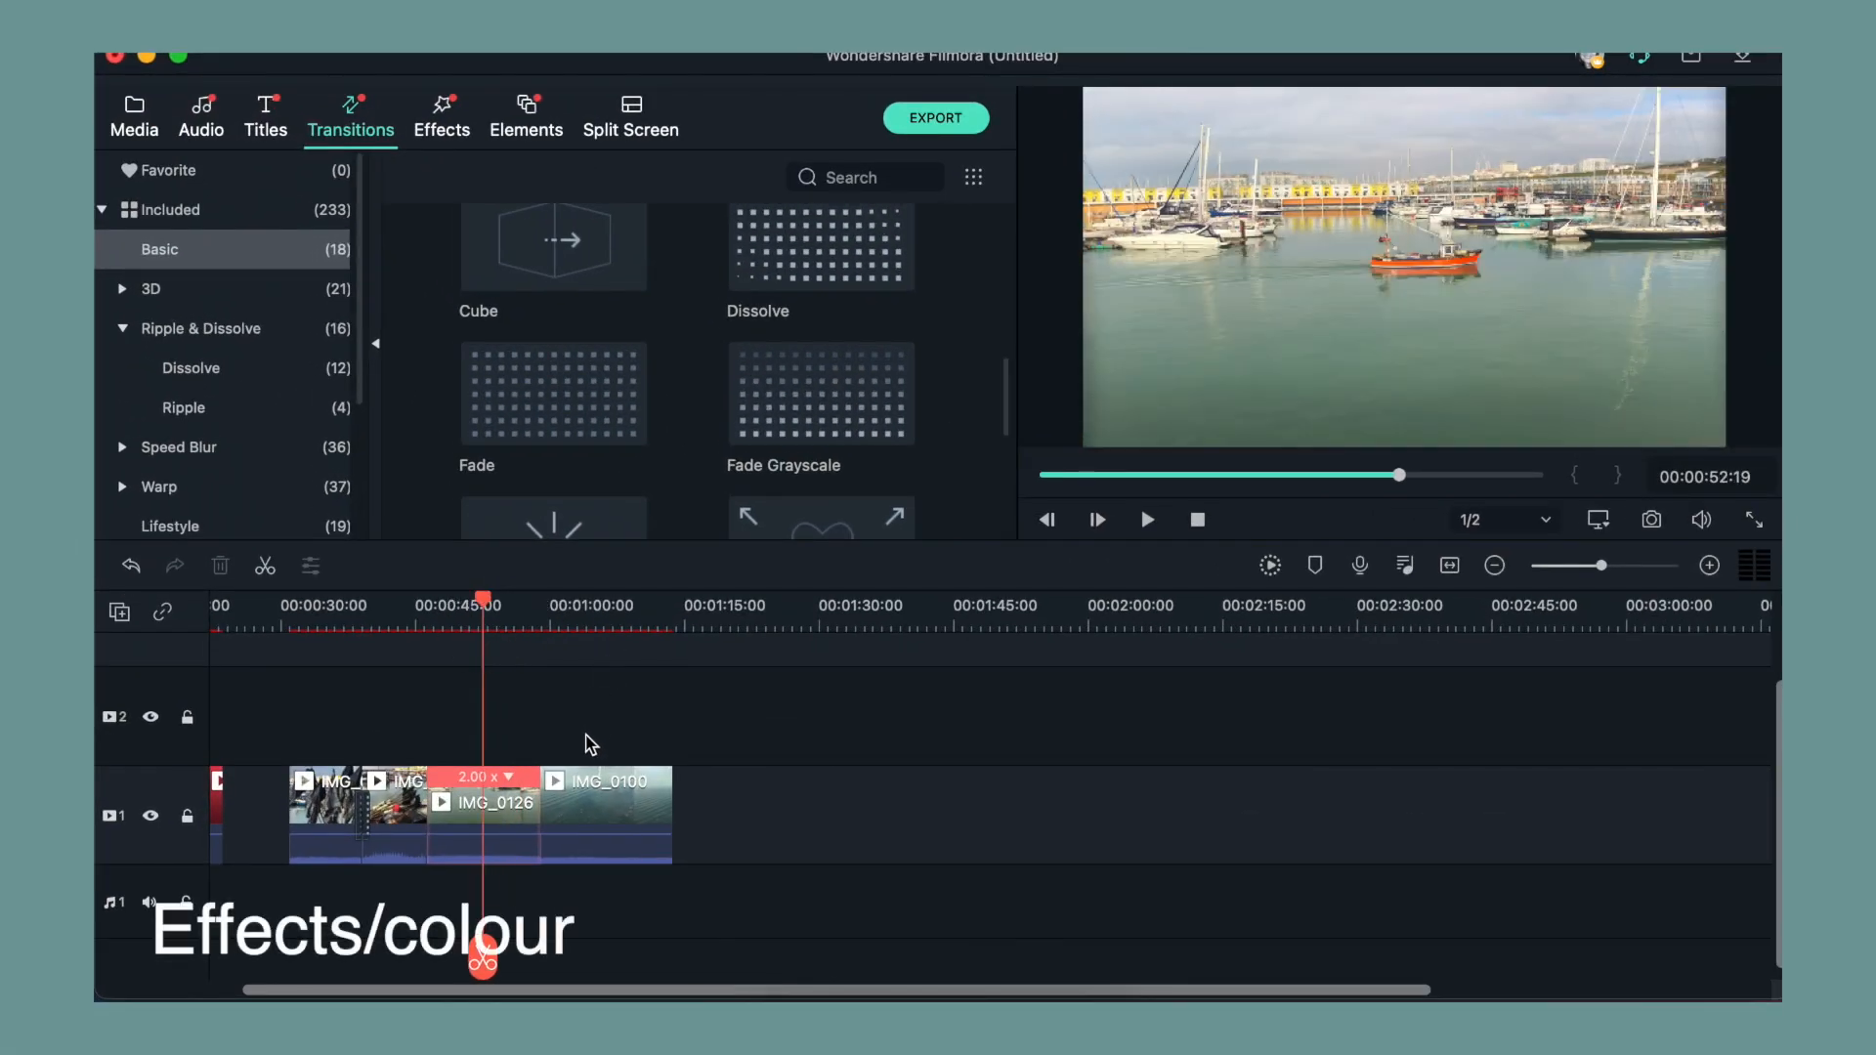
click(443, 115)
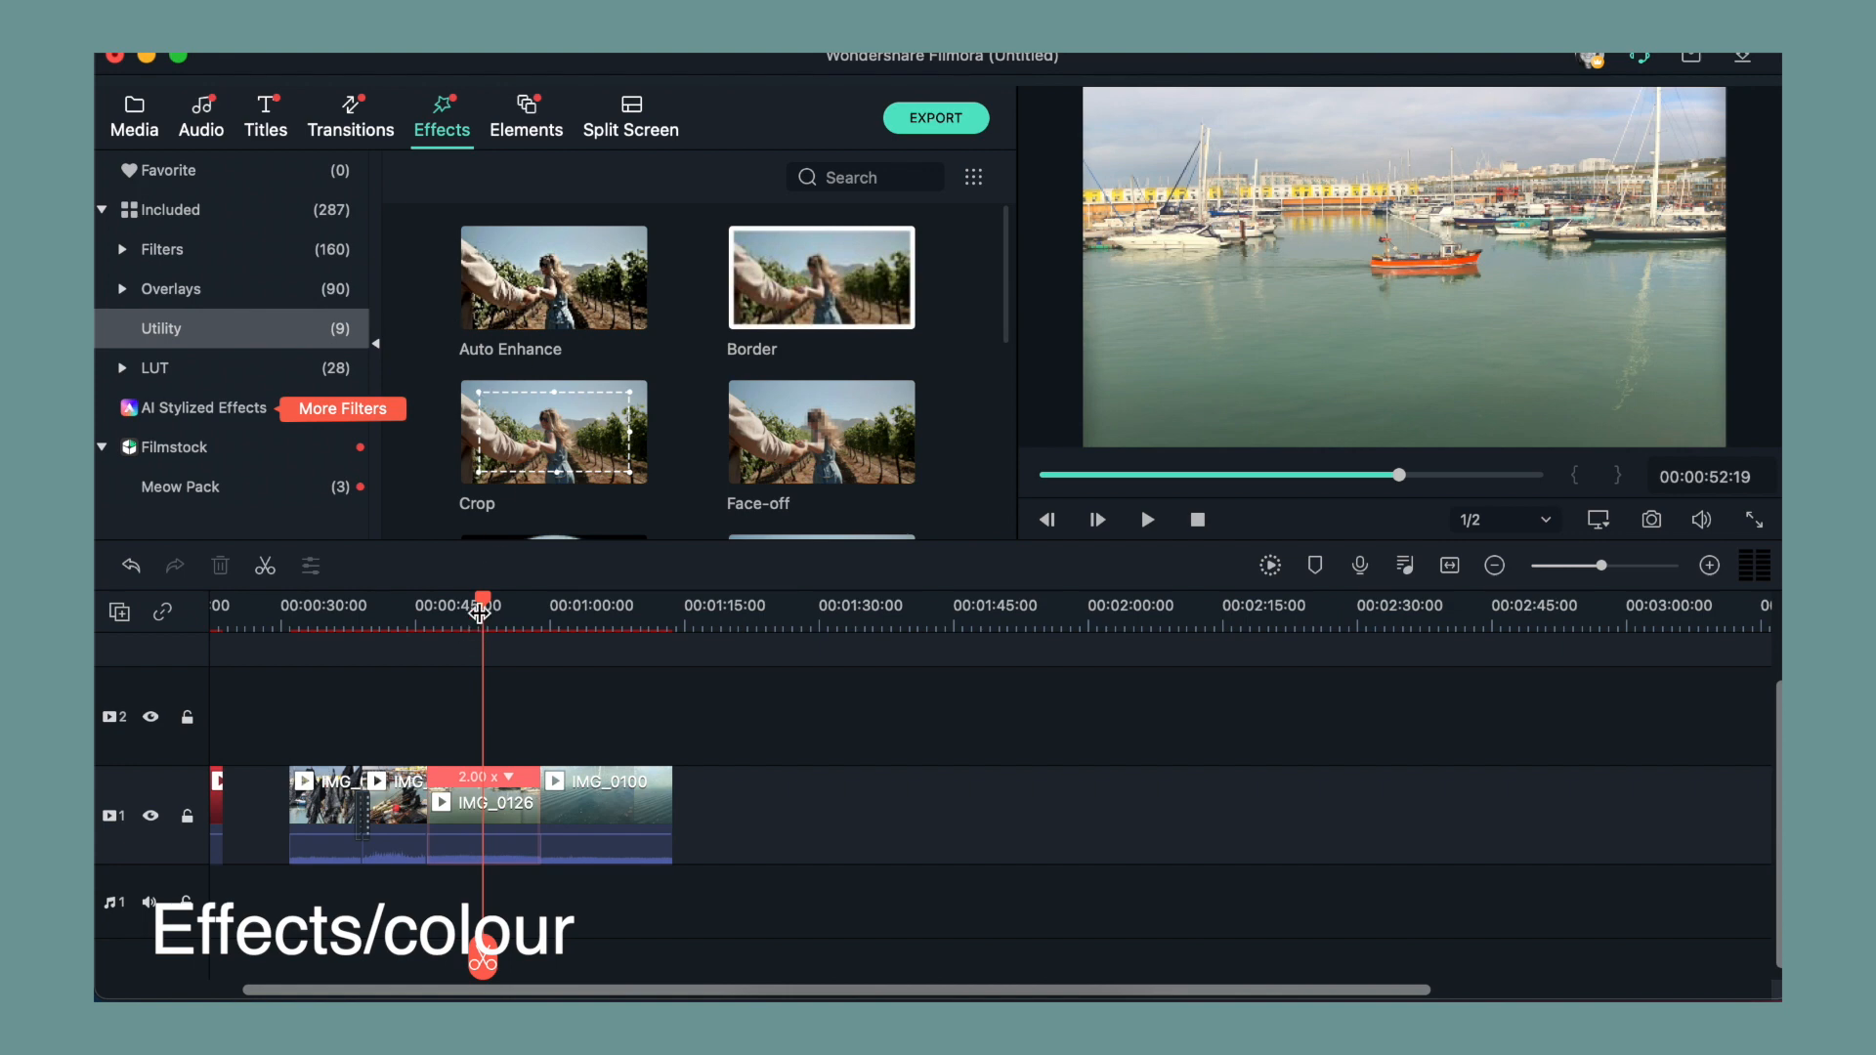
click(483, 610)
drag(482, 611, 580, 610)
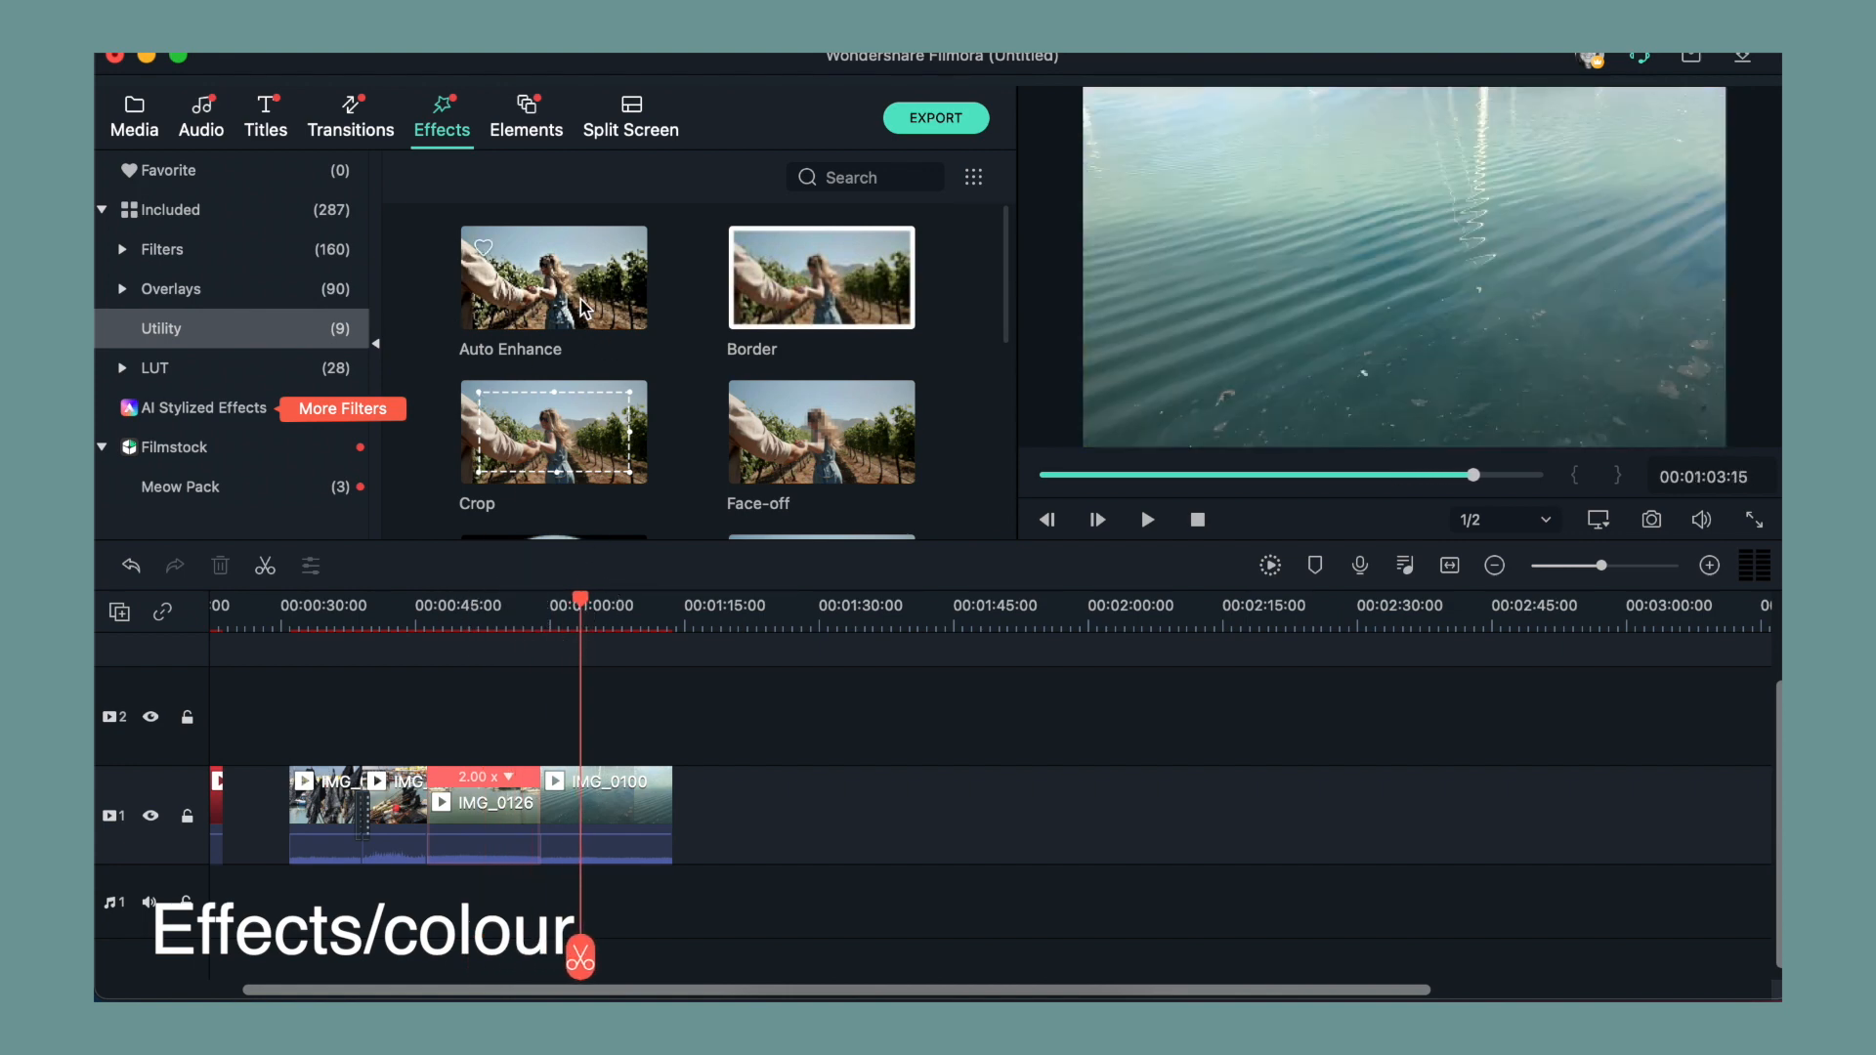
drag(552, 281, 583, 832)
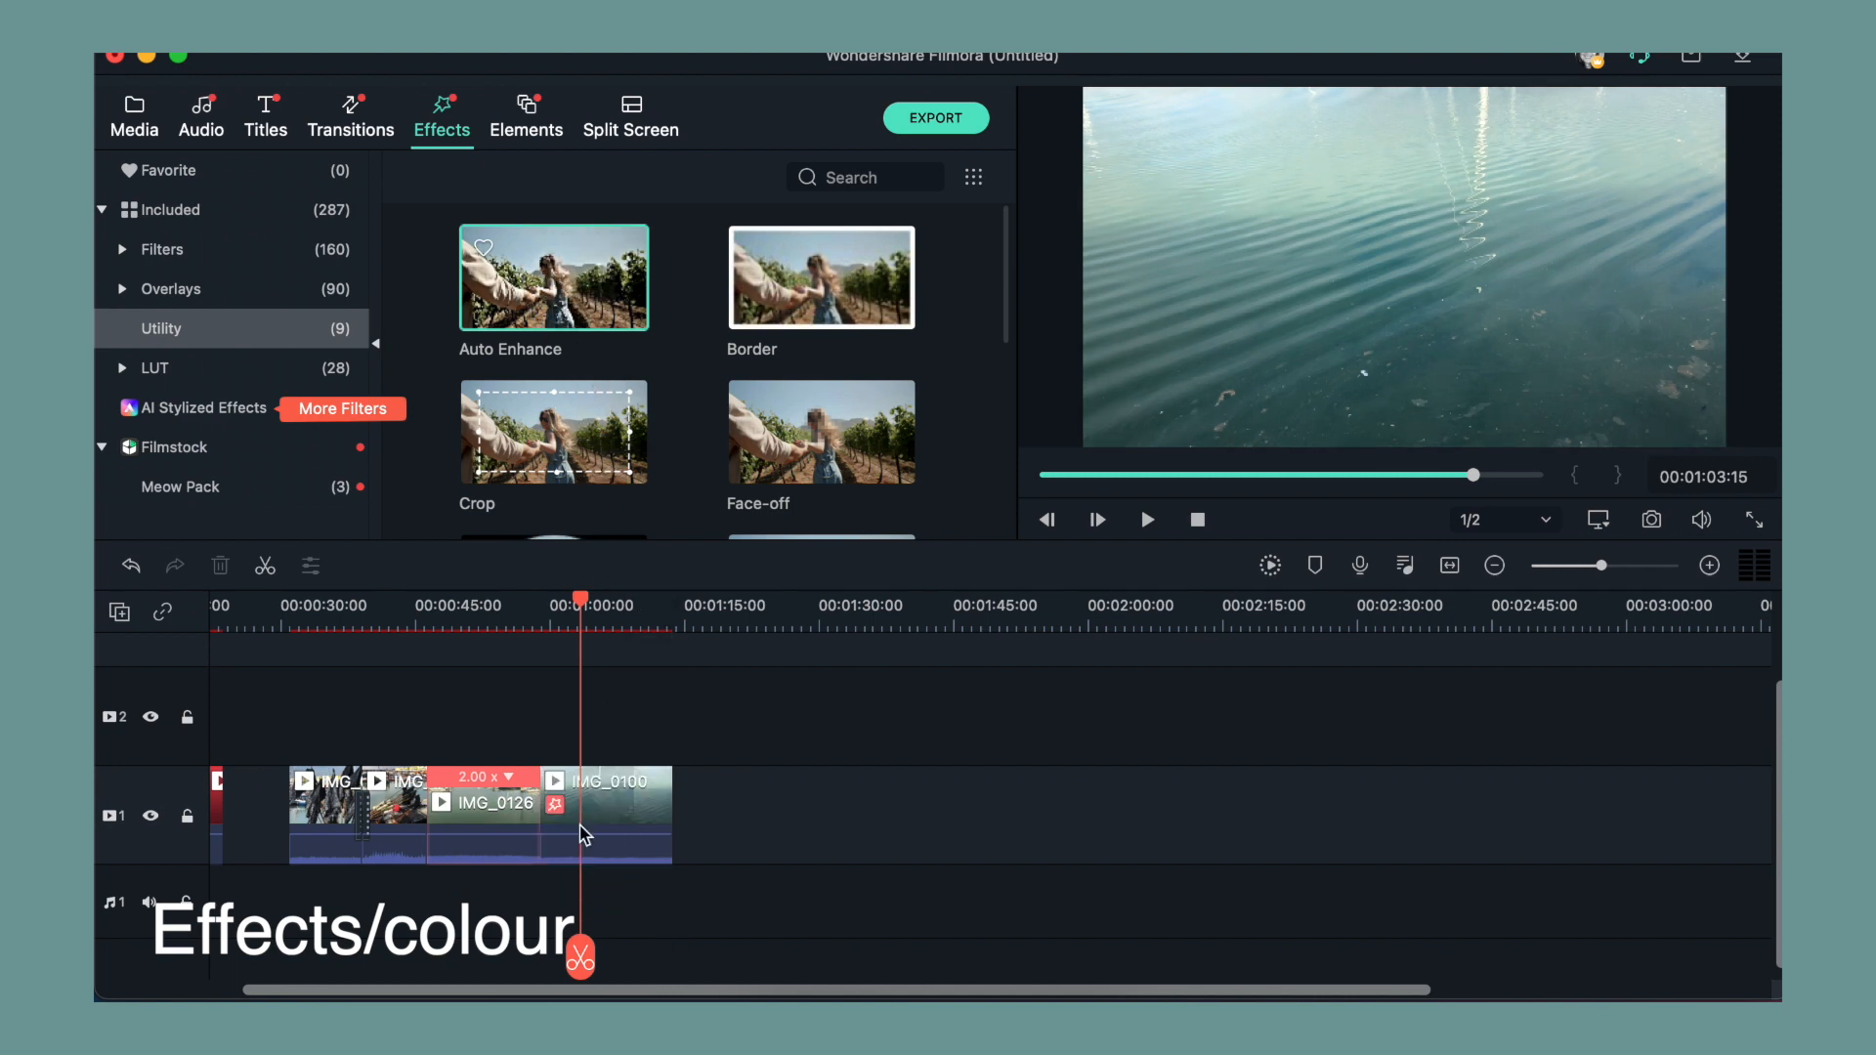
Try lowering the contrast of the IMG_0100 clip to -1 in its colour settings.
double_click(583, 831)
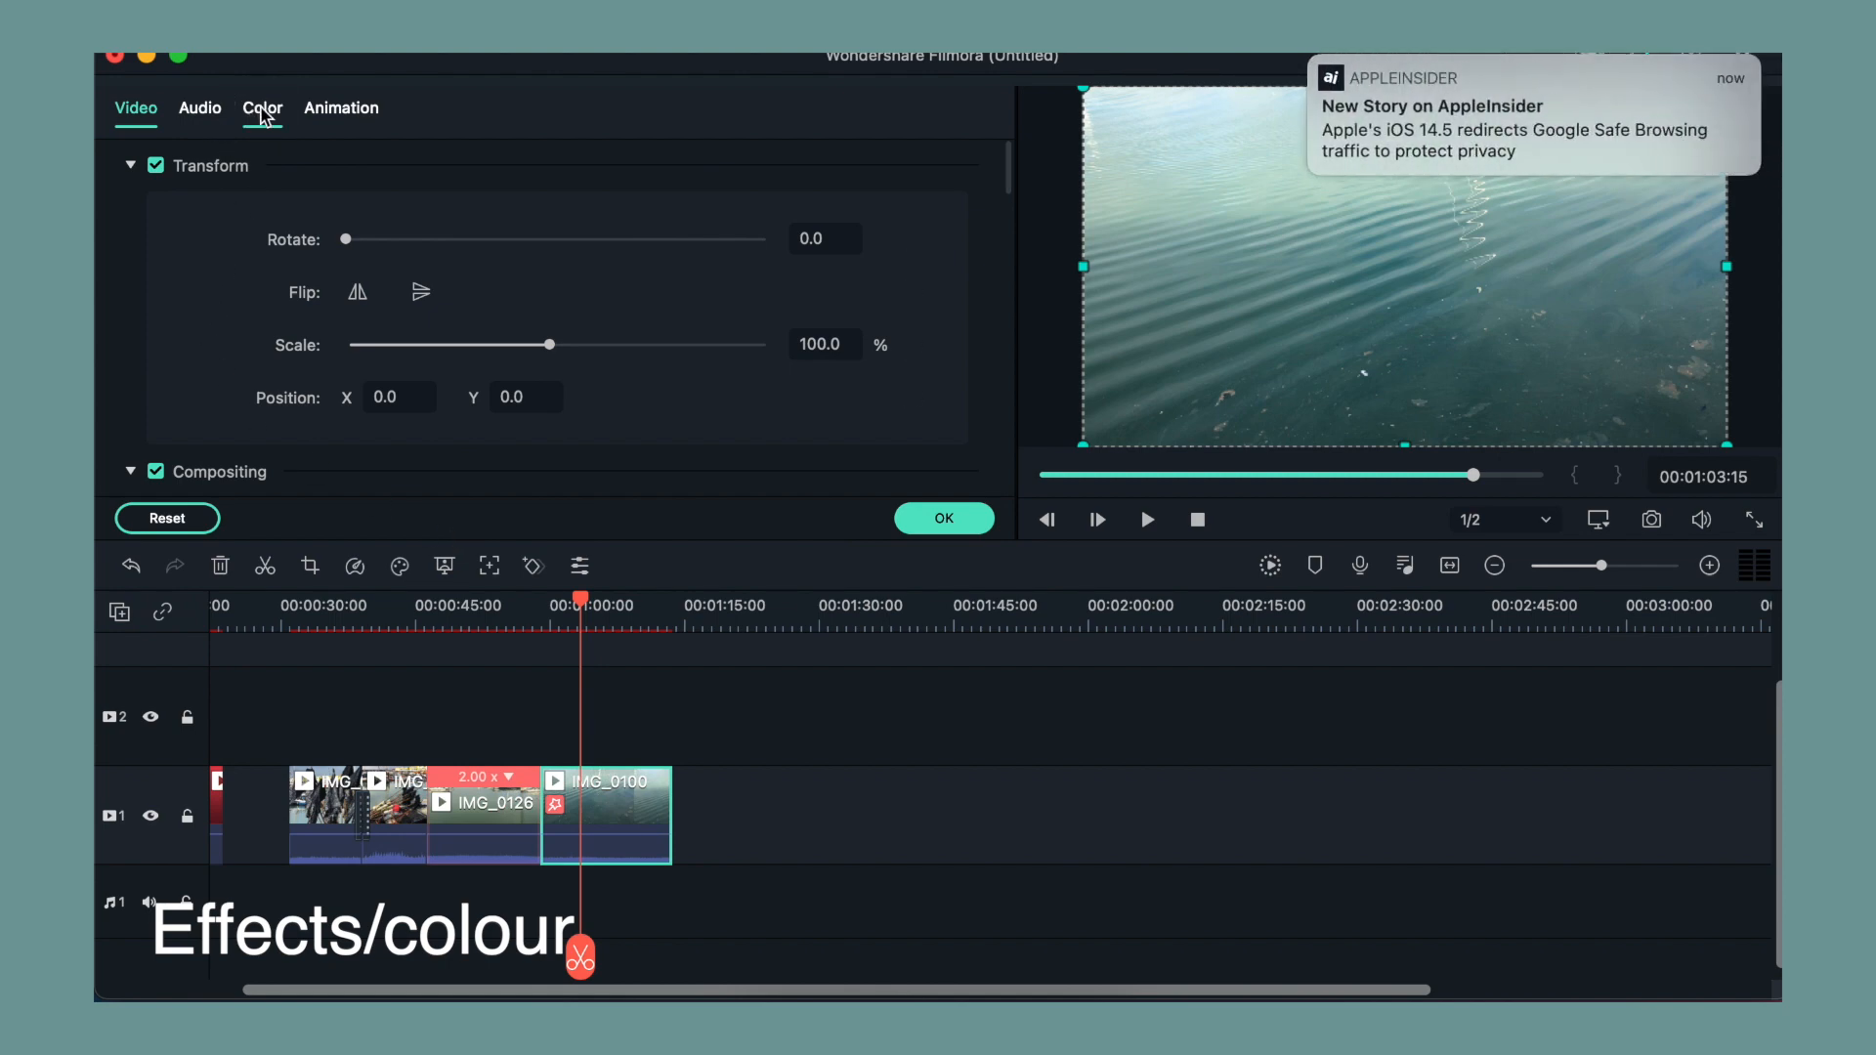
click(261, 110)
scroll(607, 286, down, 2)
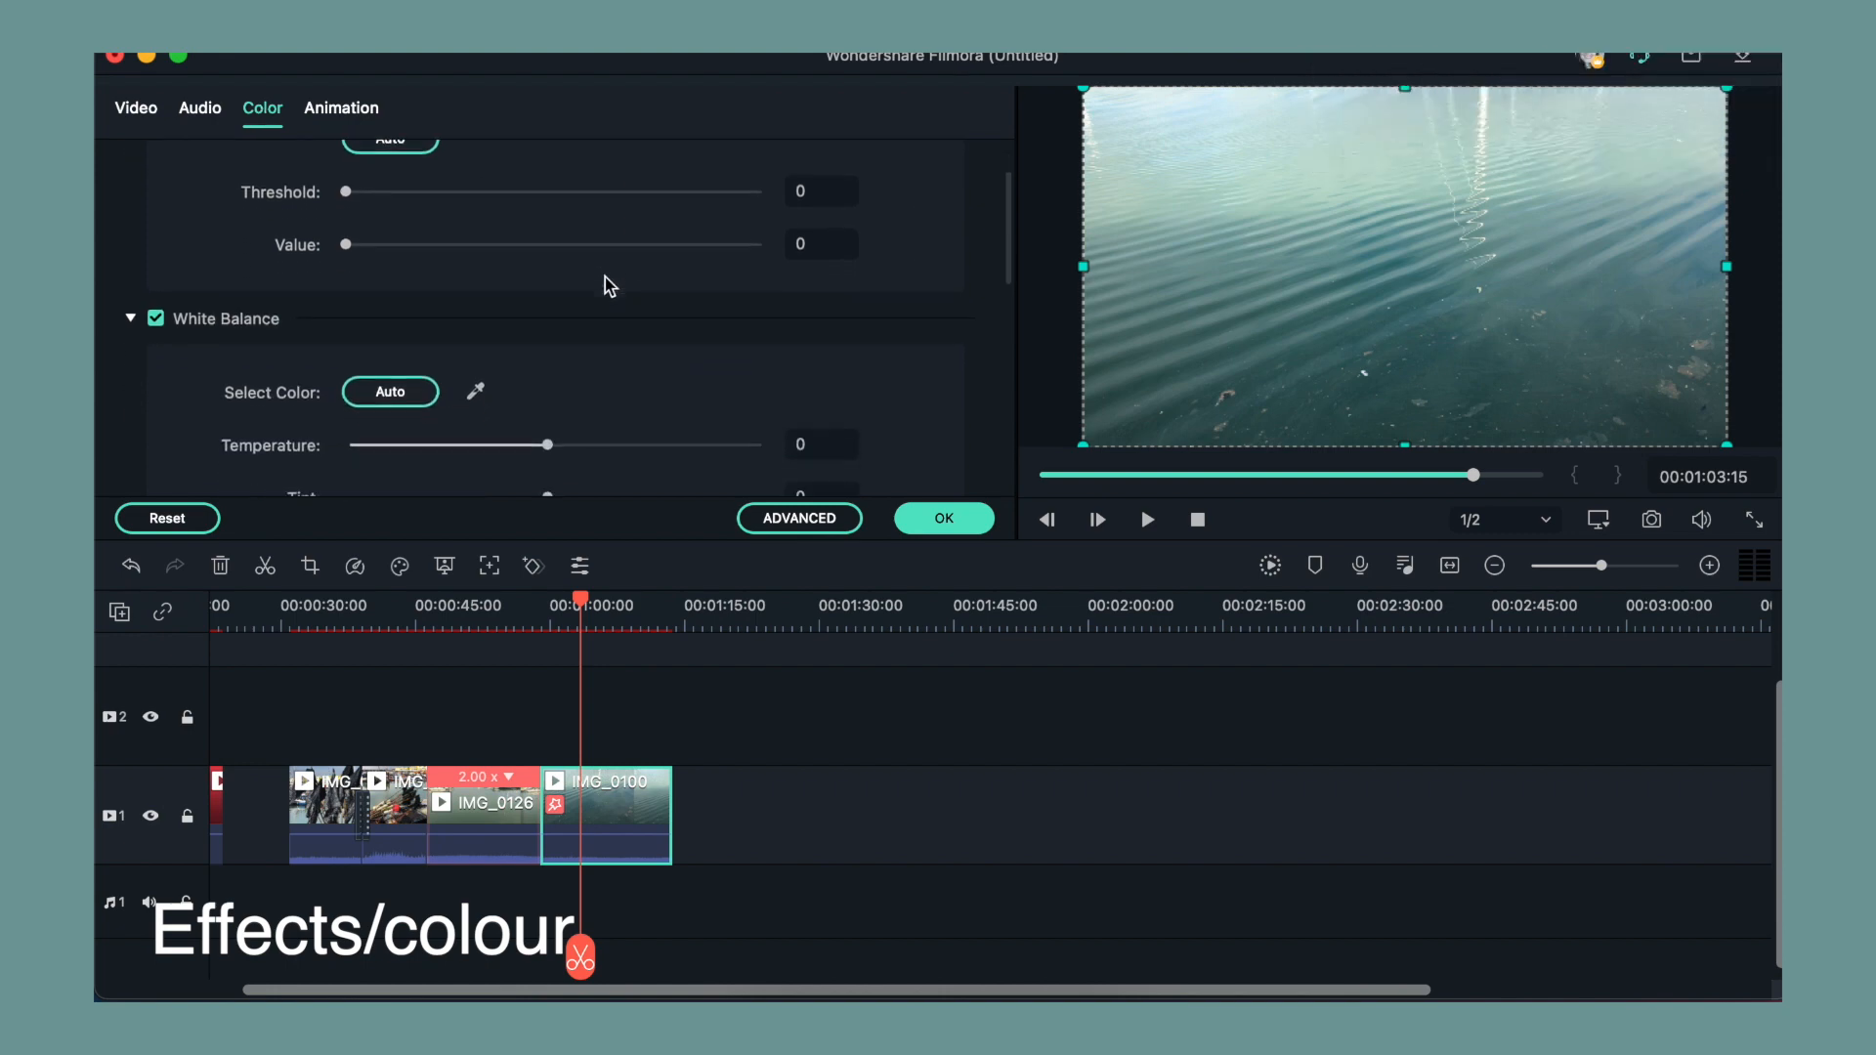
scroll(607, 285, down, 5)
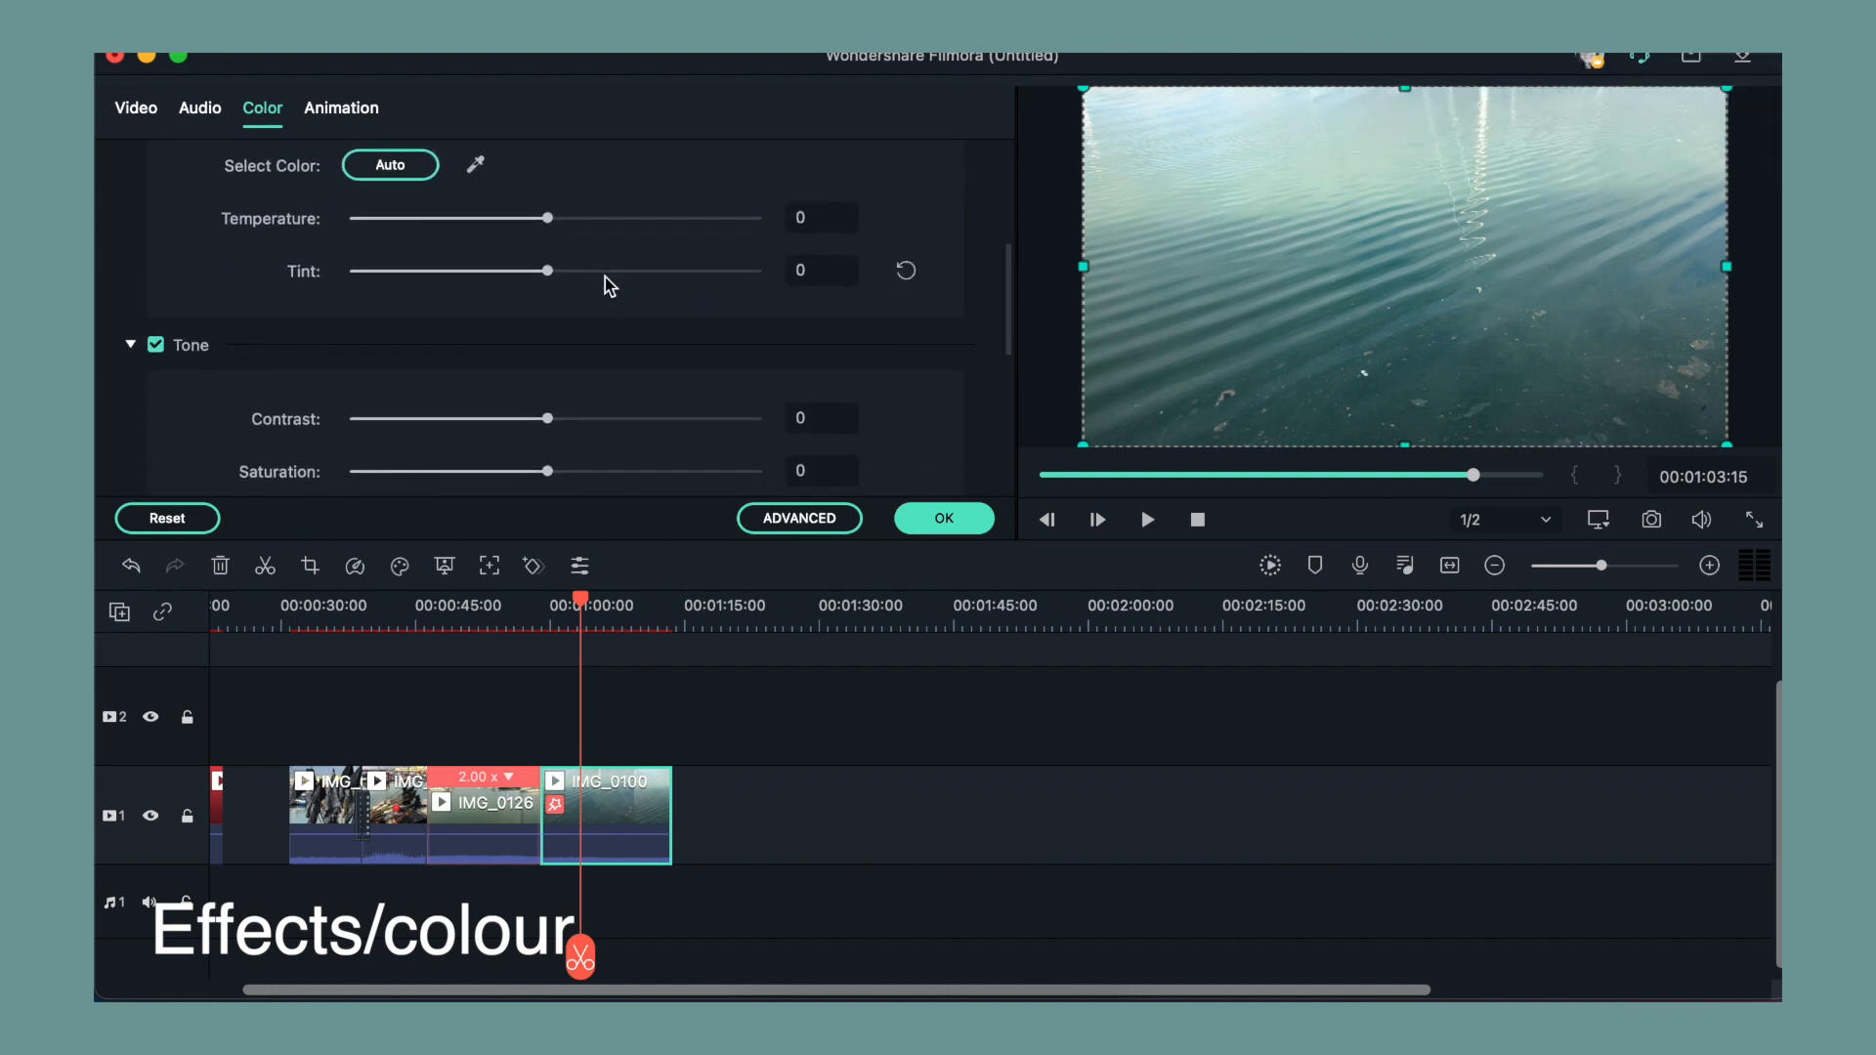
scroll(596, 293, down, 2)
drag(548, 344, 547, 396)
mouse_move(547, 448)
mouse_down()
mouse_move(599, 445)
mouse_move(531, 452)
mouse_move(649, 449)
mouse_move(544, 456)
mouse_up()
Try a white balance change on IMG_0100 with tint at -2 and a reduced temperature.
scroll(540, 356, up, 2)
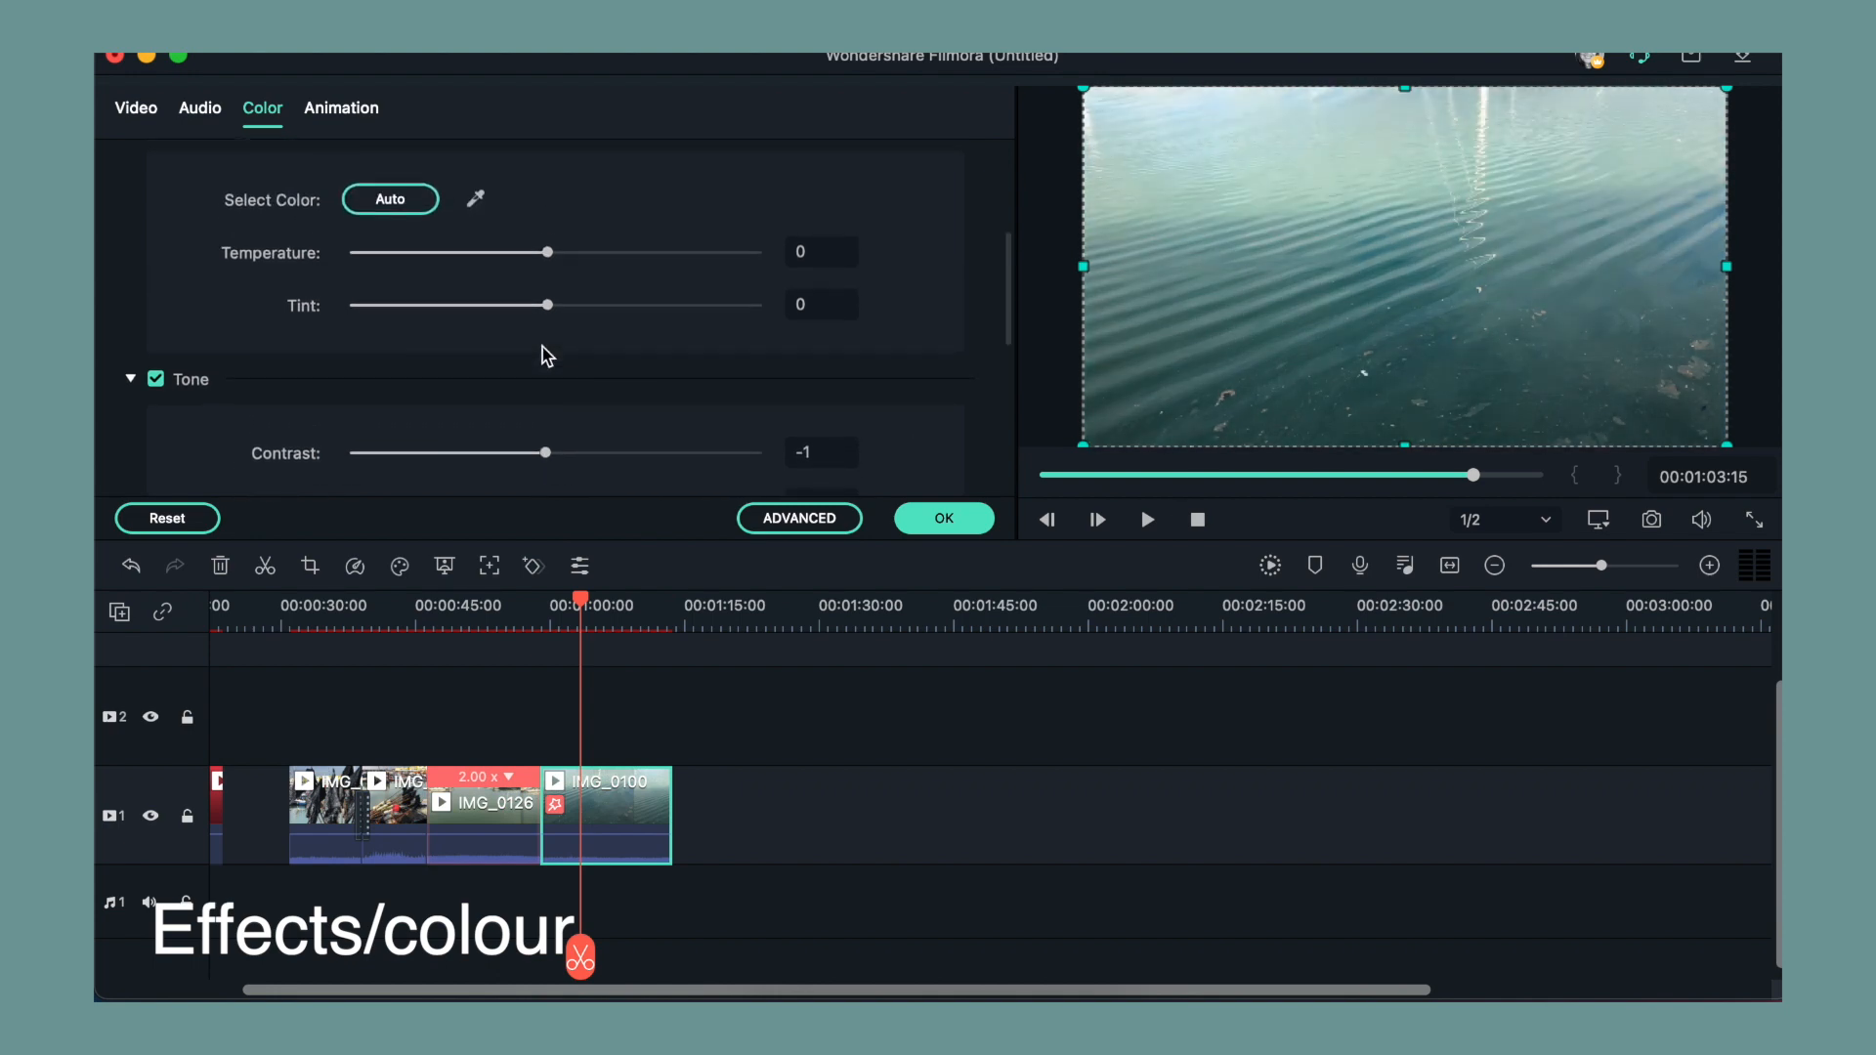
mouse_move(549, 303)
mouse_down()
mouse_move(700, 306)
mouse_move(410, 314)
mouse_move(544, 318)
mouse_up()
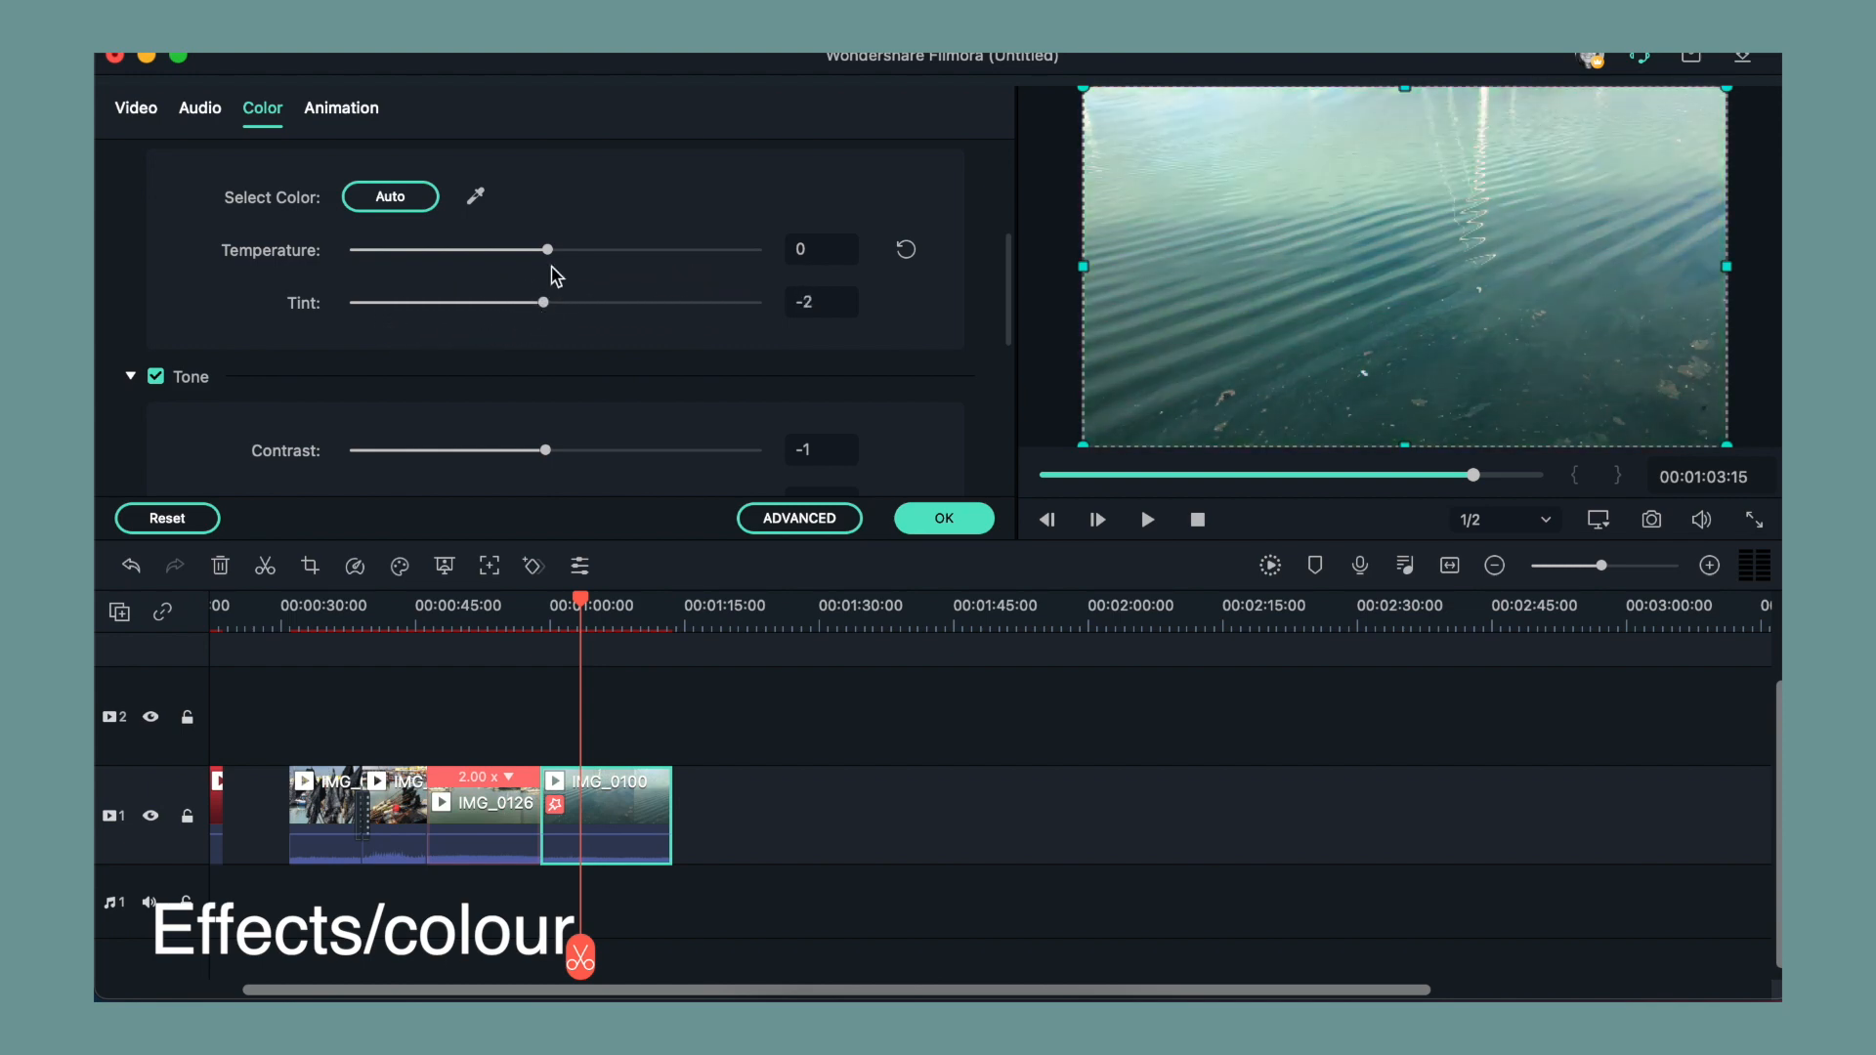
mouse_move(547, 251)
mouse_down()
mouse_move(586, 260)
mouse_move(510, 269)
mouse_move(531, 248)
mouse_up()
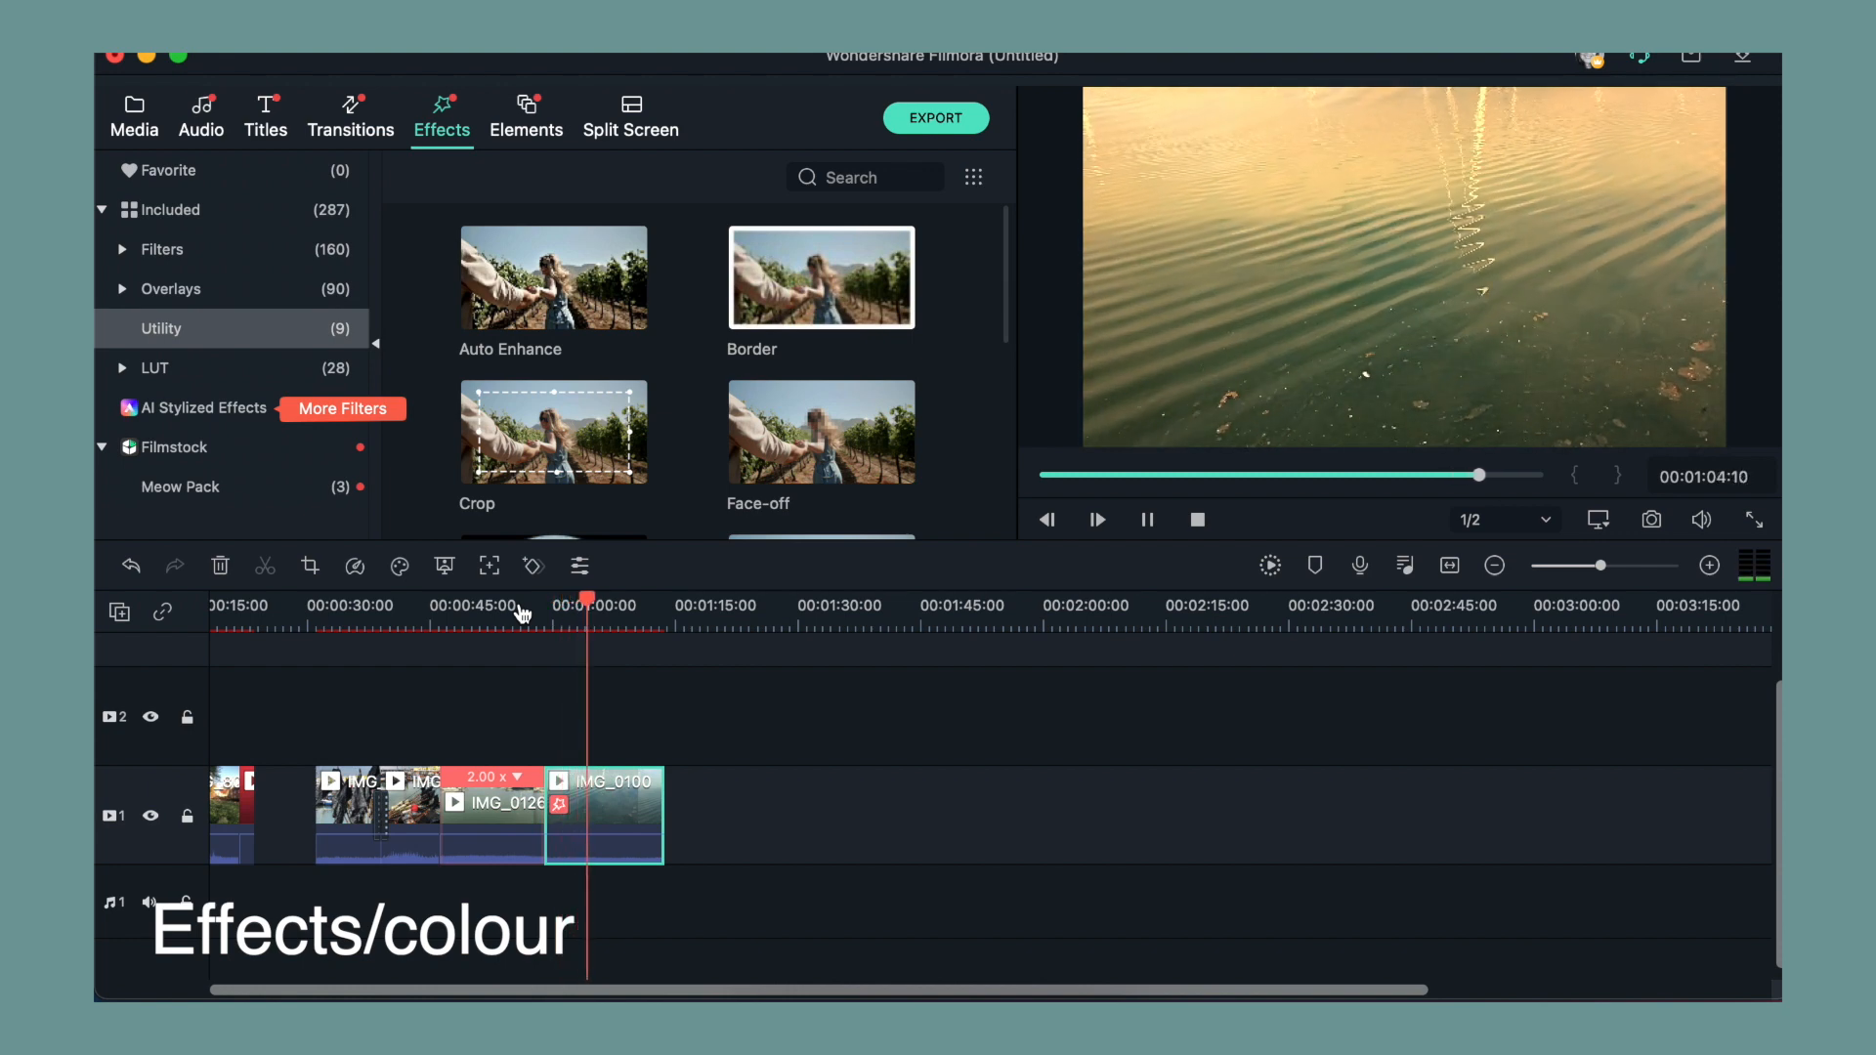
Stop the playback and undo the last two colour changes on IMG_0100.
key(space)
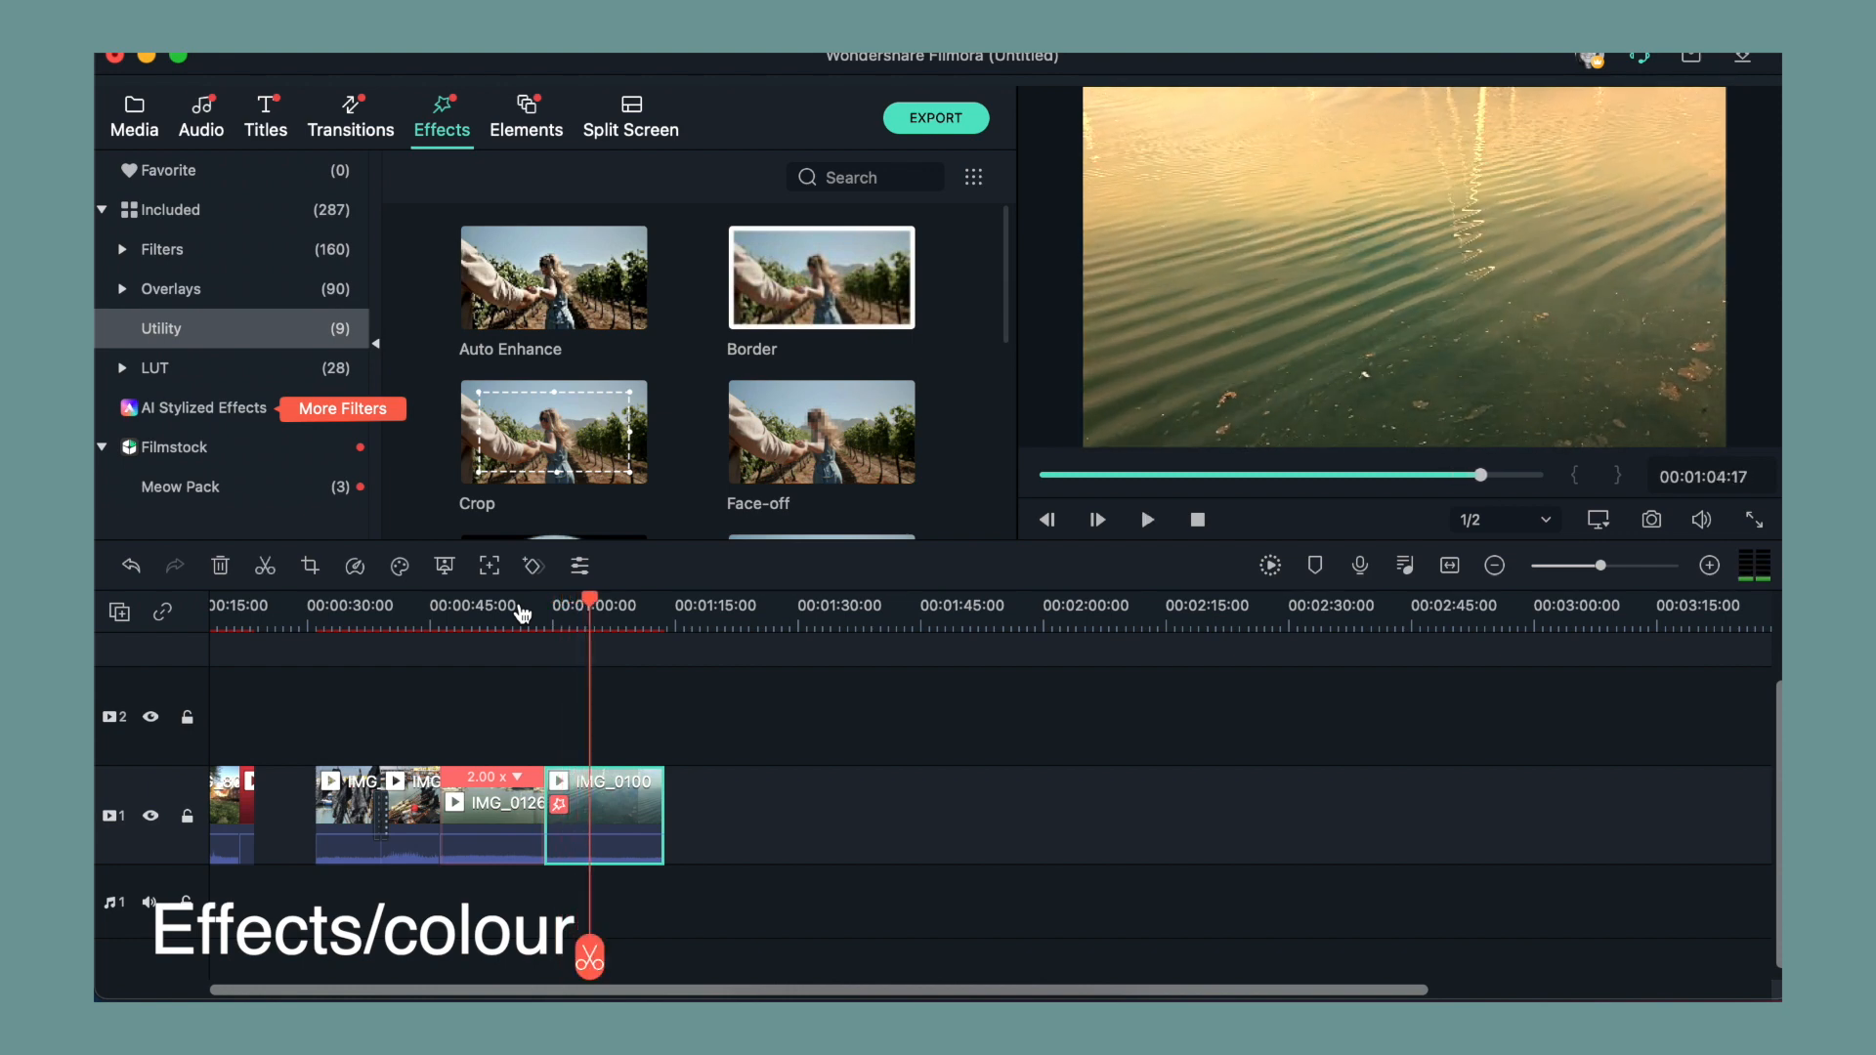
click(133, 566)
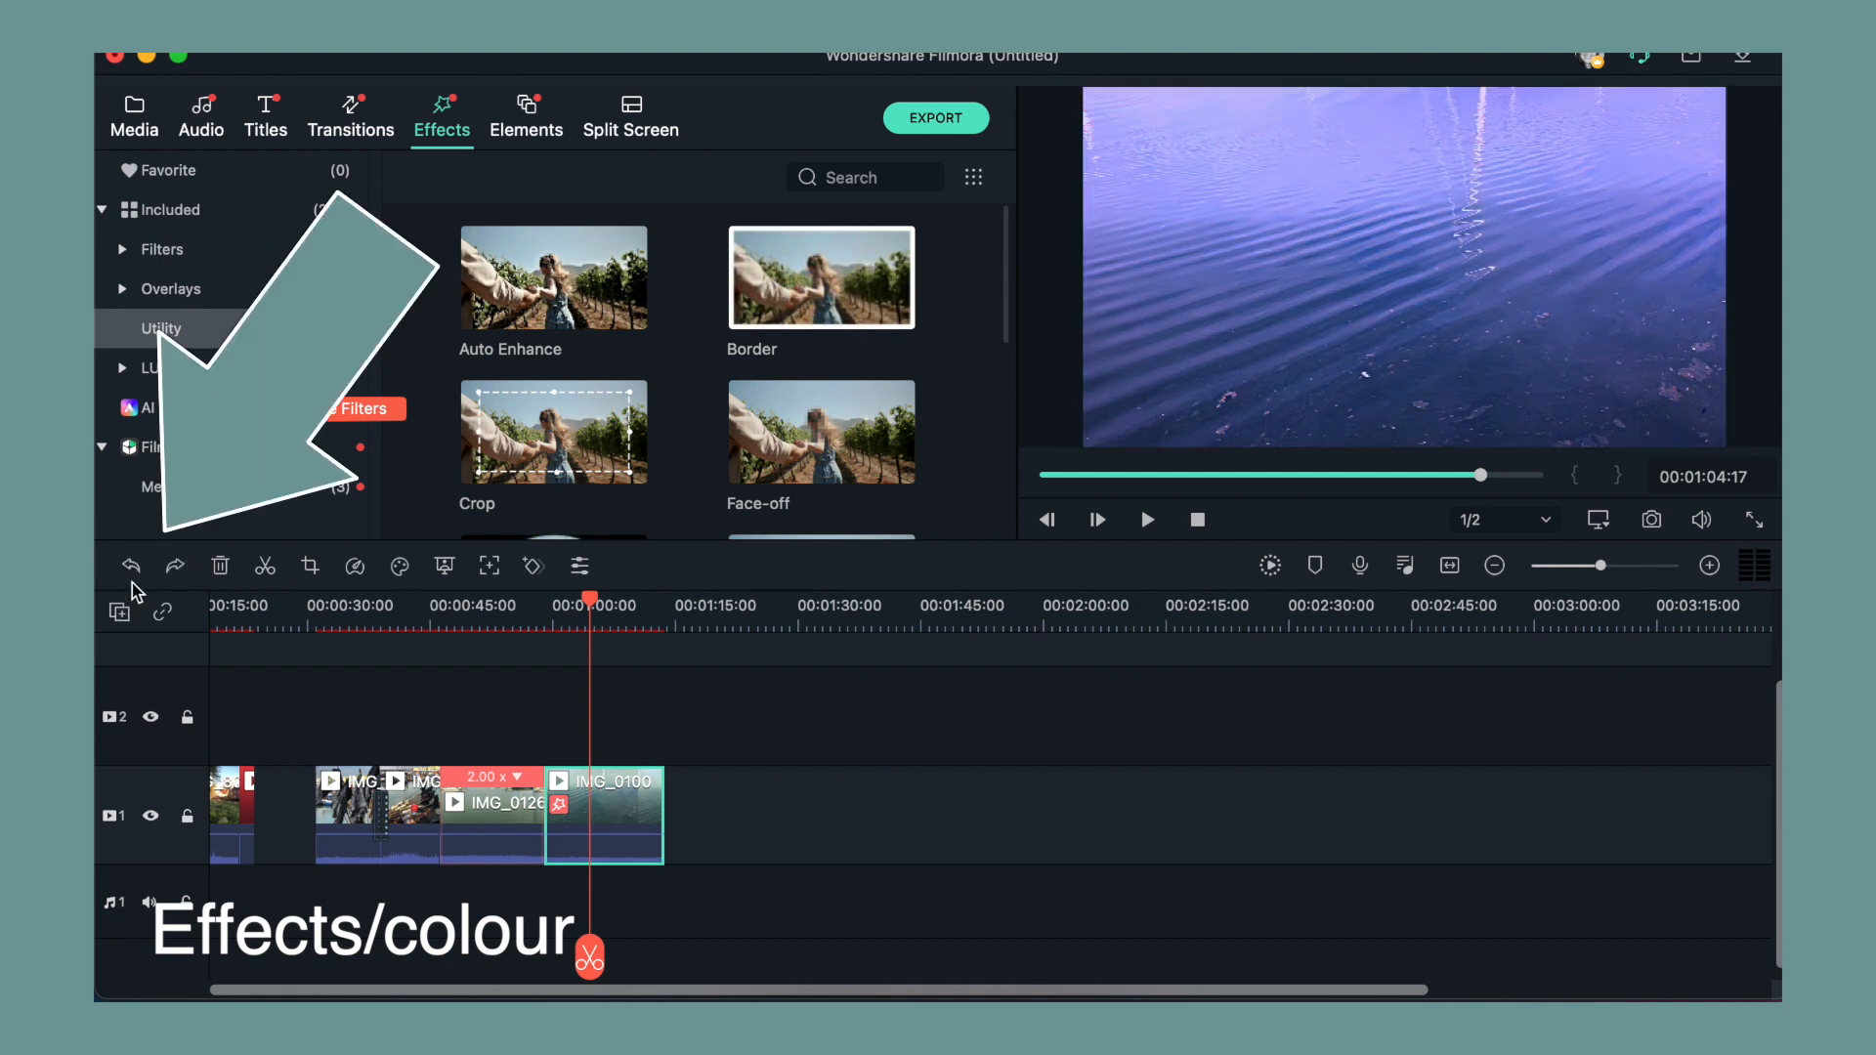
click(134, 569)
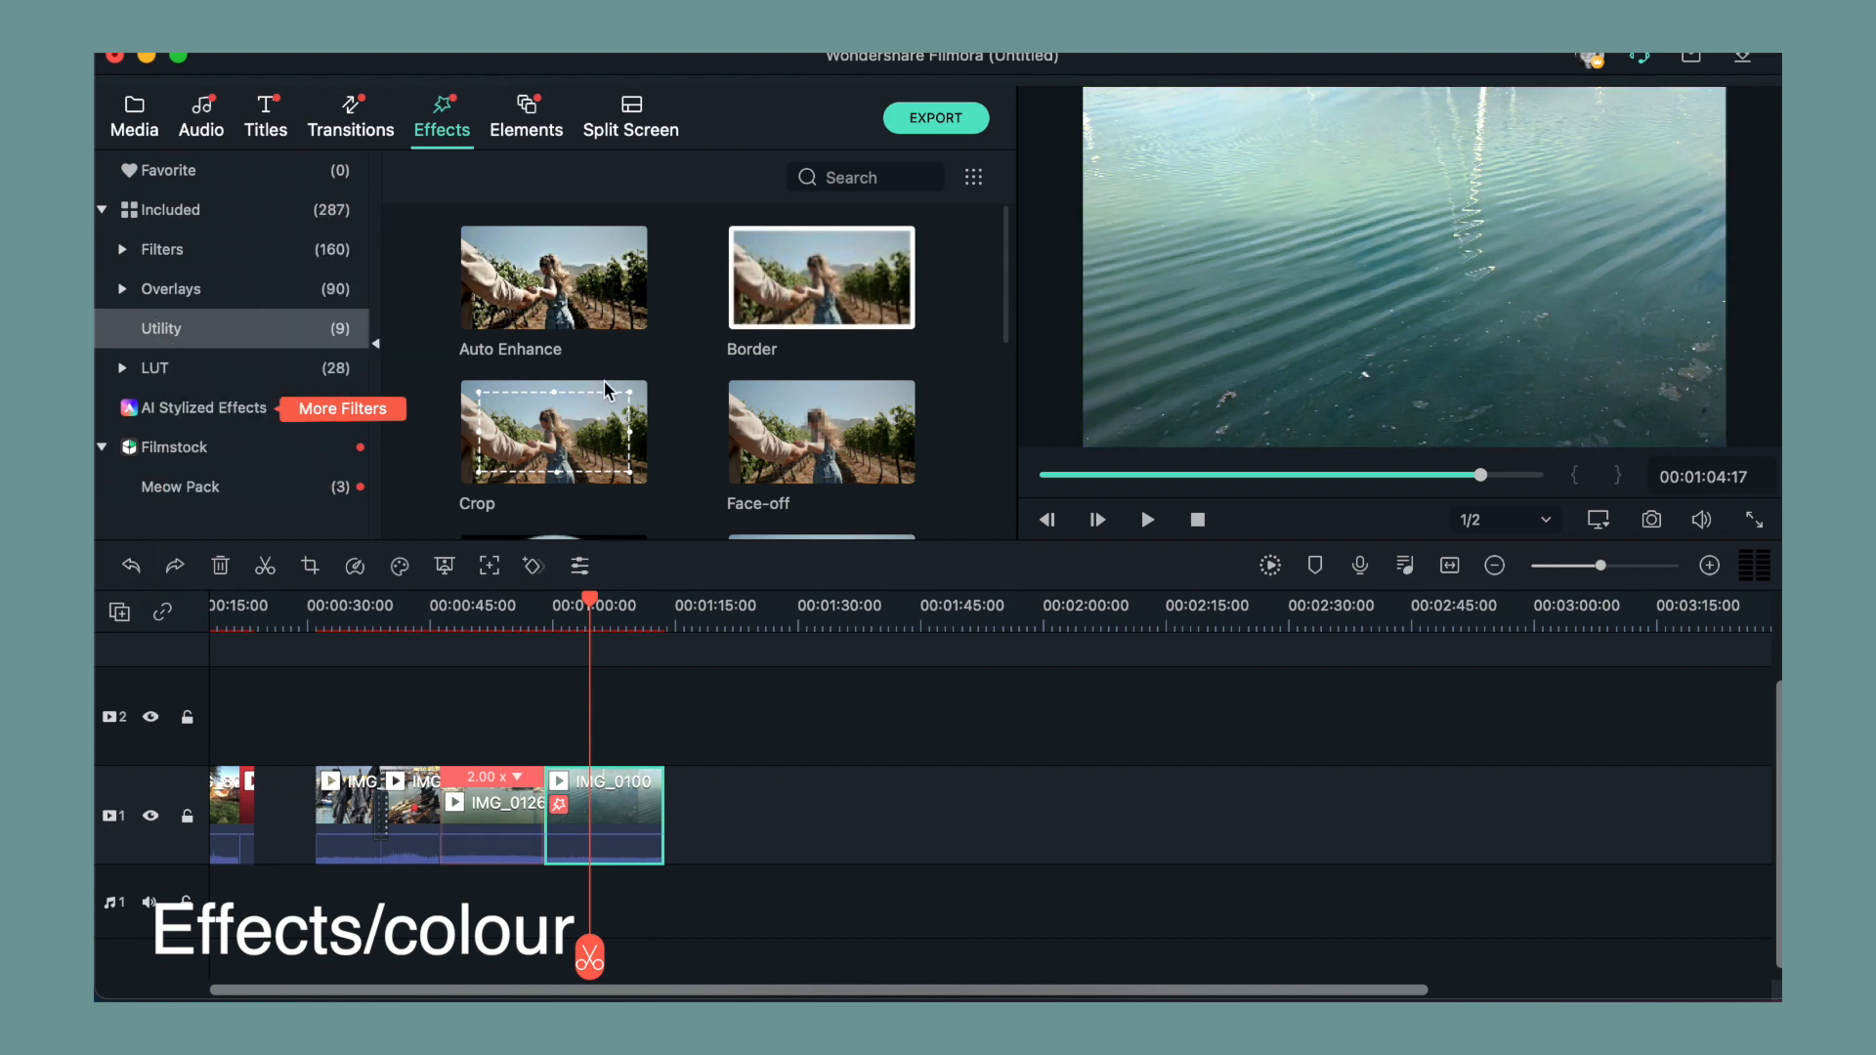
Try the Shape Mask effect on IMG_0100, preview it on another frame, and undo it.
scroll(613, 388, down, 5)
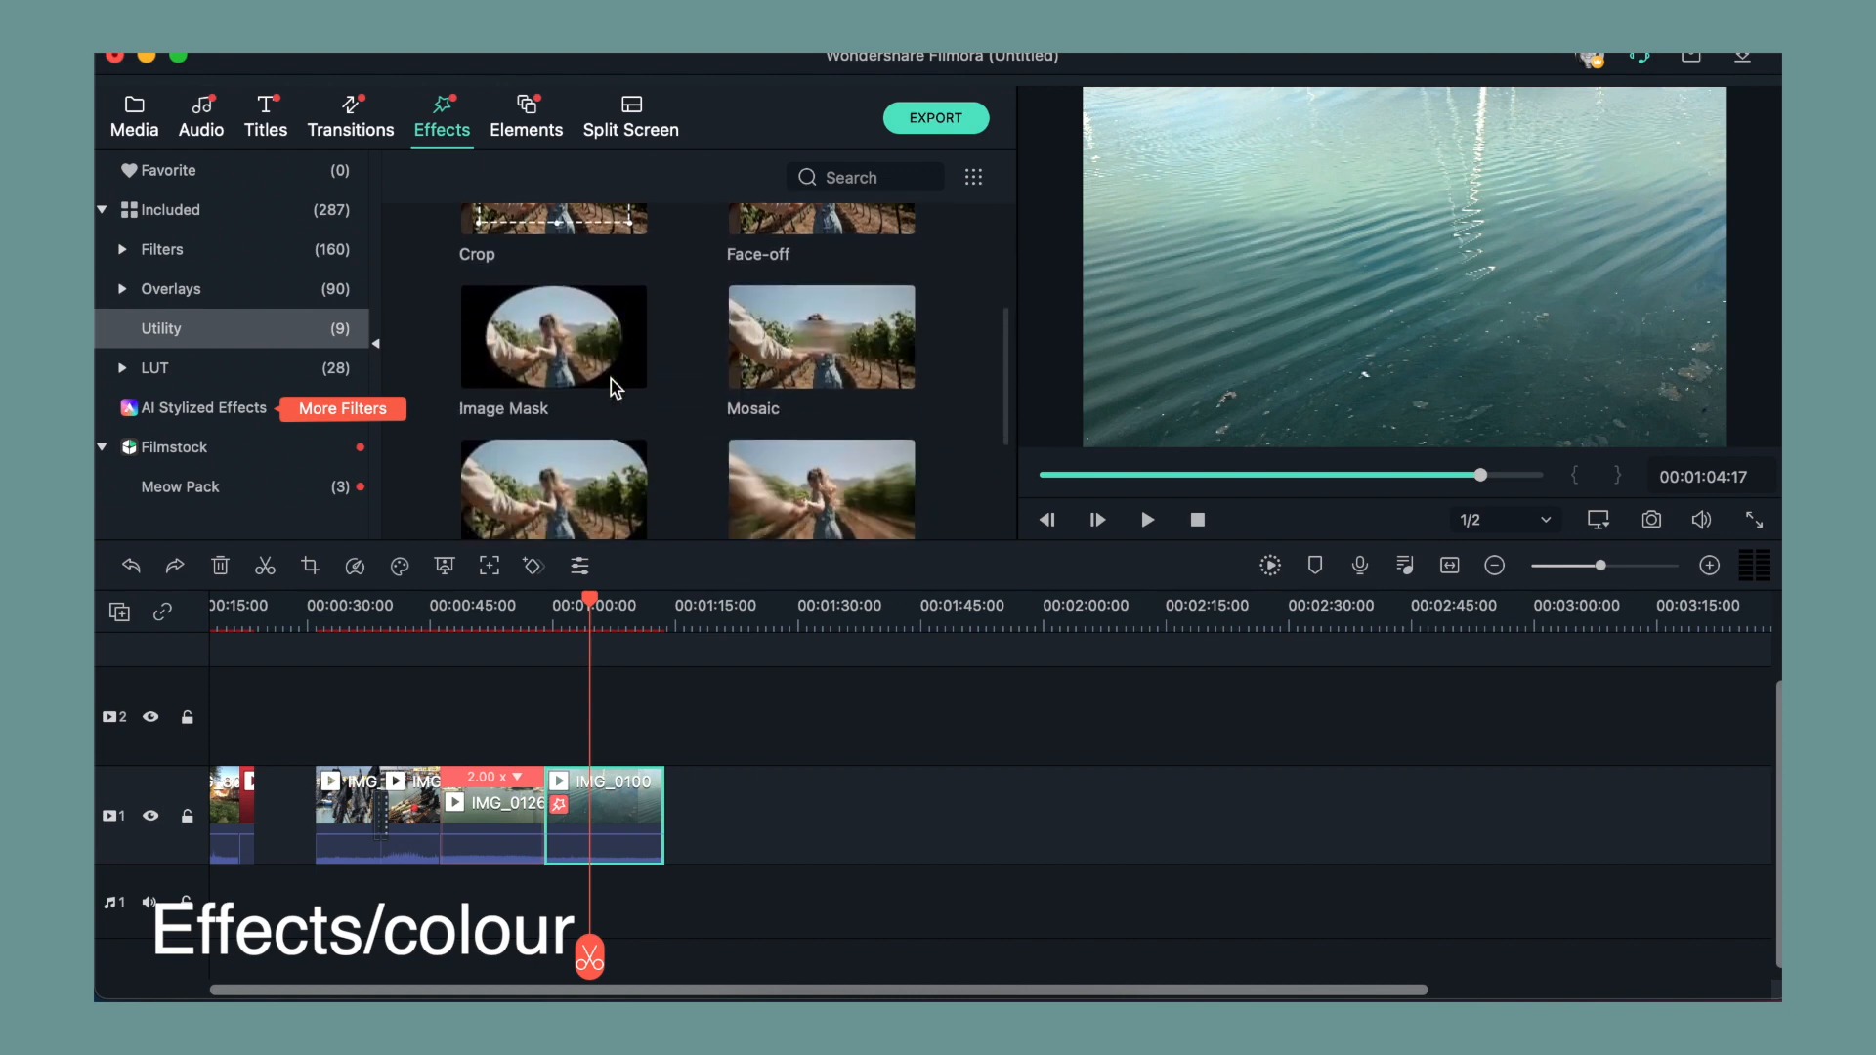
scroll(613, 387, down, 2)
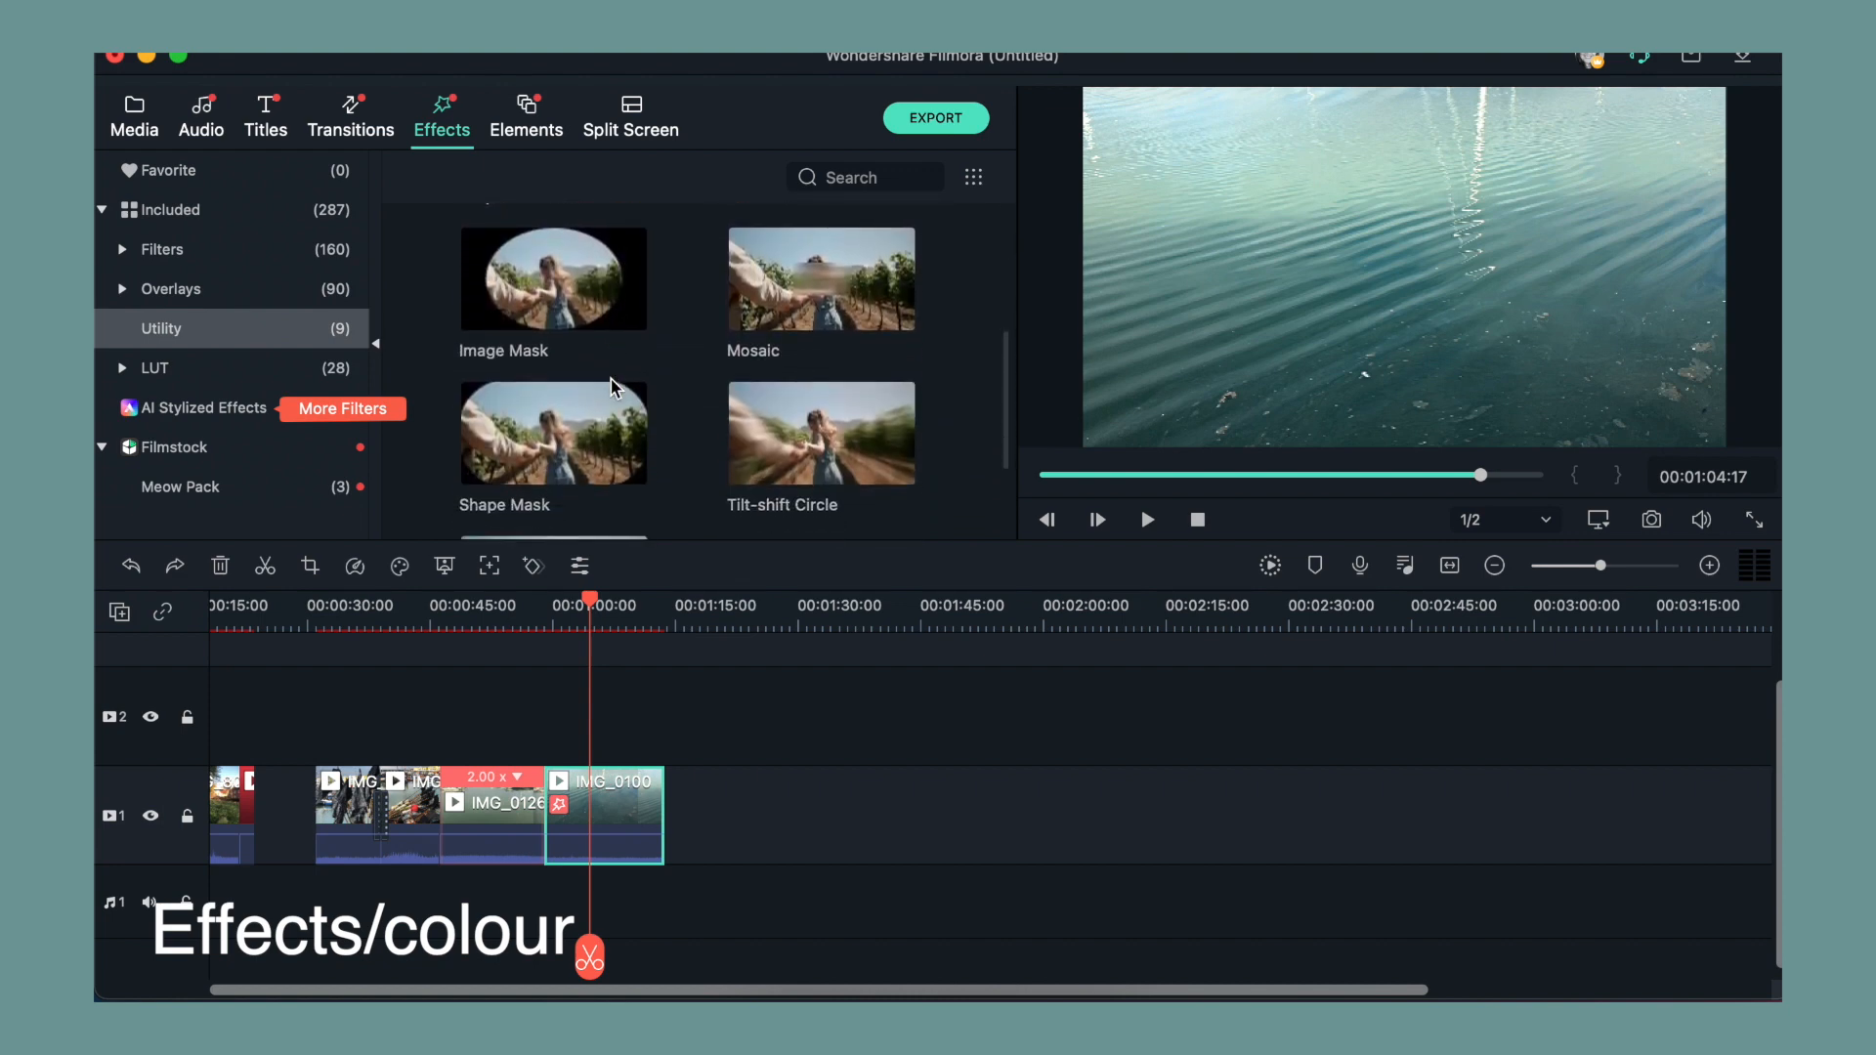
scroll(614, 387, down, 1)
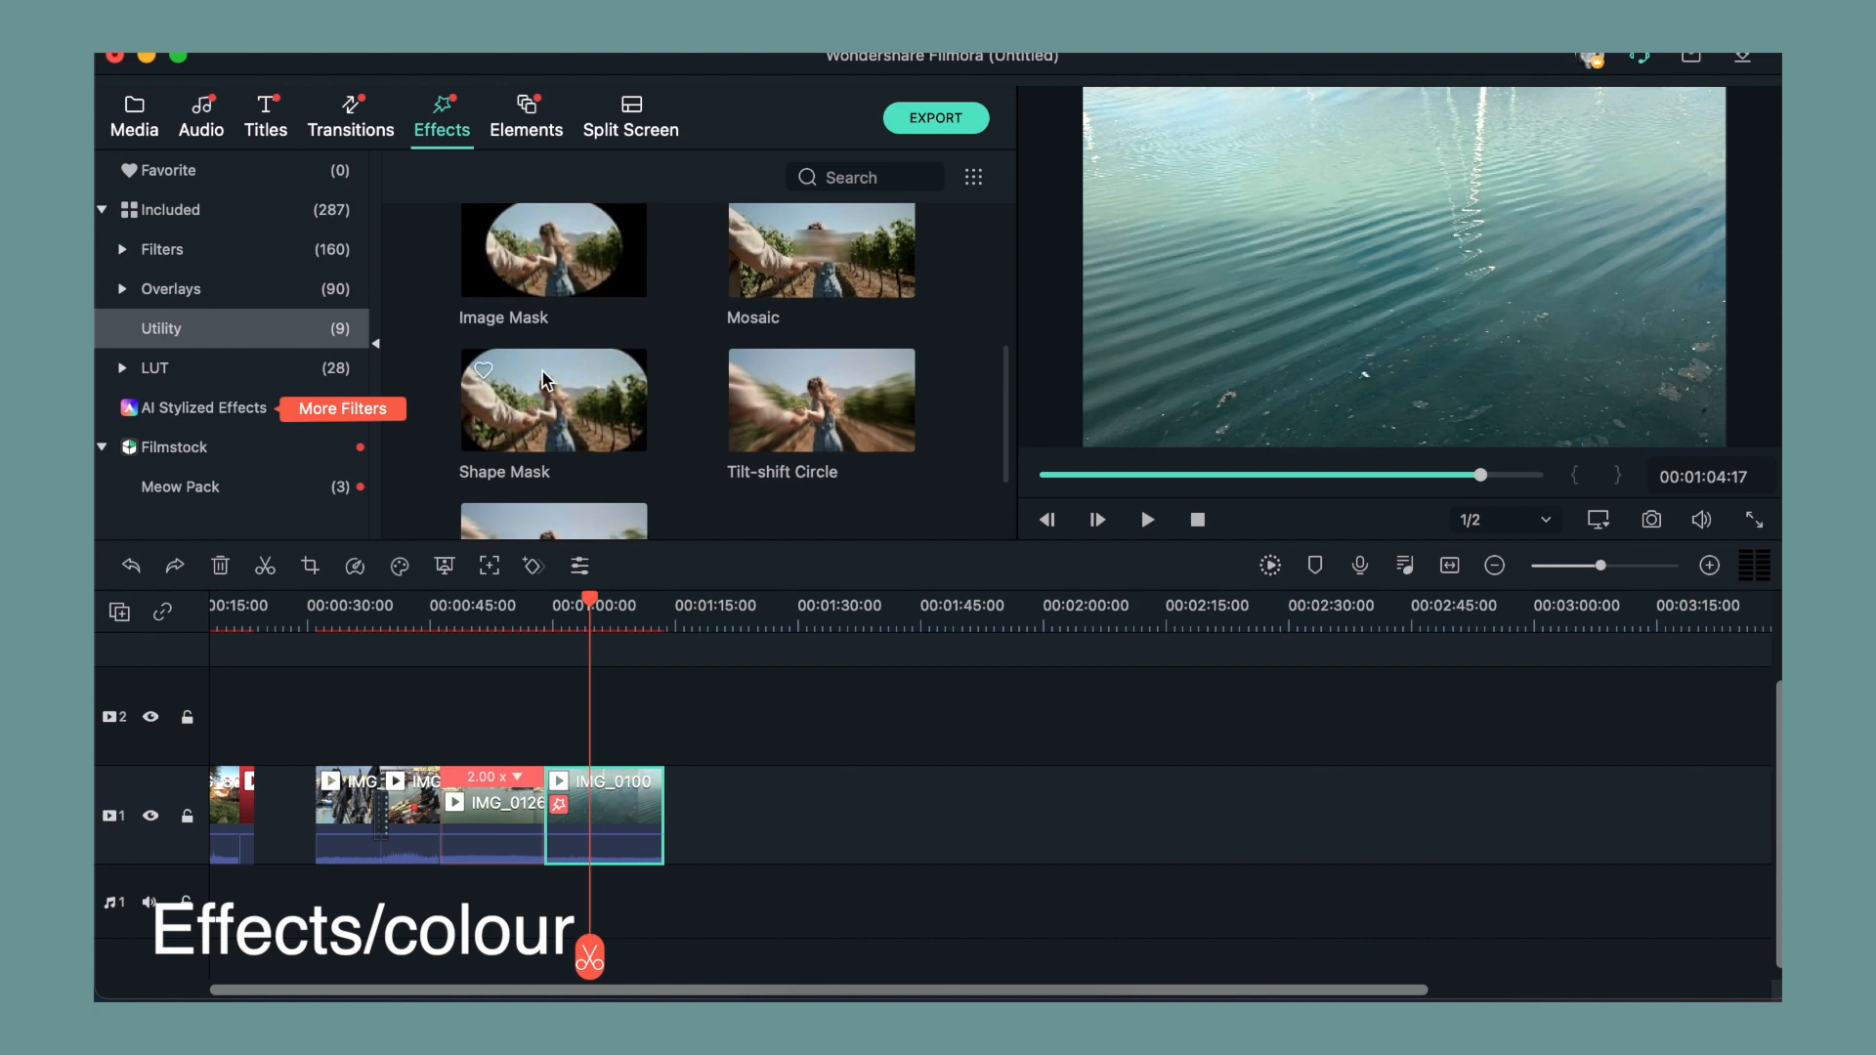
drag(545, 379, 604, 789)
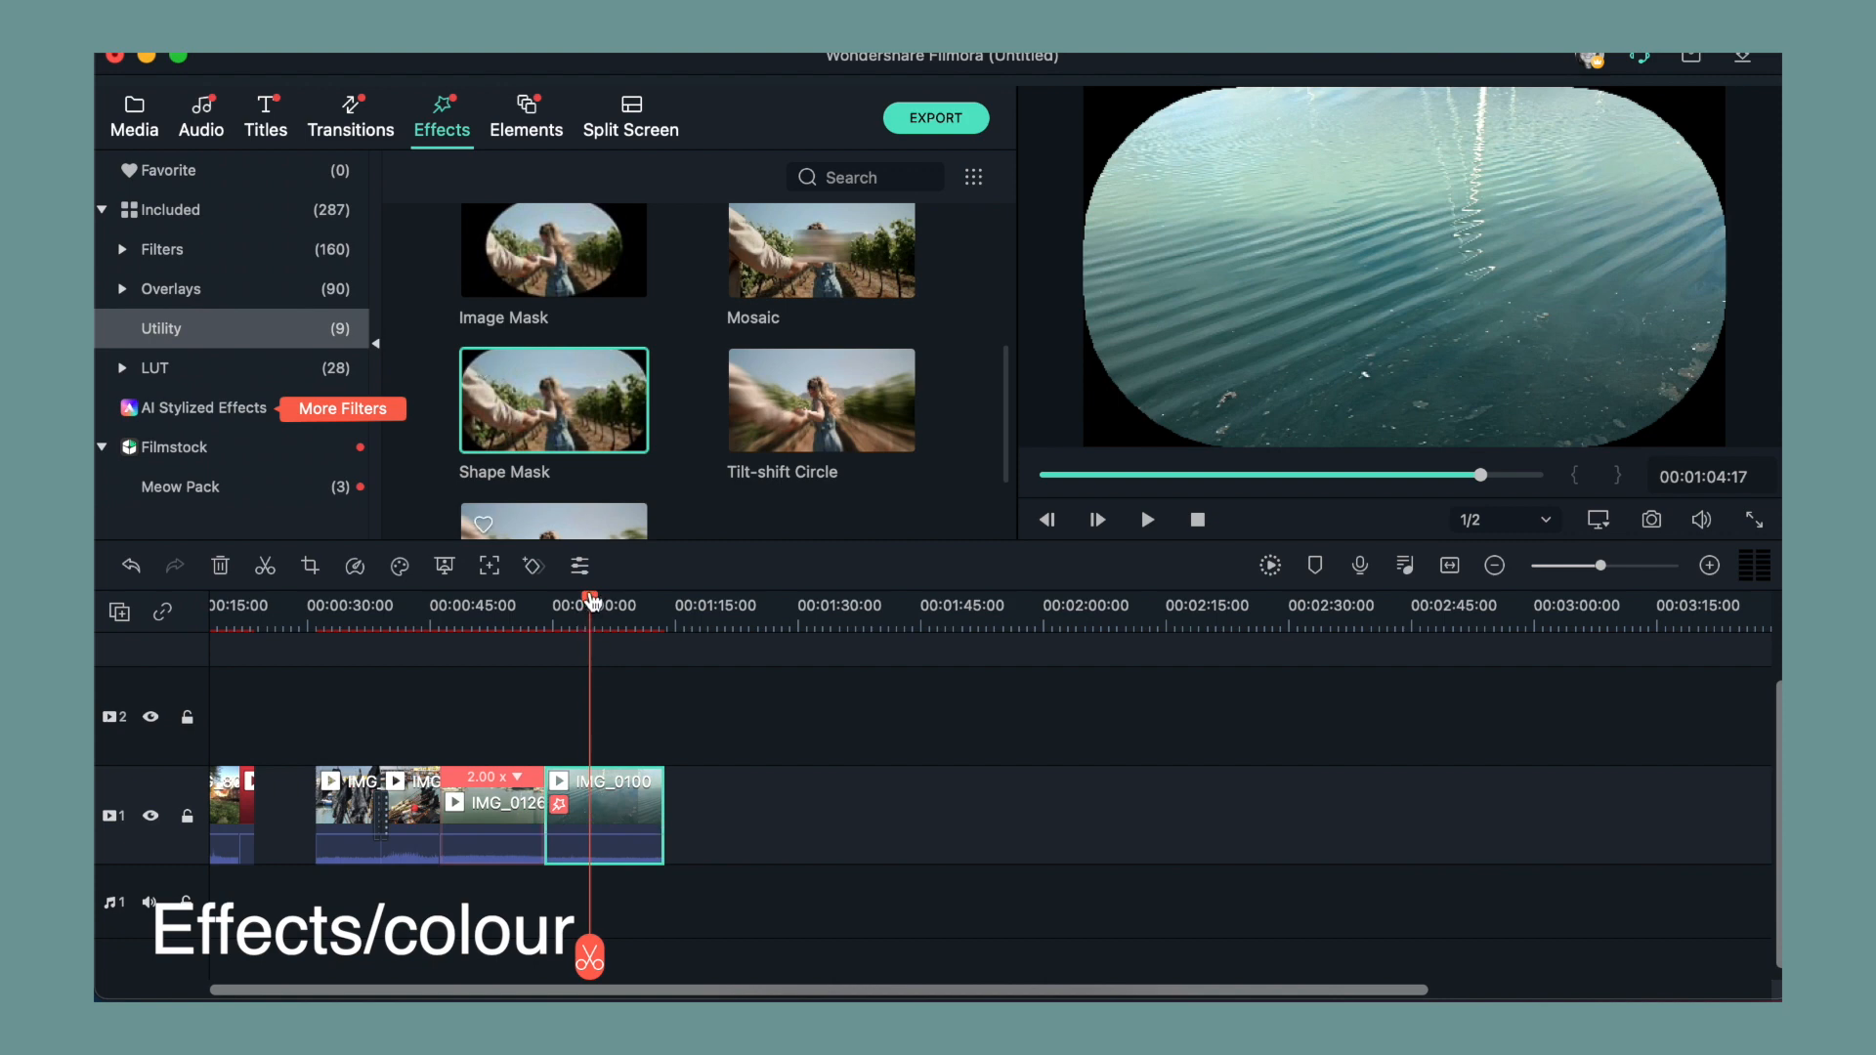
mouse_move(592, 602)
mouse_down()
mouse_move(550, 601)
mouse_move(623, 607)
mouse_move(597, 604)
mouse_up()
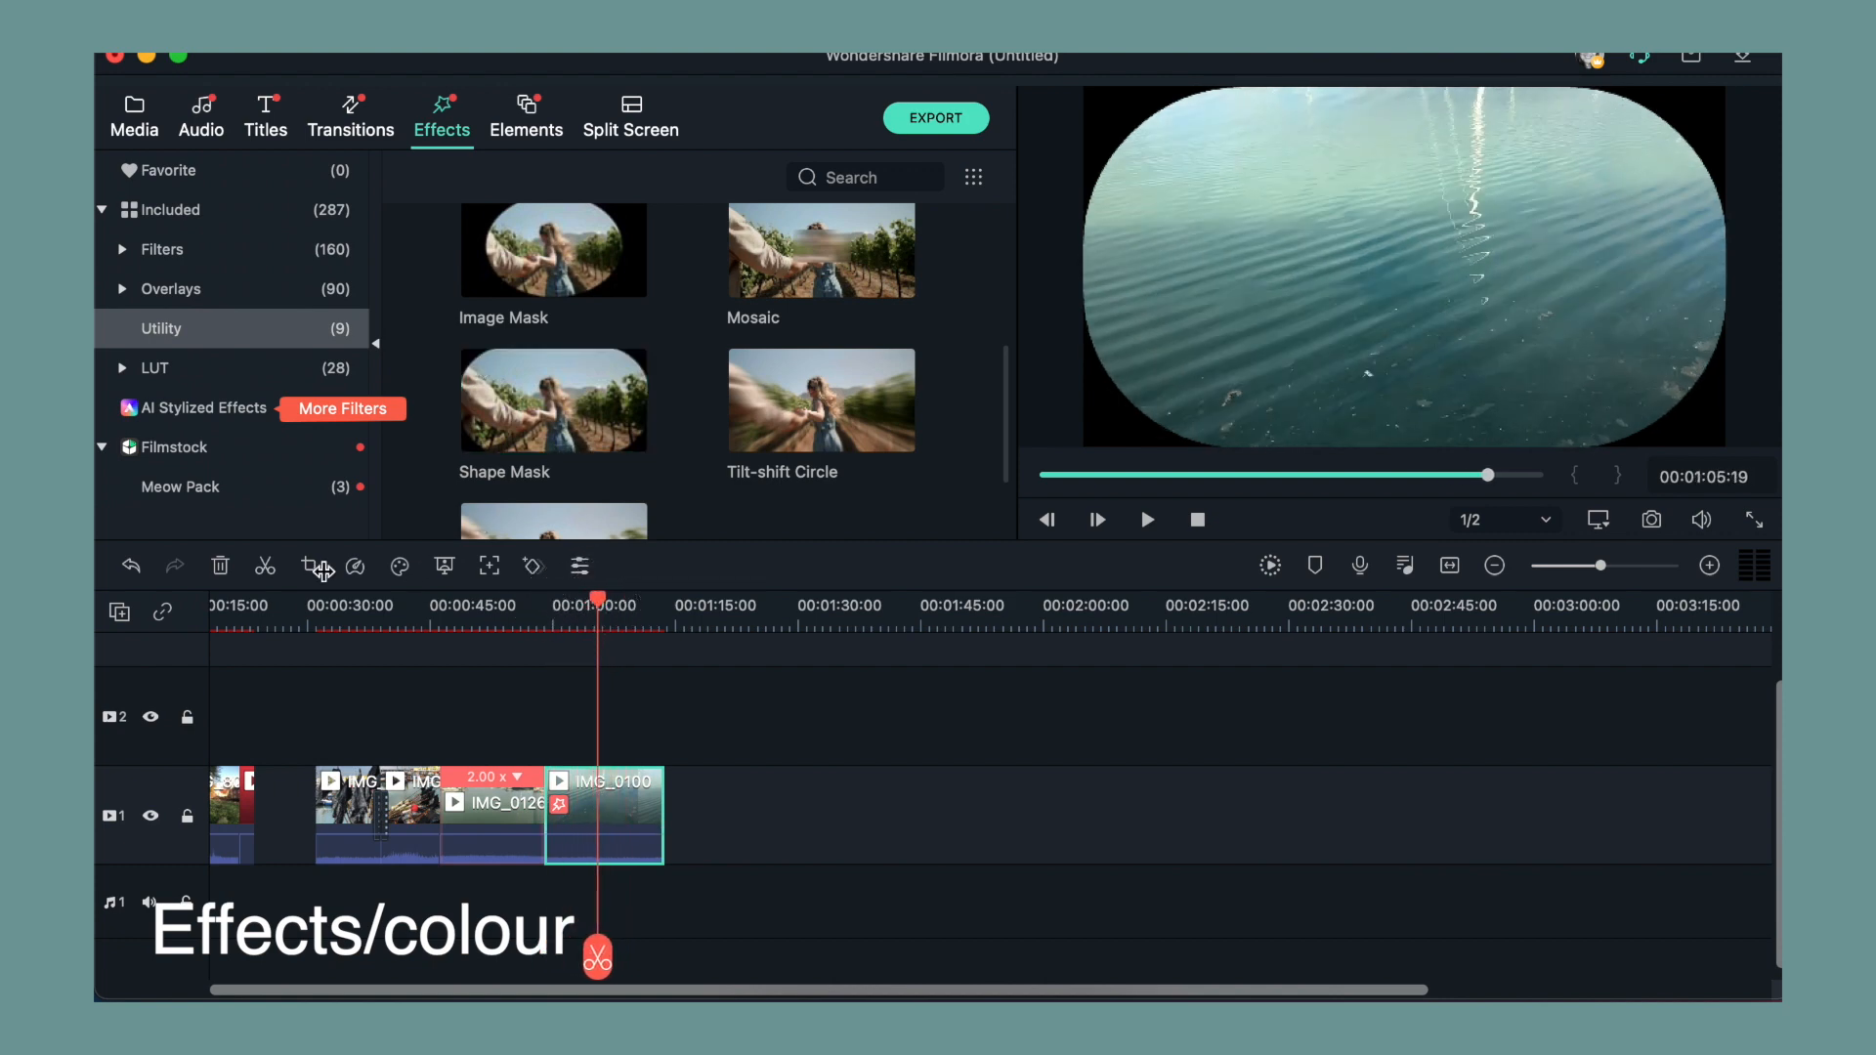
click(131, 566)
Look through the remaining Utility effects and switch to the Overlays category.
scroll(690, 439, down, 2)
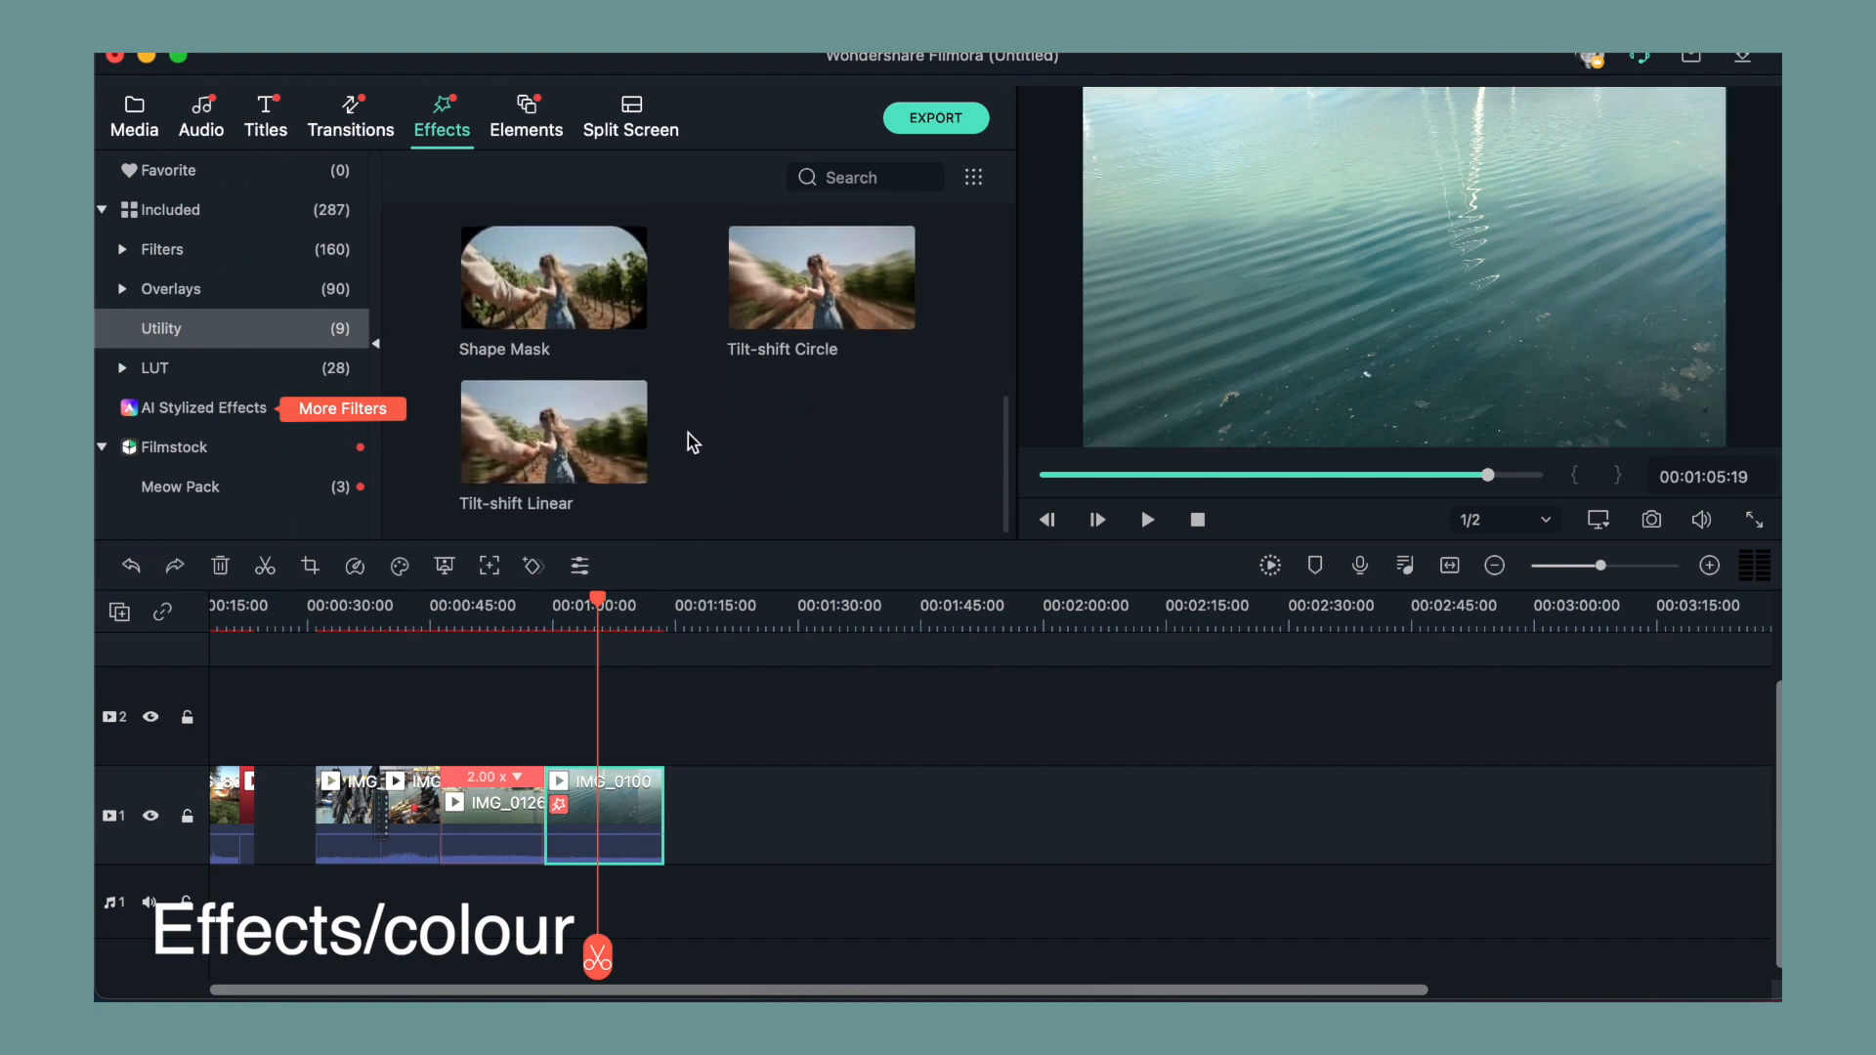
scroll(691, 431, up, 4)
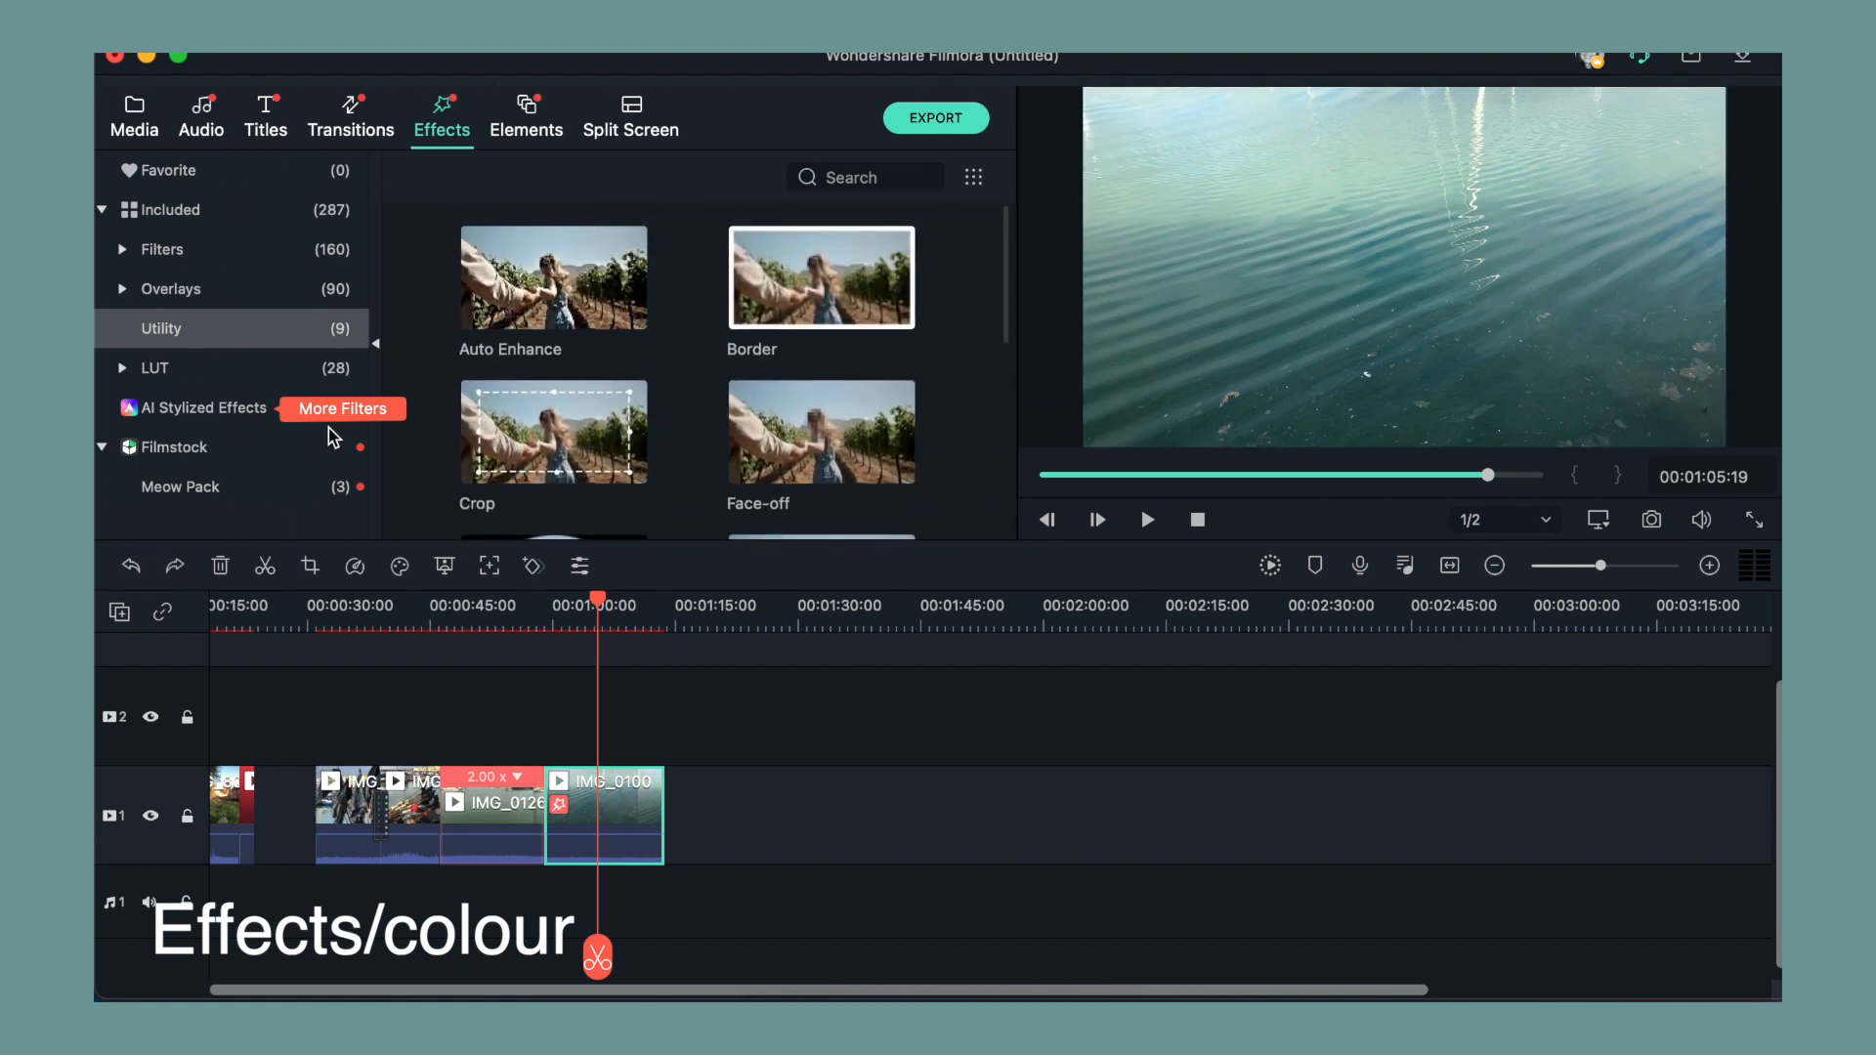
click(199, 290)
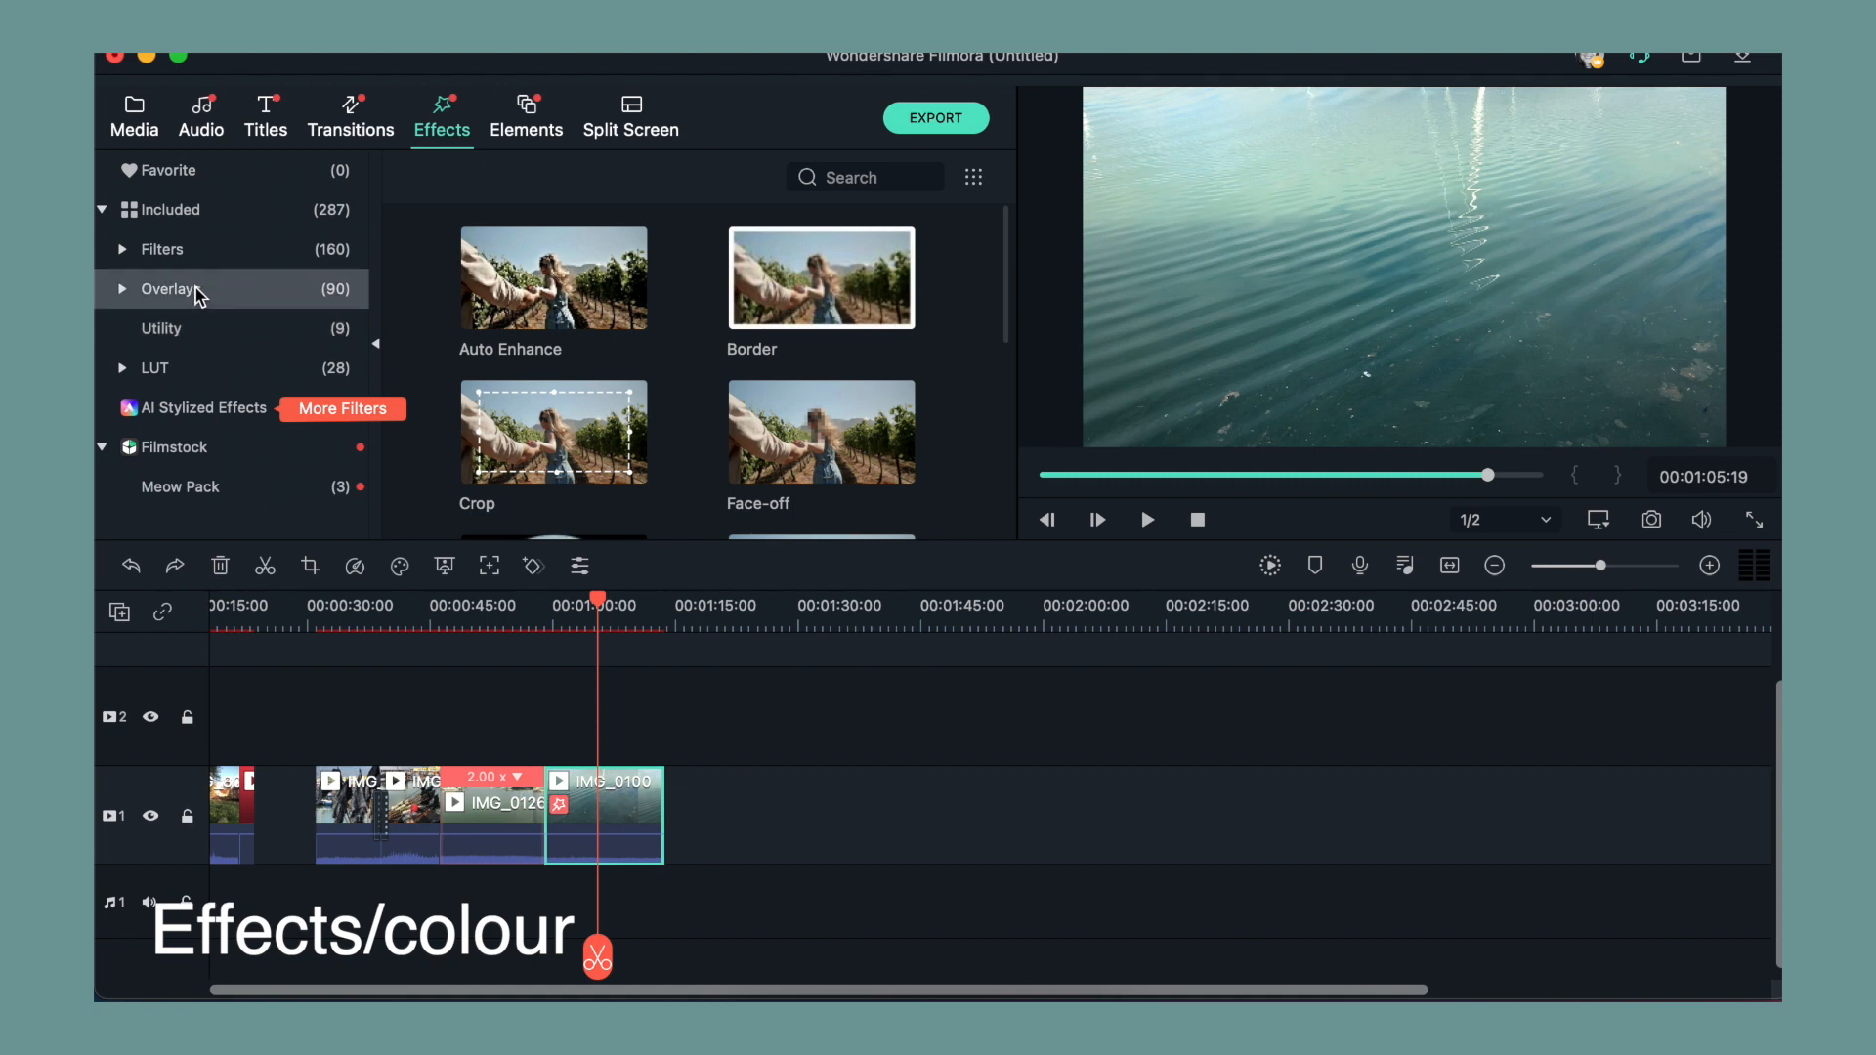